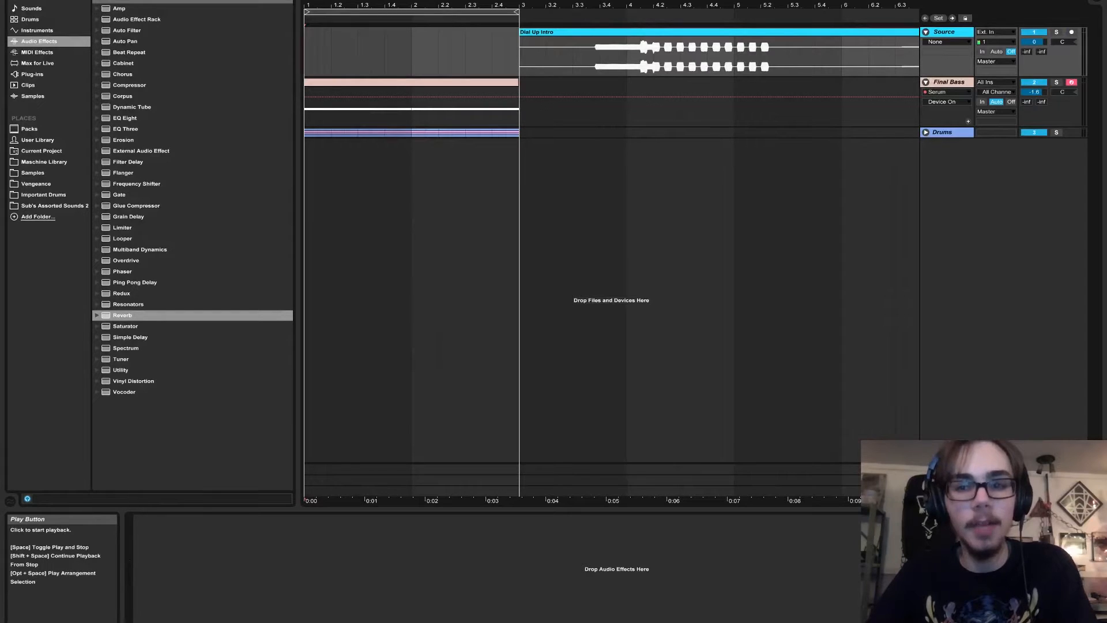
Step: Play the two-bar loop and audition the Final Bass track in solo, then return it to the full mix
key("space")
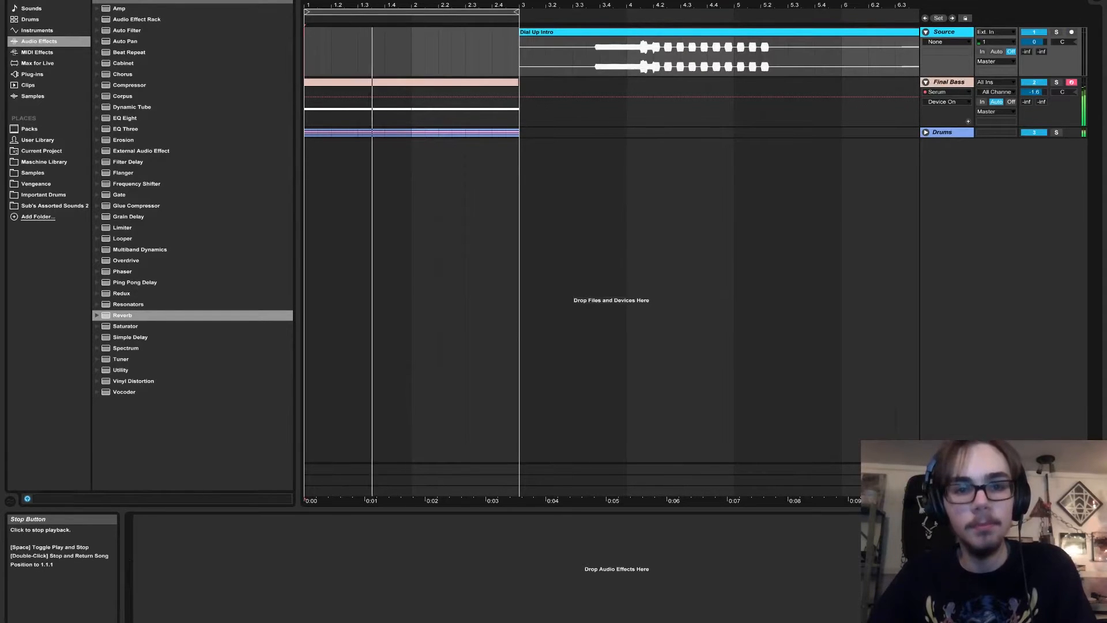
left_click(1057, 82)
left_click(1056, 82)
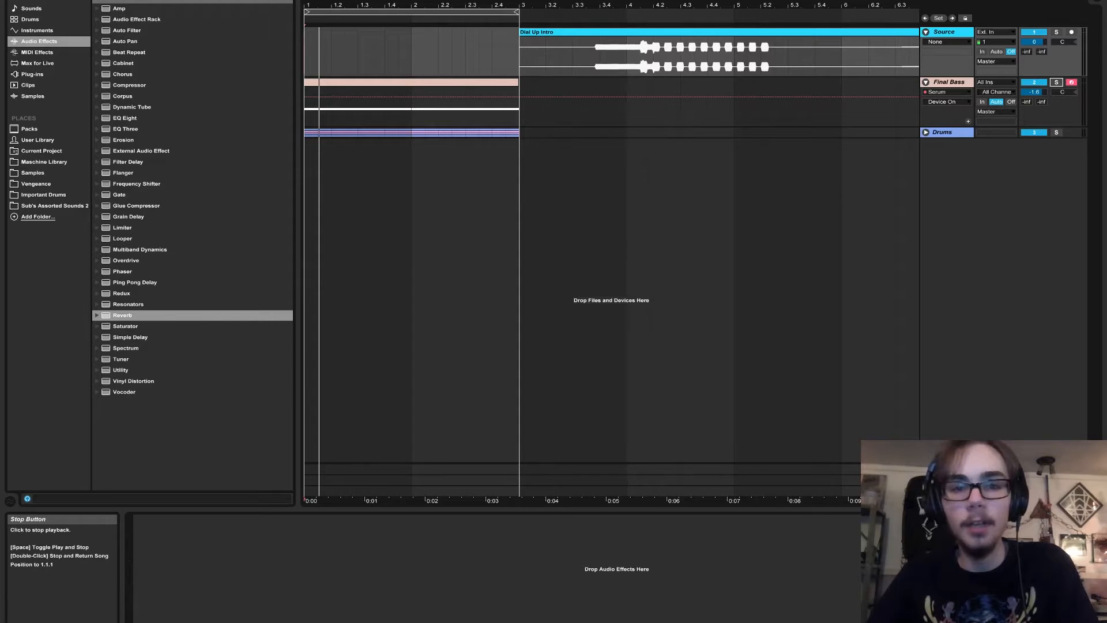
Step: Play the Dial Up Intro clip on the Source track from the middle of bar 8
left_click_drag(523, 16, 345, 7)
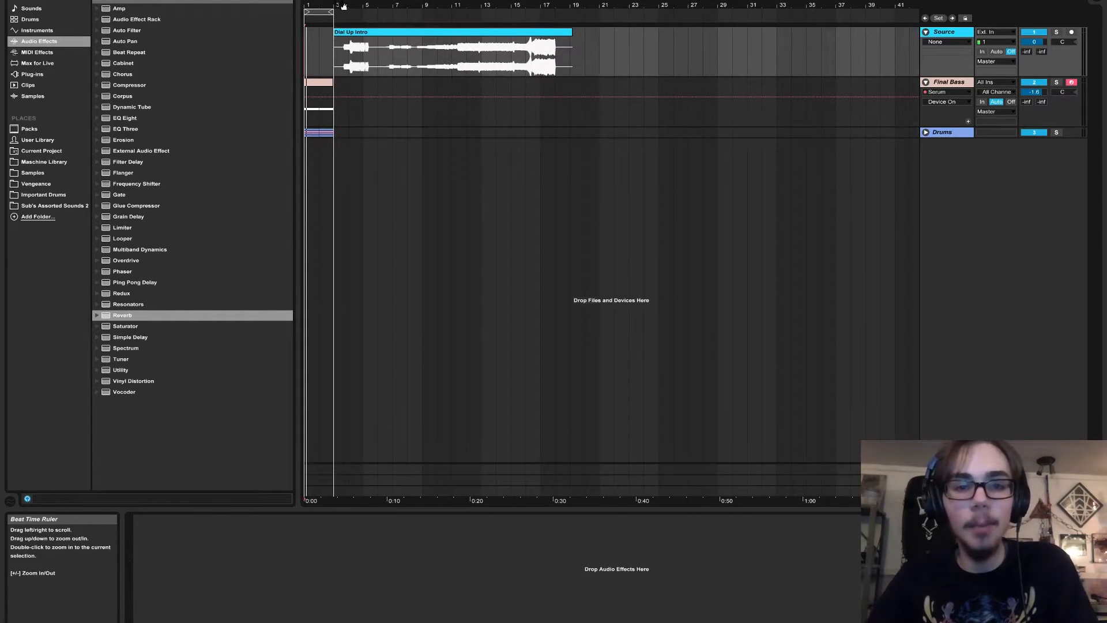
left_click_drag(424, 5, 410, 45)
left_click(410, 57)
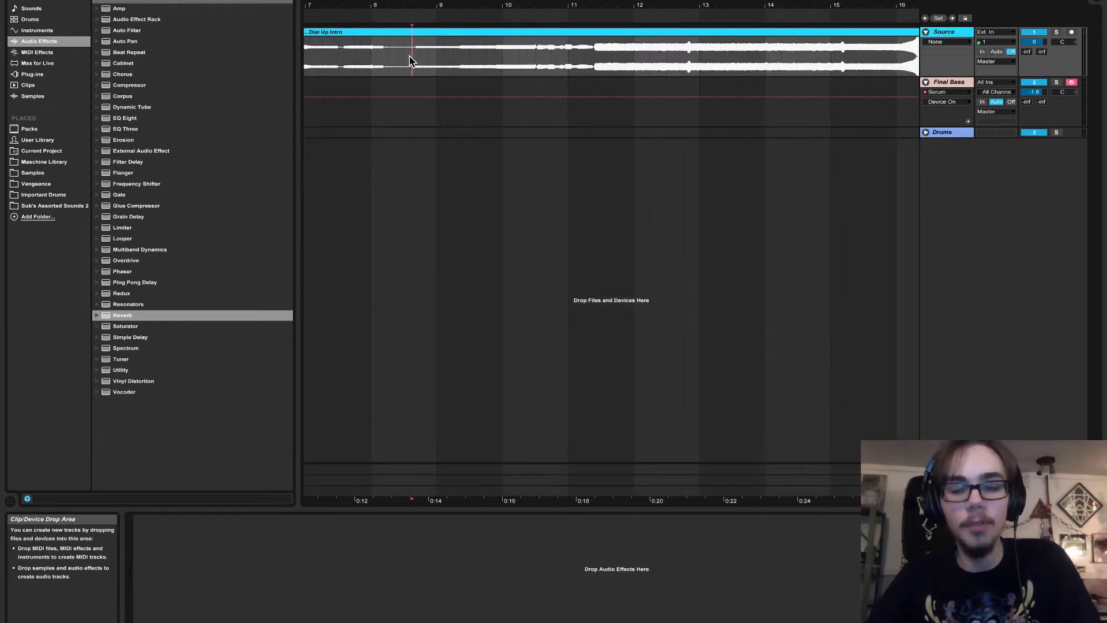
key("space")
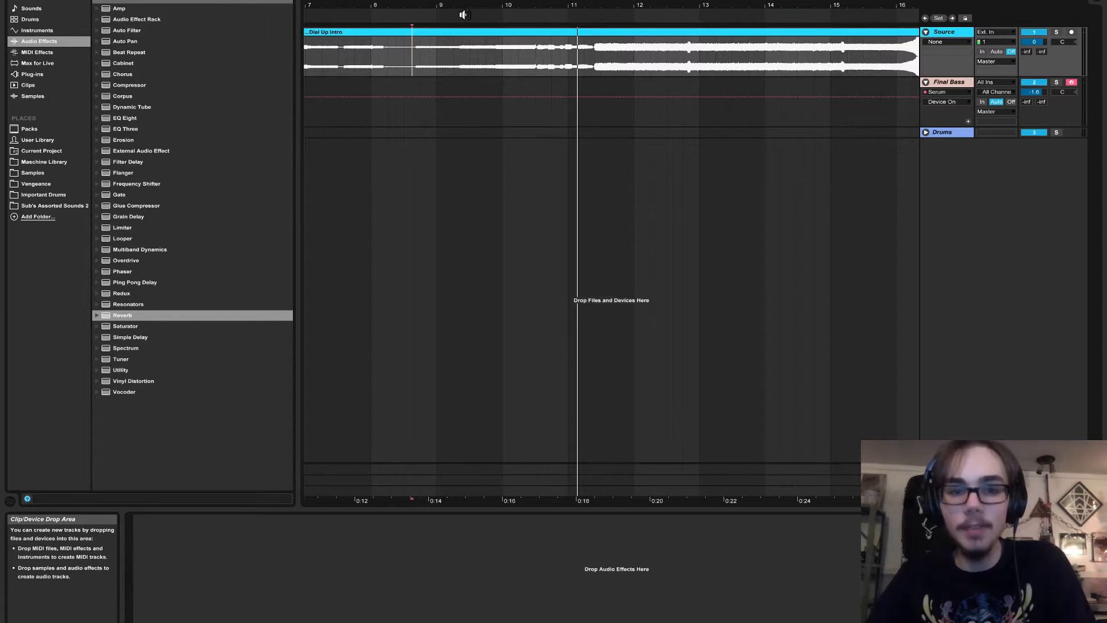
Step: Open the Serum instrument on the Final Bass track and reset it to the init preset
left_click_drag(440, 8, 531, 24)
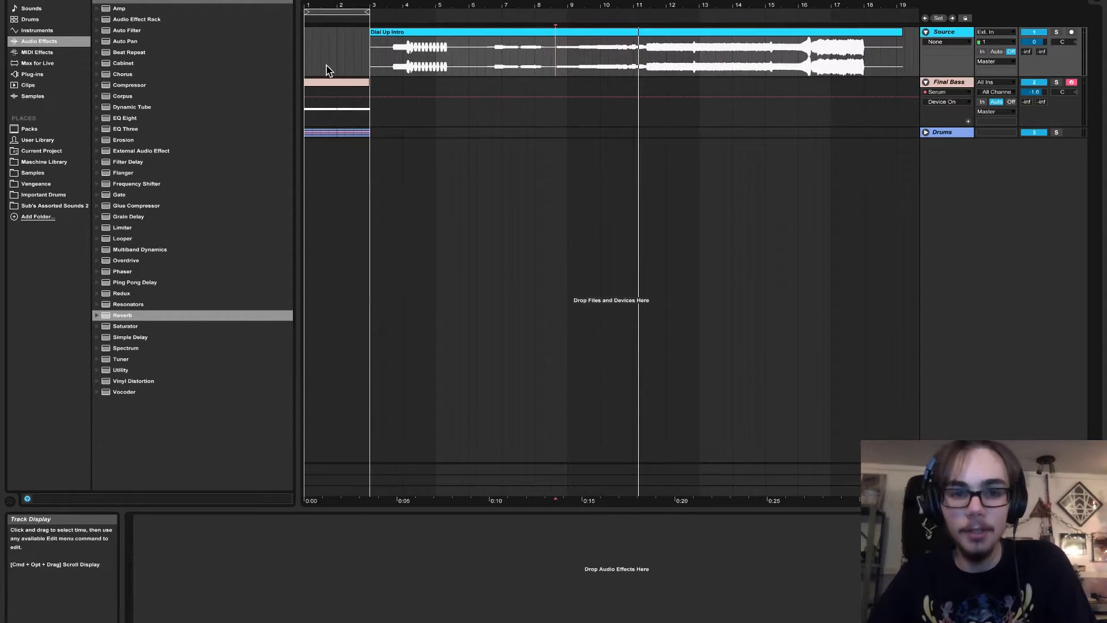
left_click(329, 92)
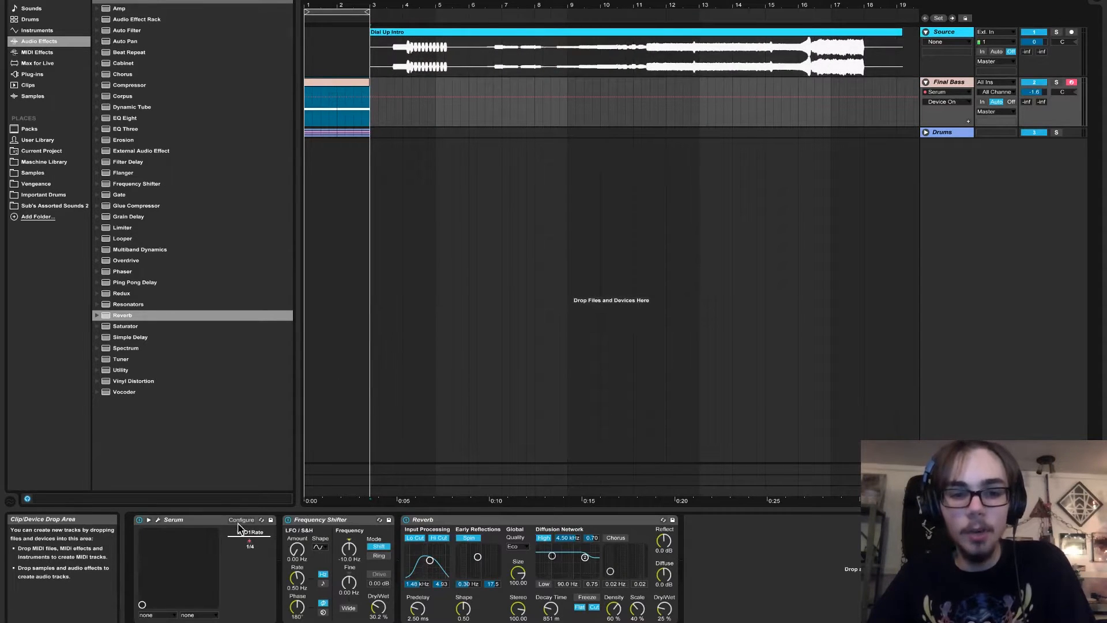
left_click(158, 520)
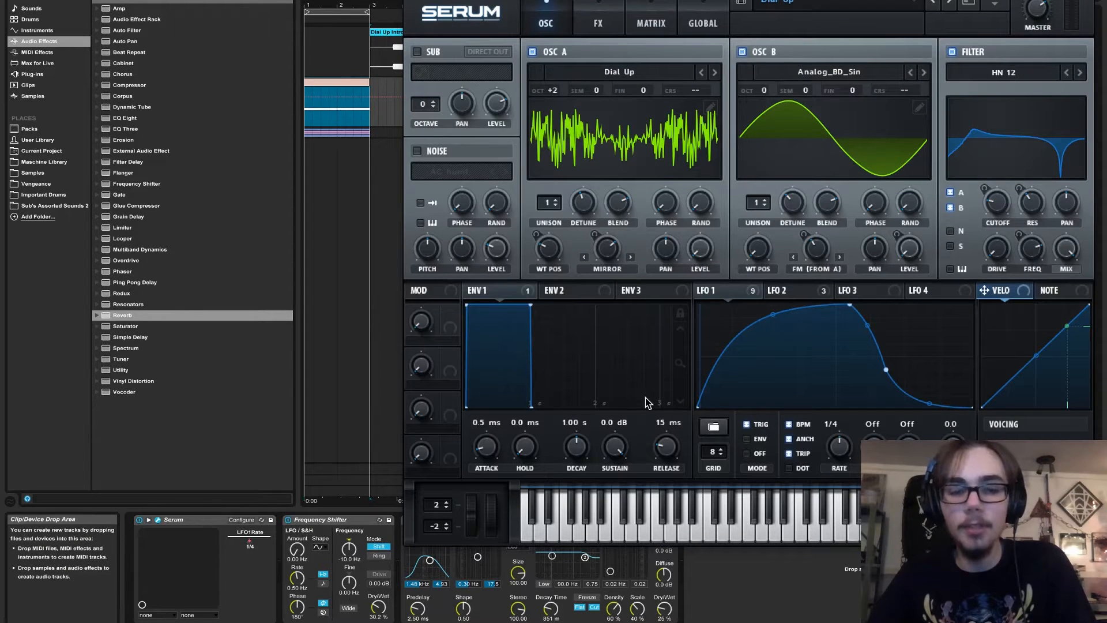
left_click(993, 3)
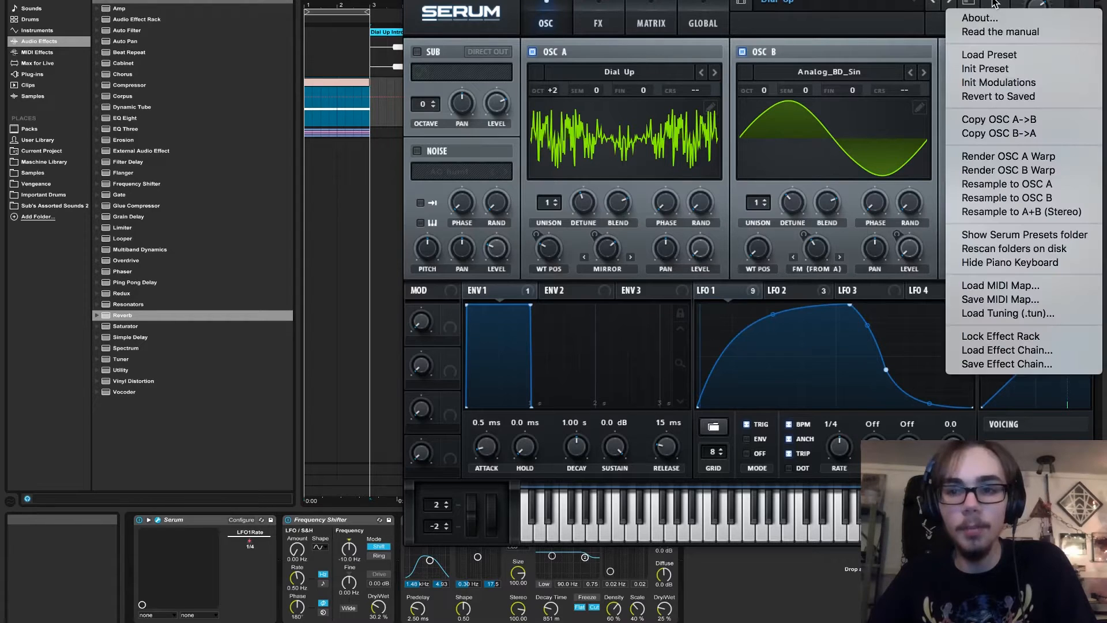
left_click(986, 68)
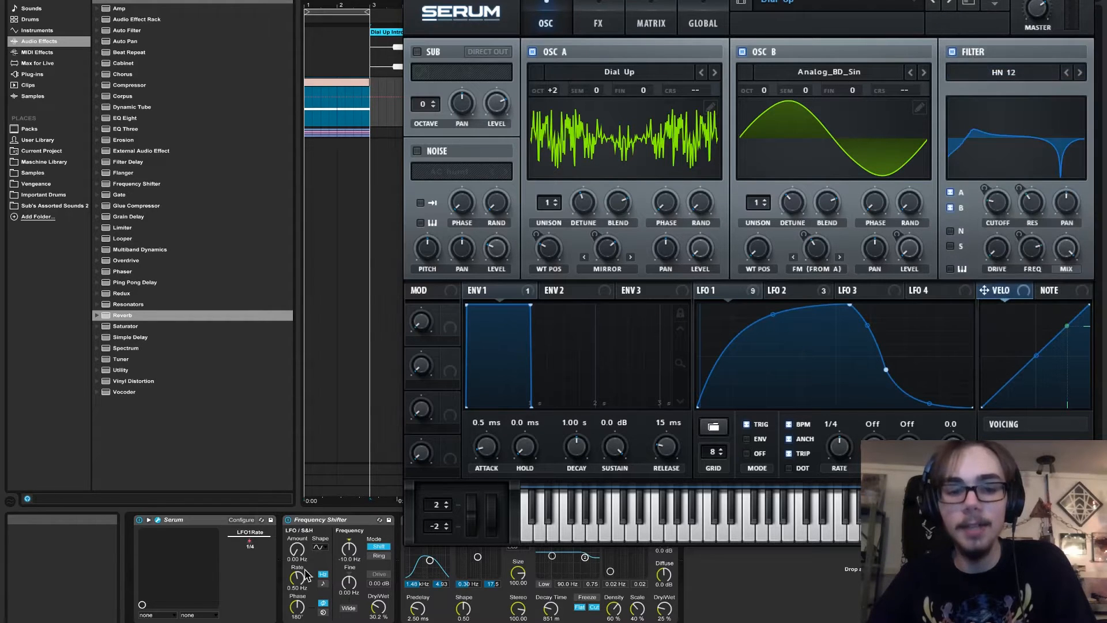
Step: Delete the Frequency Shifter and Reverb effects from the Final Bass track
left_click(330, 522)
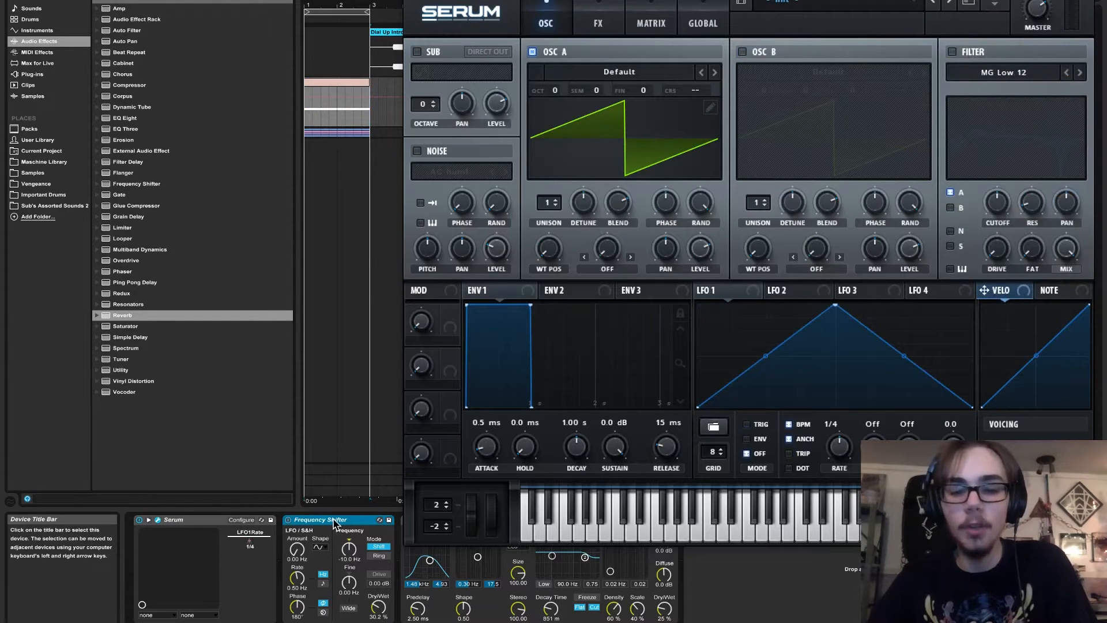
key("Delete")
key("Delete")
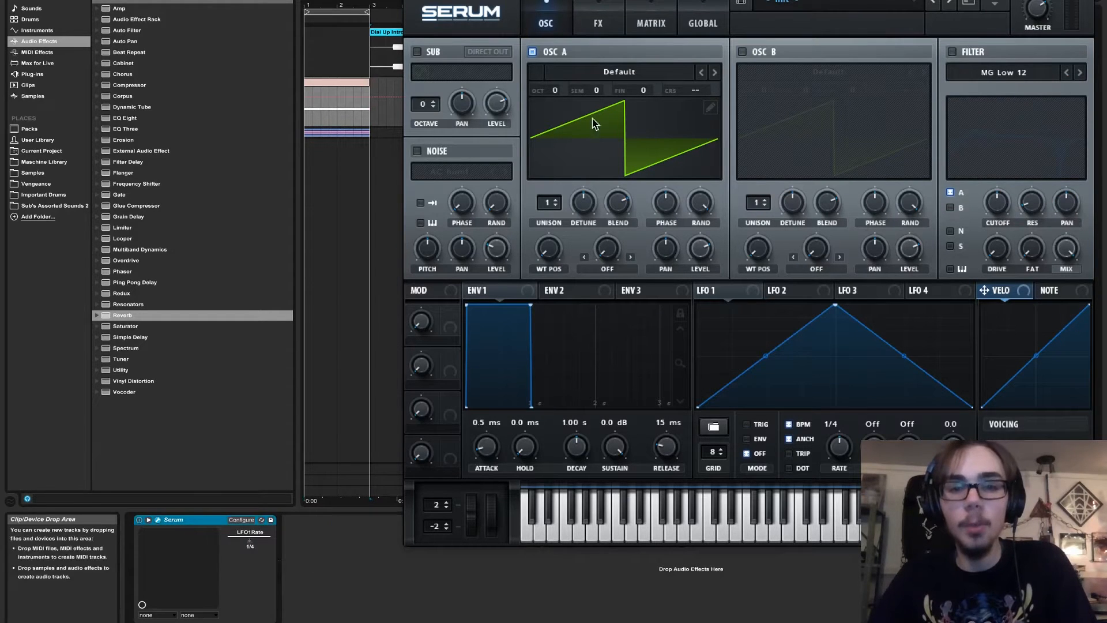
Step: Load the Dial Up wavetable from the Subterranean Wavetable Pack into oscillator A and preview its sound
left_click(601, 75)
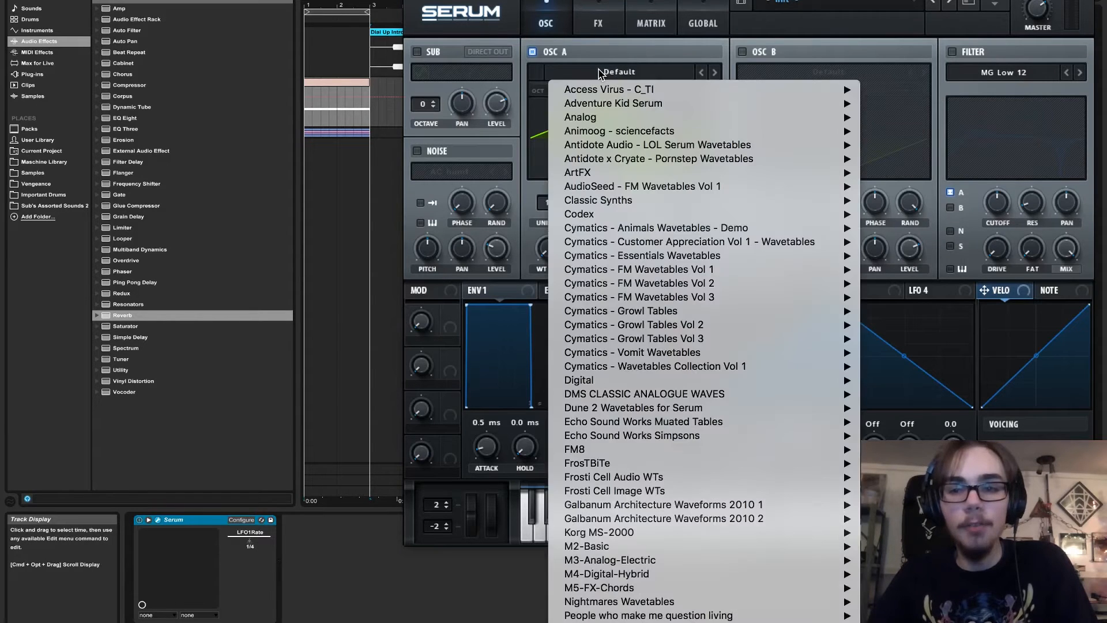
scroll(635, 600, "down", 5)
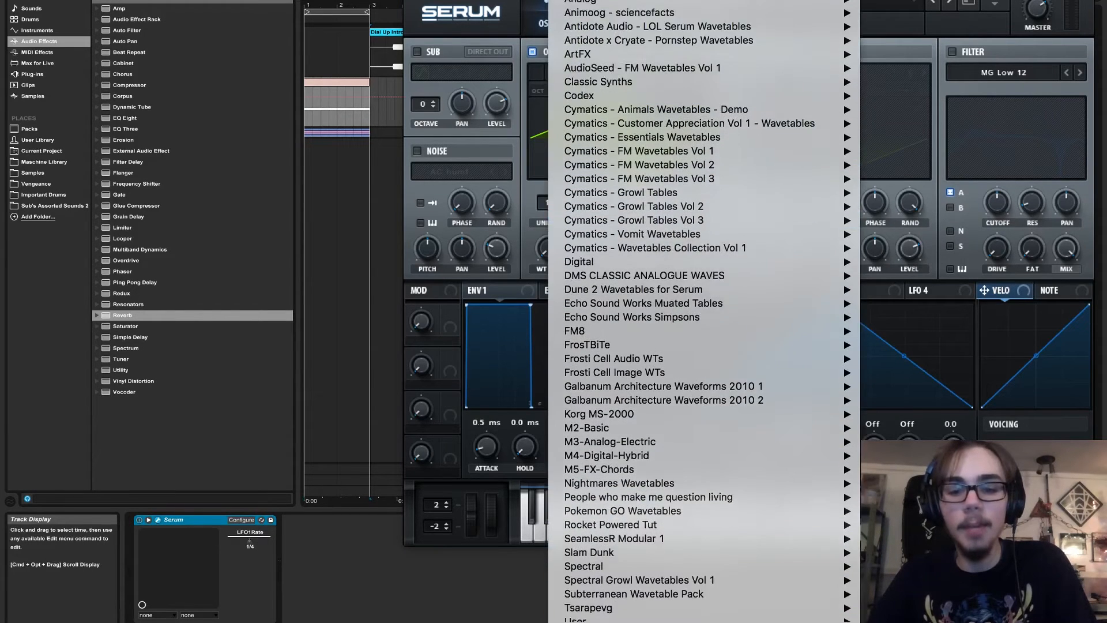
mouse_move(641, 565)
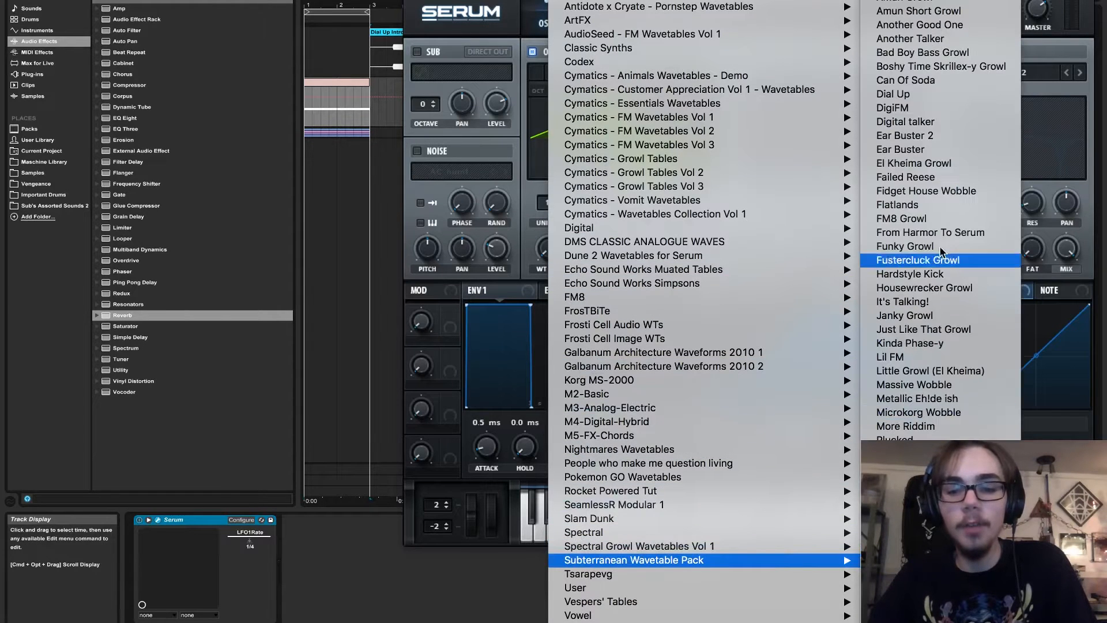
left_click(909, 97)
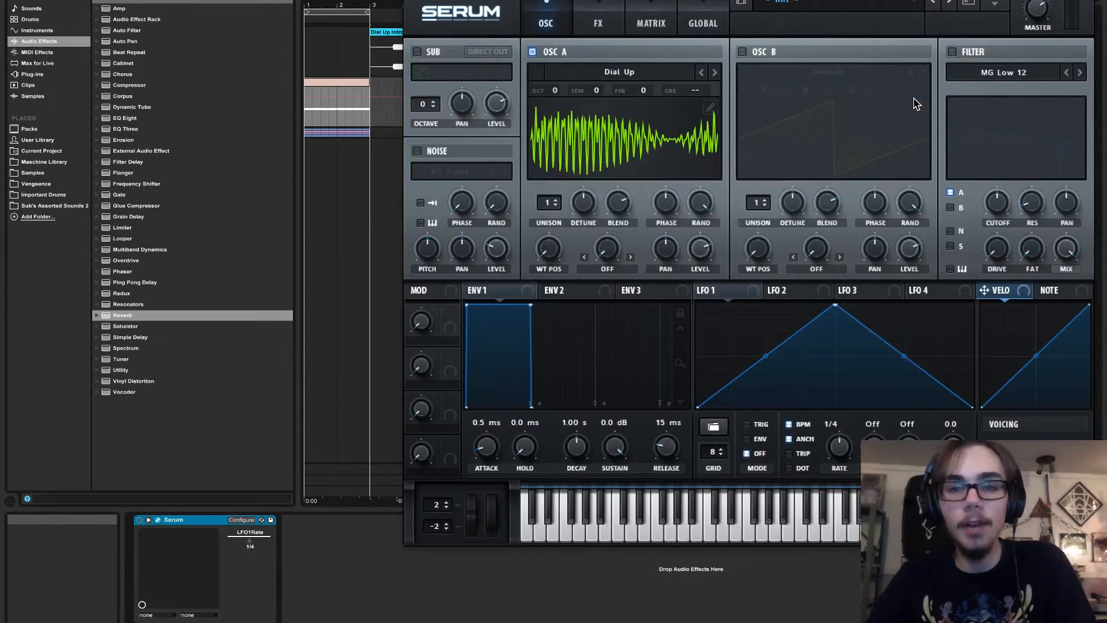
key("space")
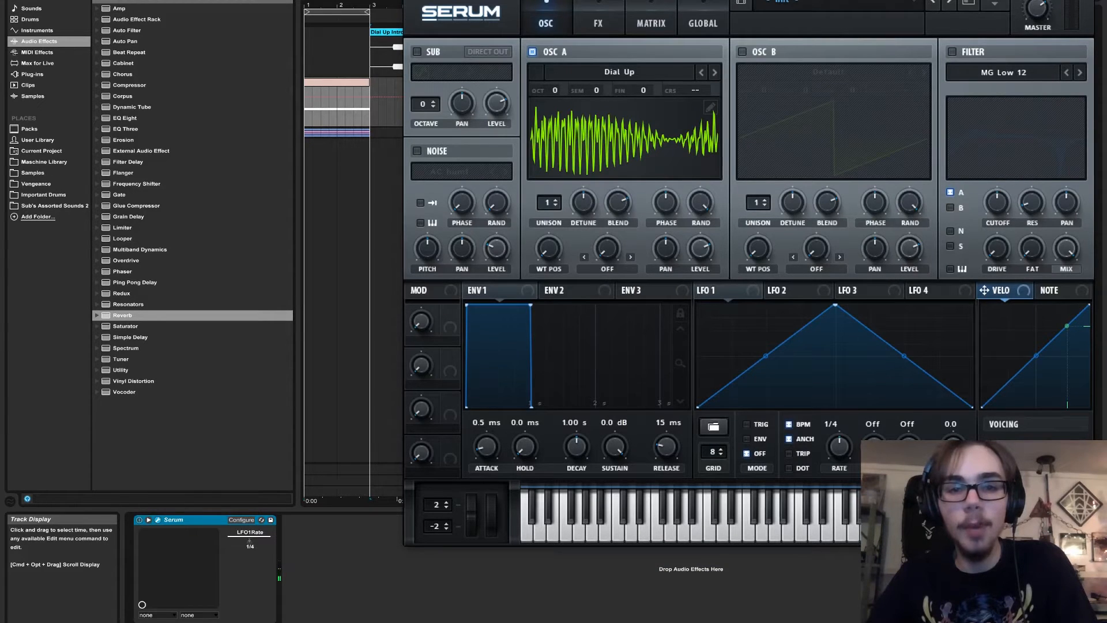
Step: Play the Dial Up Intro passage from 10.3 to just past 11.2, and mark out the passage starting at 9.2
left_click_drag(491, 0, 687, 126)
left_click_drag(634, 6, 639, 61)
key("space")
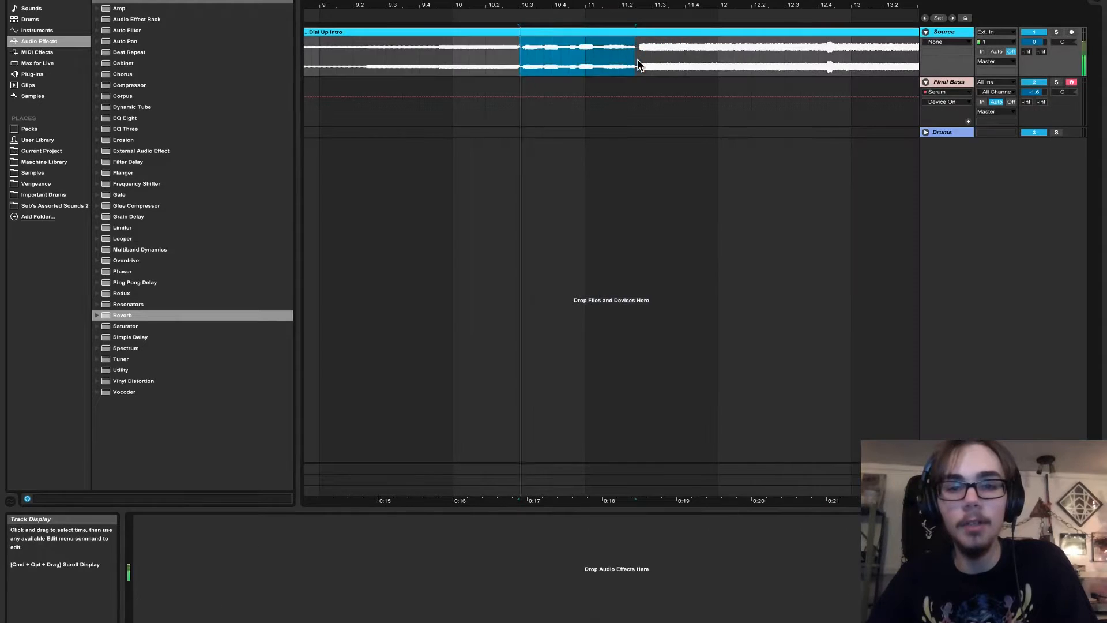
key("space")
key("space")
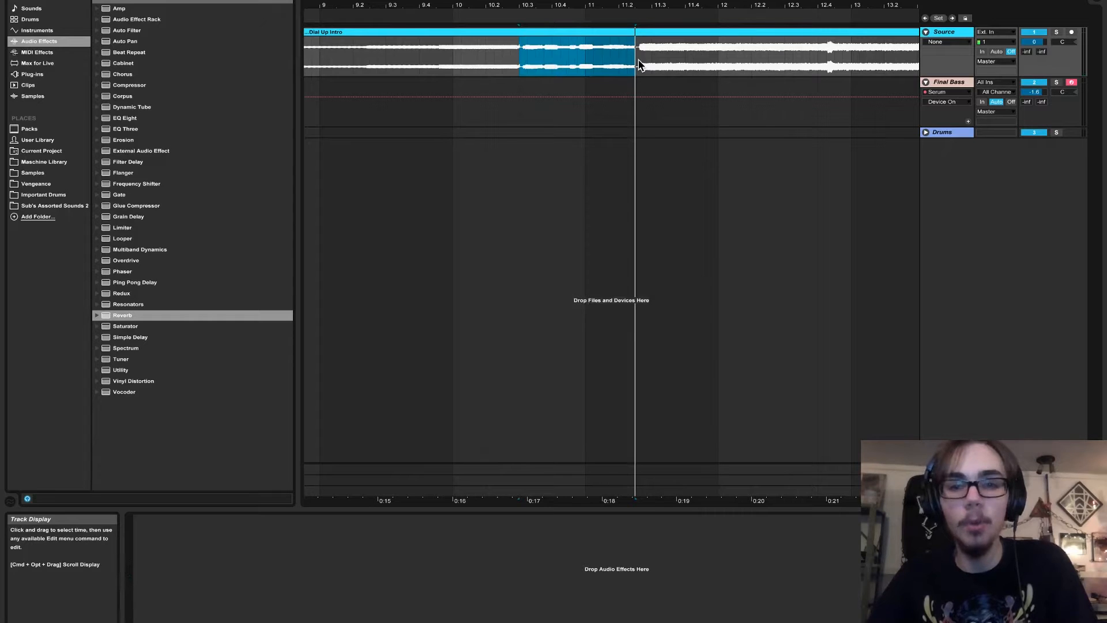
left_click_drag(644, 62, 519, 67)
left_click_drag(354, 64, 469, 63)
Step: Examine oscillator A's Dial Up wavetable frames in the wavetable editor and review the available add/remove, morph and process options
left_click(953, 84)
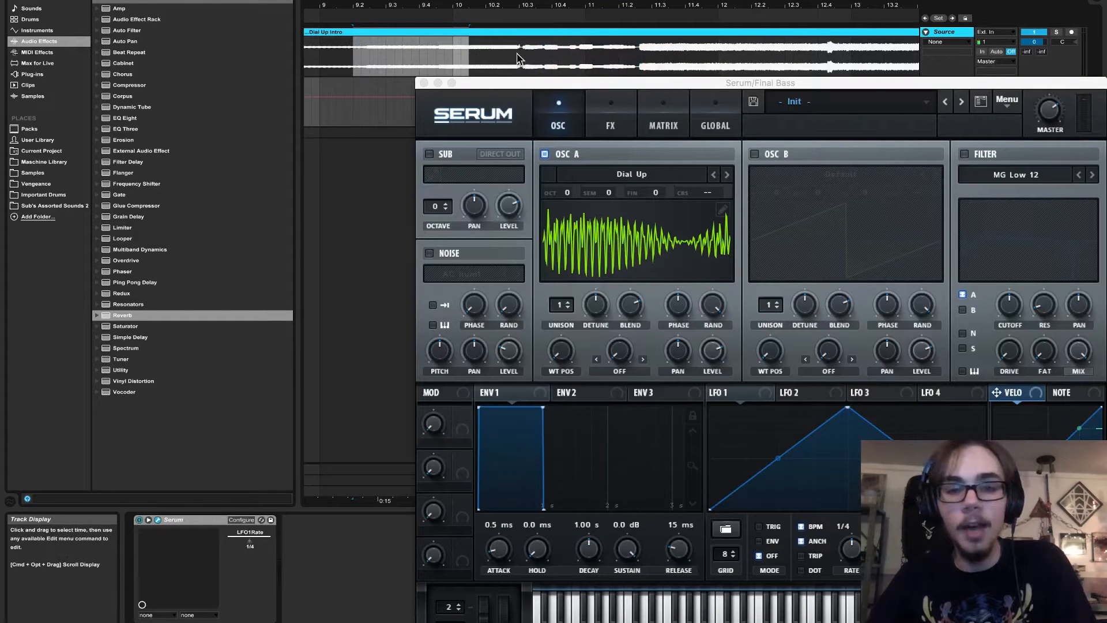
left_click(723, 211)
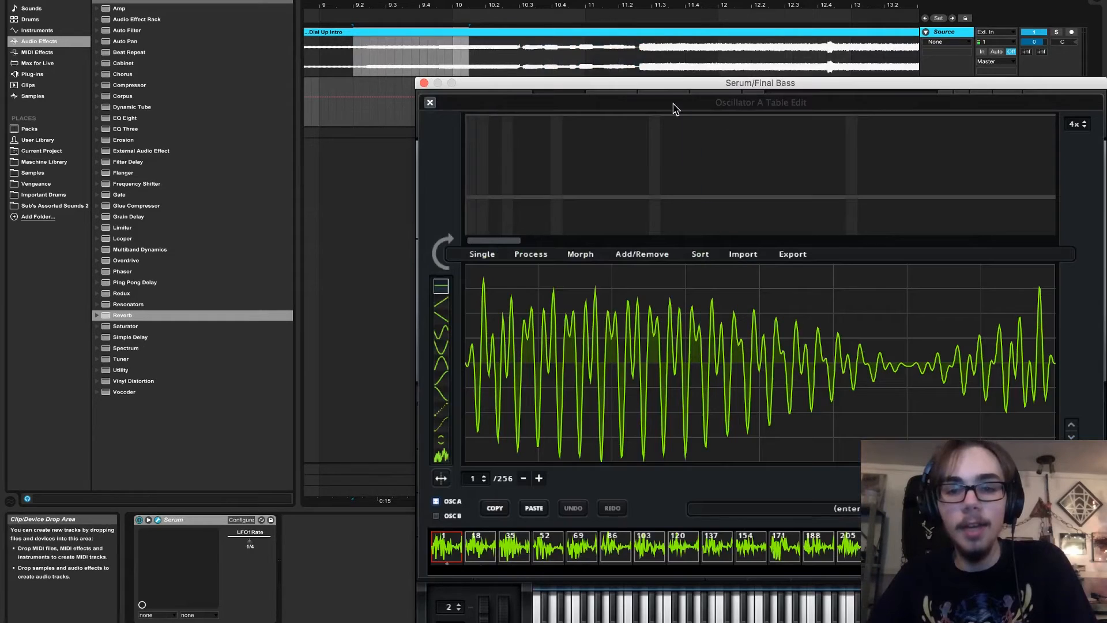
left_click_drag(672, 89, 544, 10)
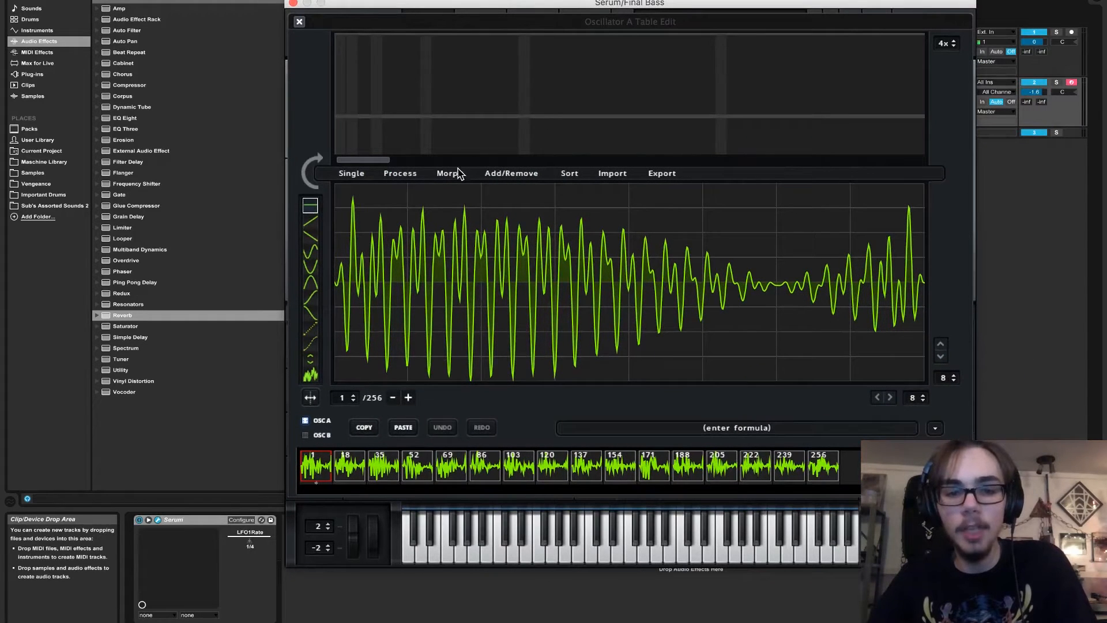
left_click(511, 174)
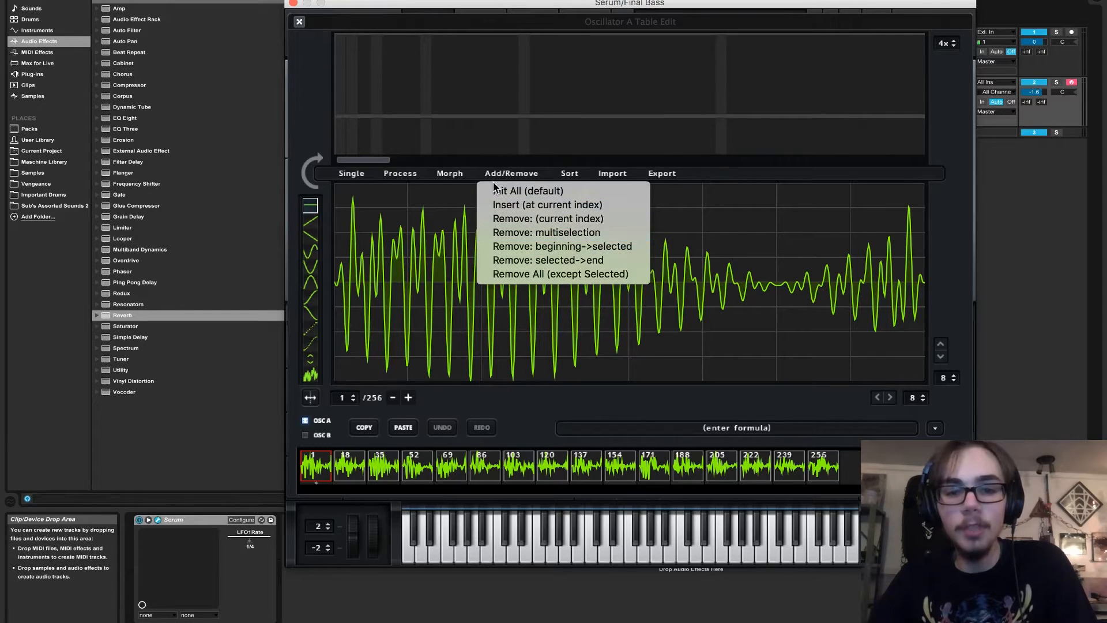
left_click(494, 176)
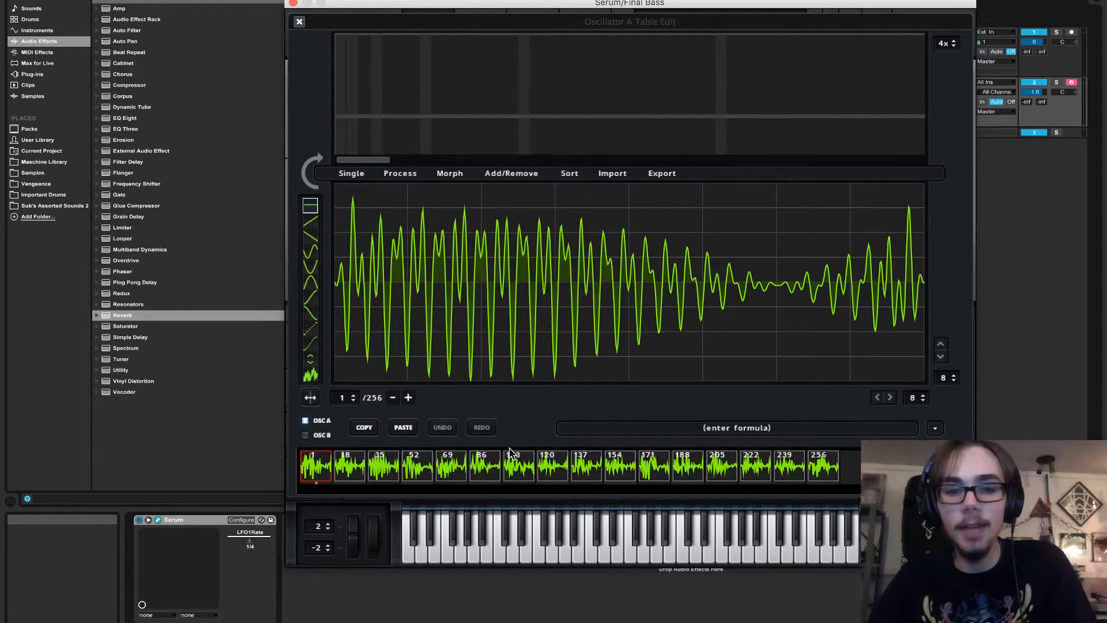
left_click(462, 175)
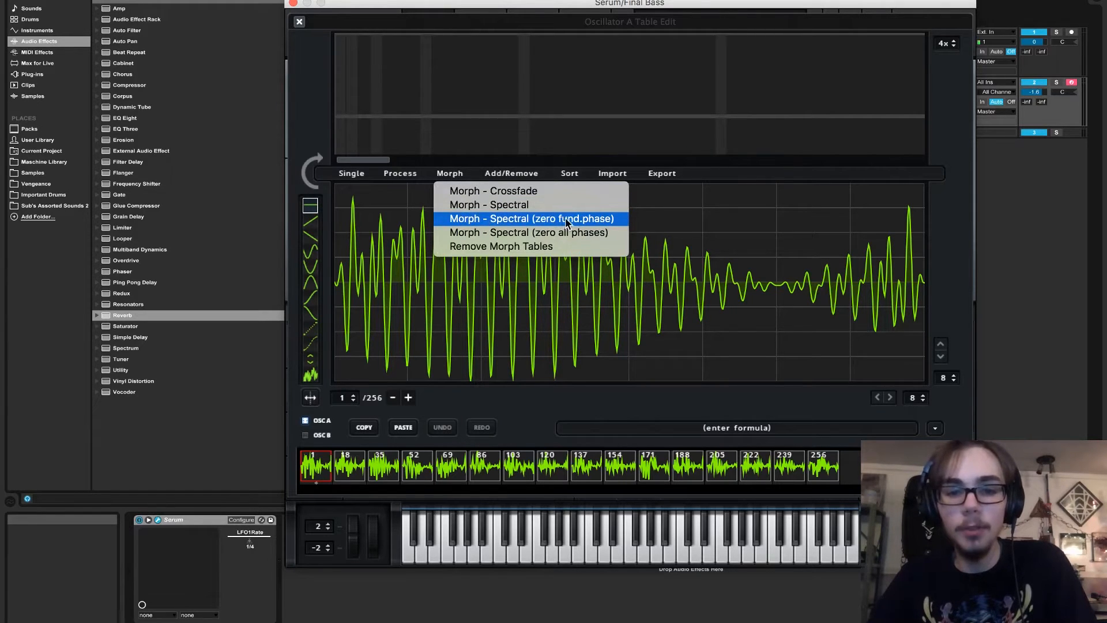
left_click(461, 173)
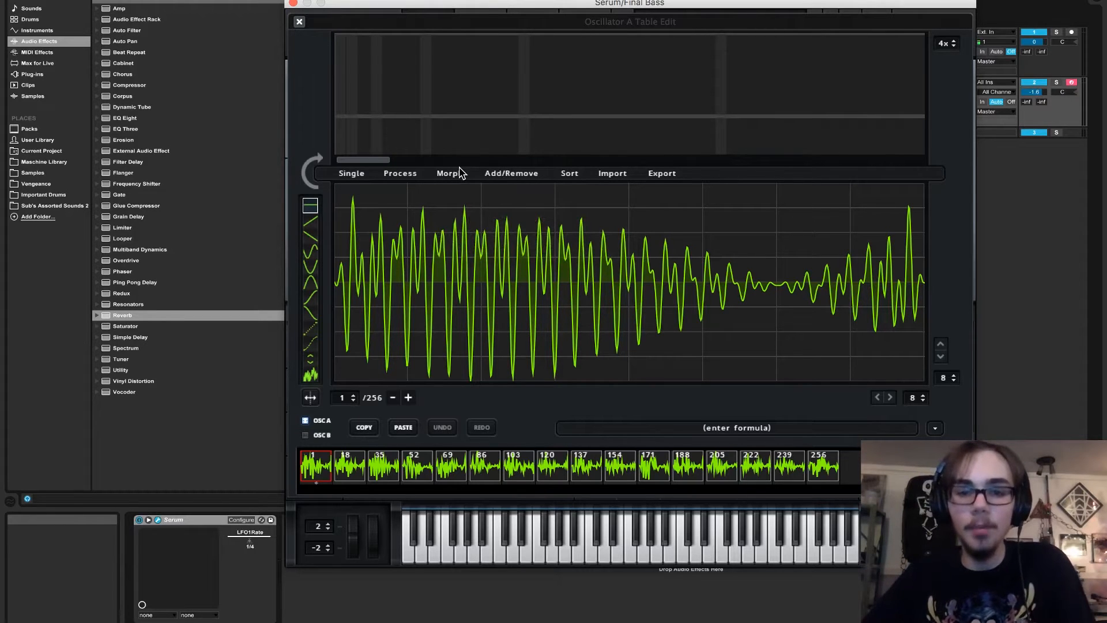
left_click(412, 175)
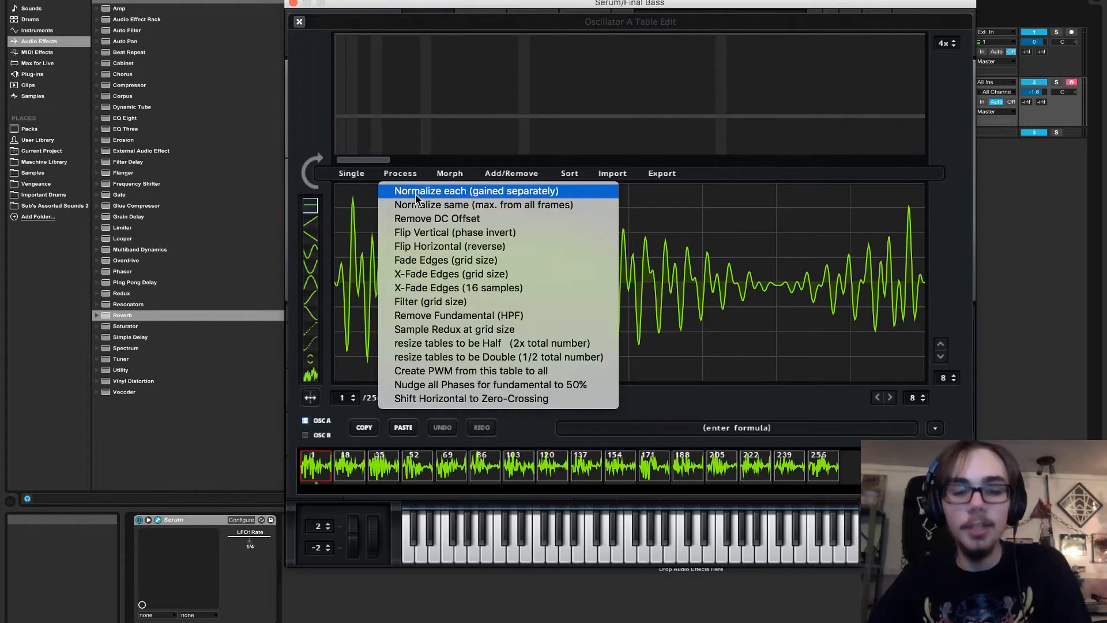
left_click(411, 174)
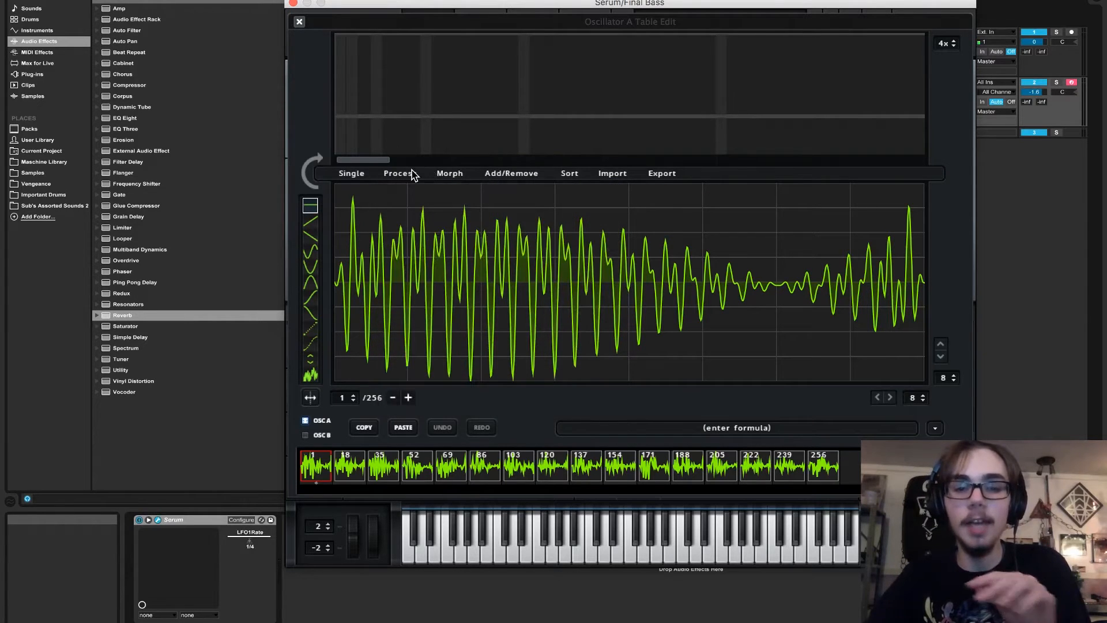
left_click(299, 22)
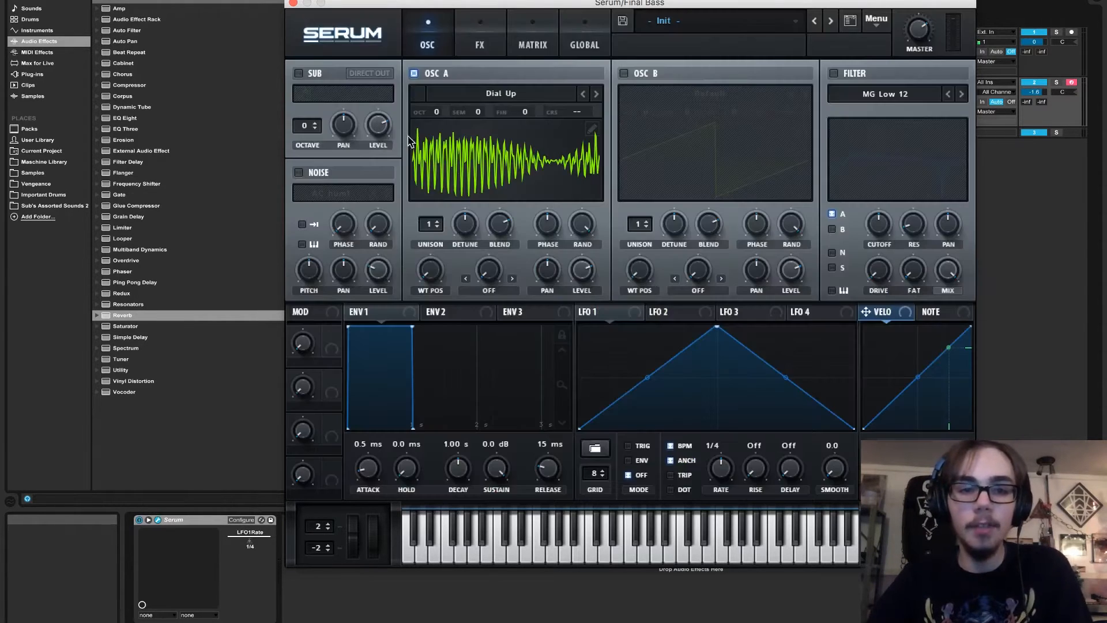
Step: Raise oscillator A's wavetable position, modulate it with LFO 1, and reduce the modulation depth
left_click_drag(441, 272, 431, 224)
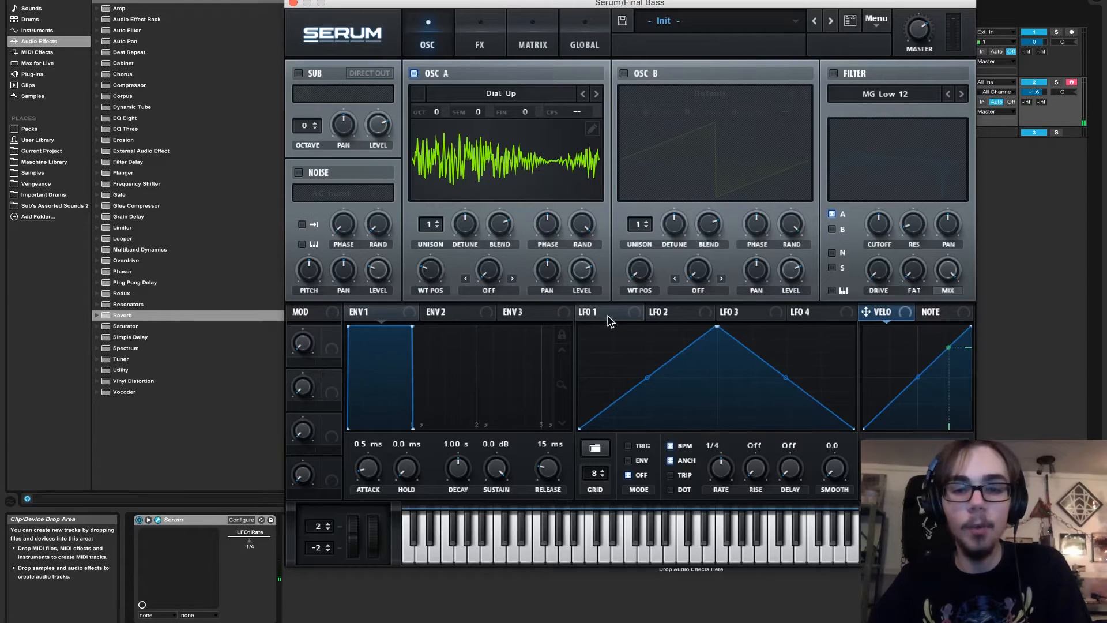
left_click_drag(584, 313, 435, 272)
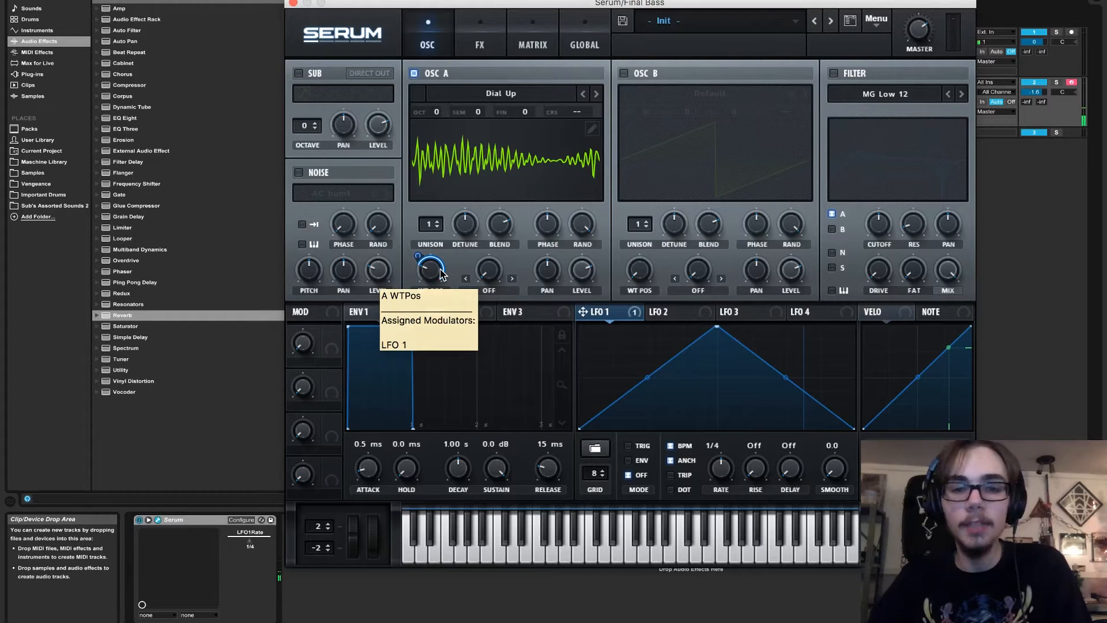
left_click_drag(419, 255, 416, 304)
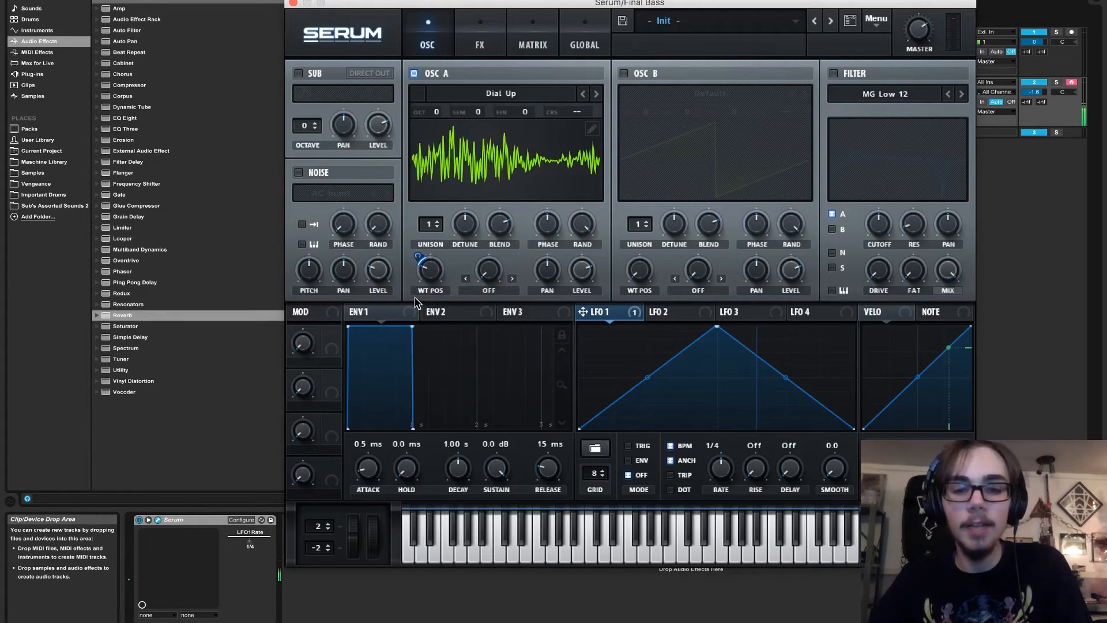
Step: Set oscillator A's warp mode to Mirror, raise the warp amount, and assign LFO 1 to modulate it
left_click(488, 292)
left_click(519, 467)
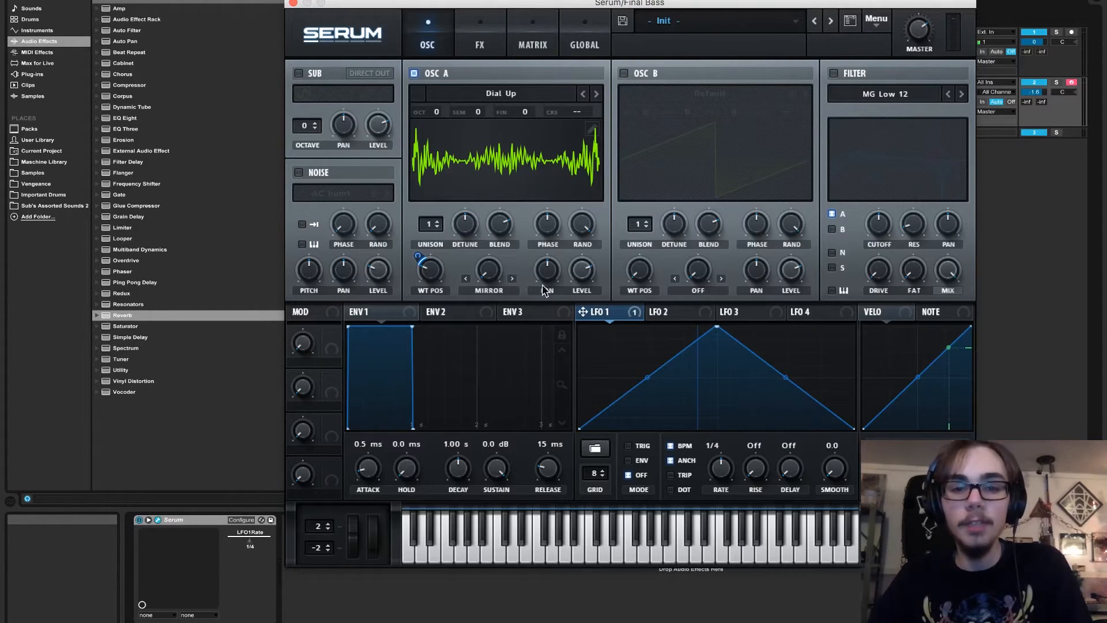
left_click_drag(498, 270, 512, 205)
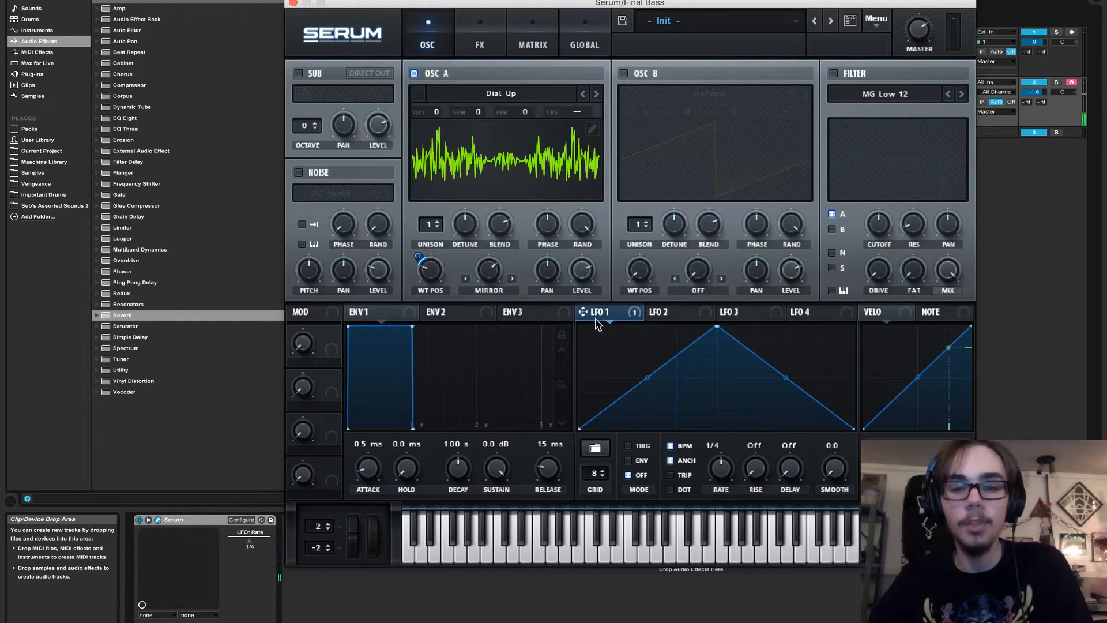
left_click_drag(584, 312, 493, 268)
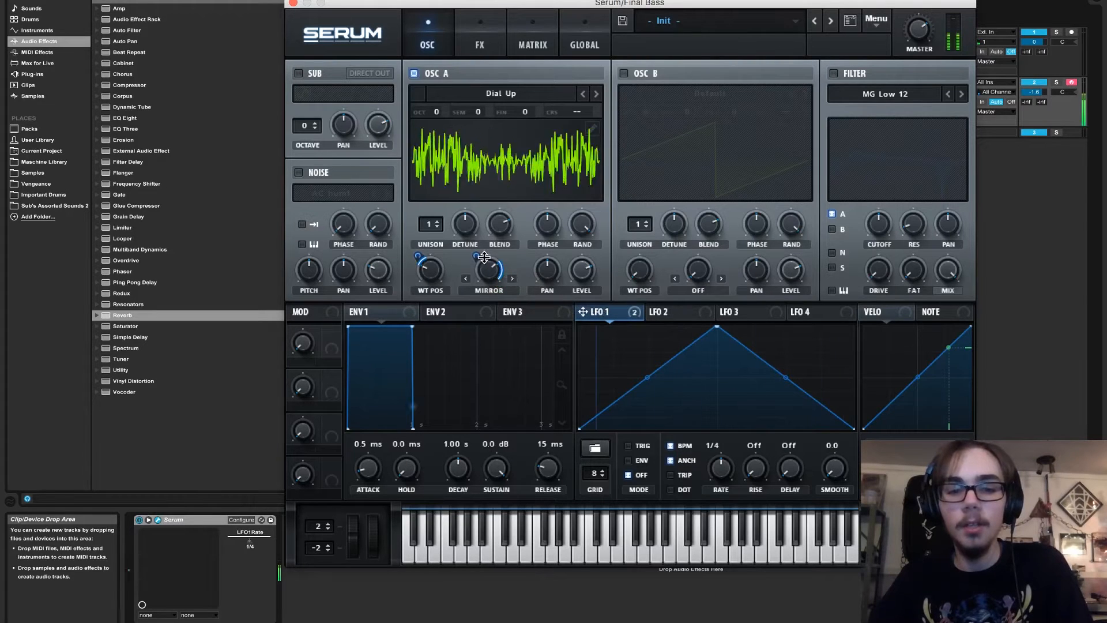
Step: Trim LFO 1's depth on oscillator A's warp, set the oscillator's octave to +2, and turn its level all the way down
left_click_drag(483, 264, 487, 270)
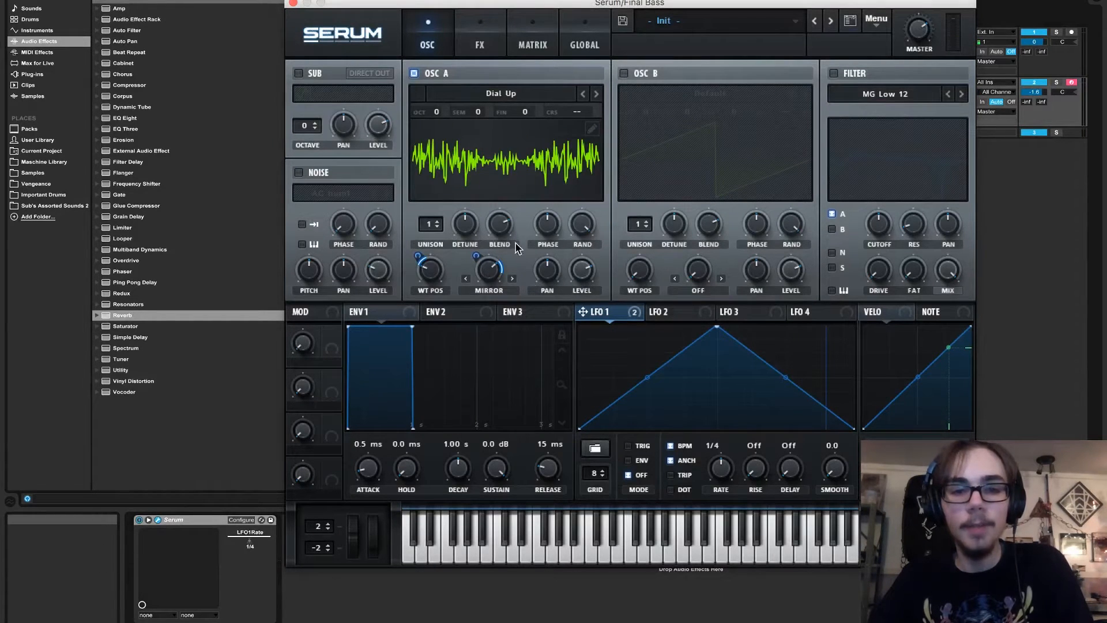
mouse_move(429, 115)
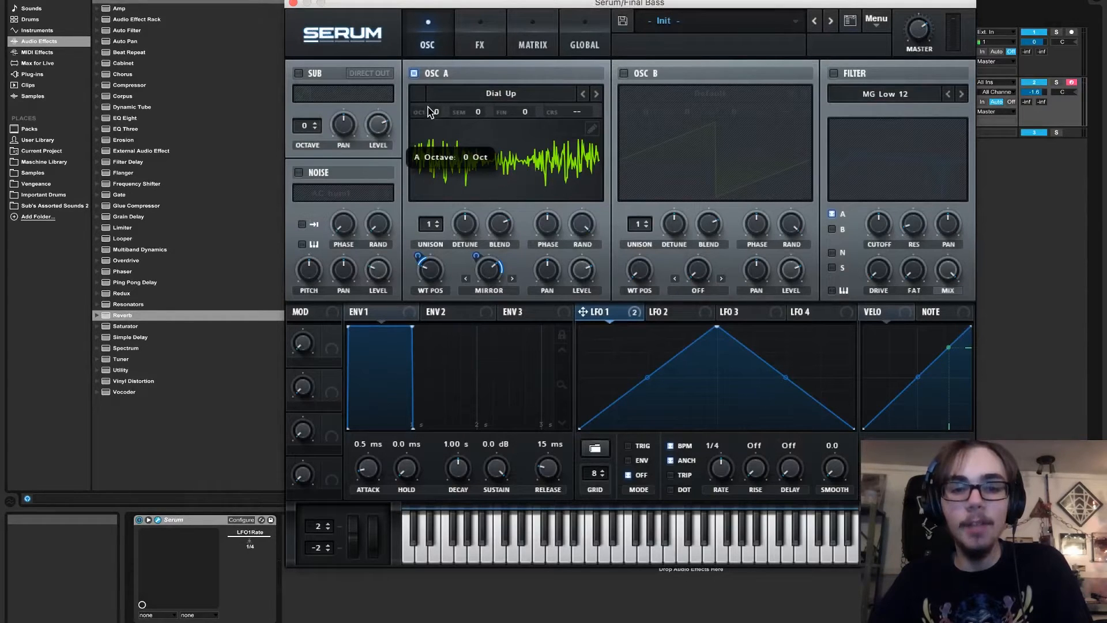
left_click_drag(428, 107, 430, 67)
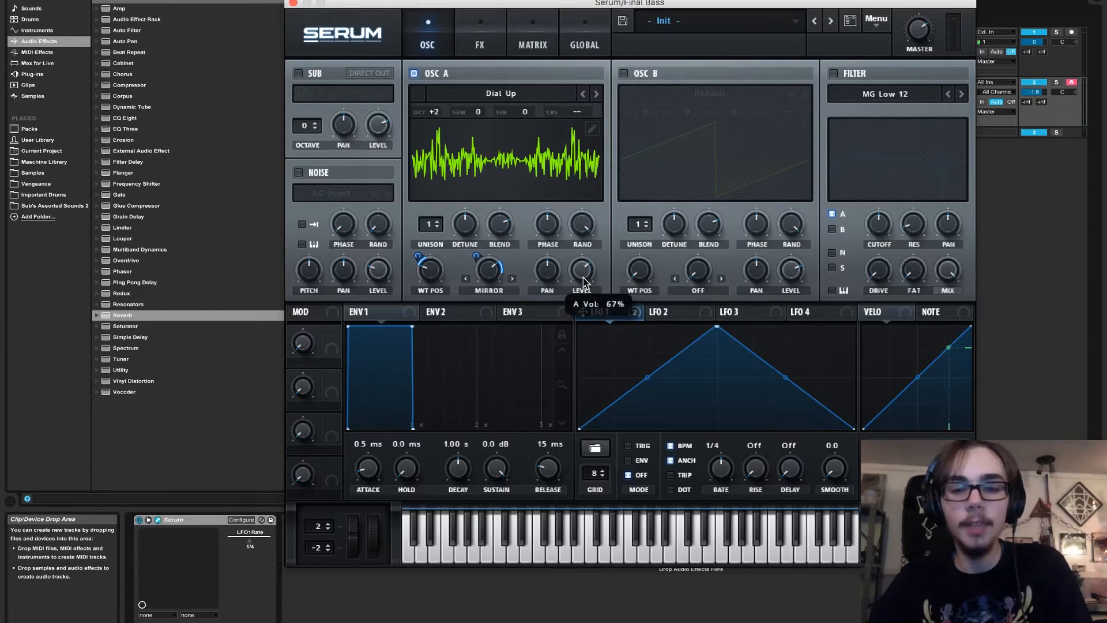
left_click_drag(583, 290, 576, 386)
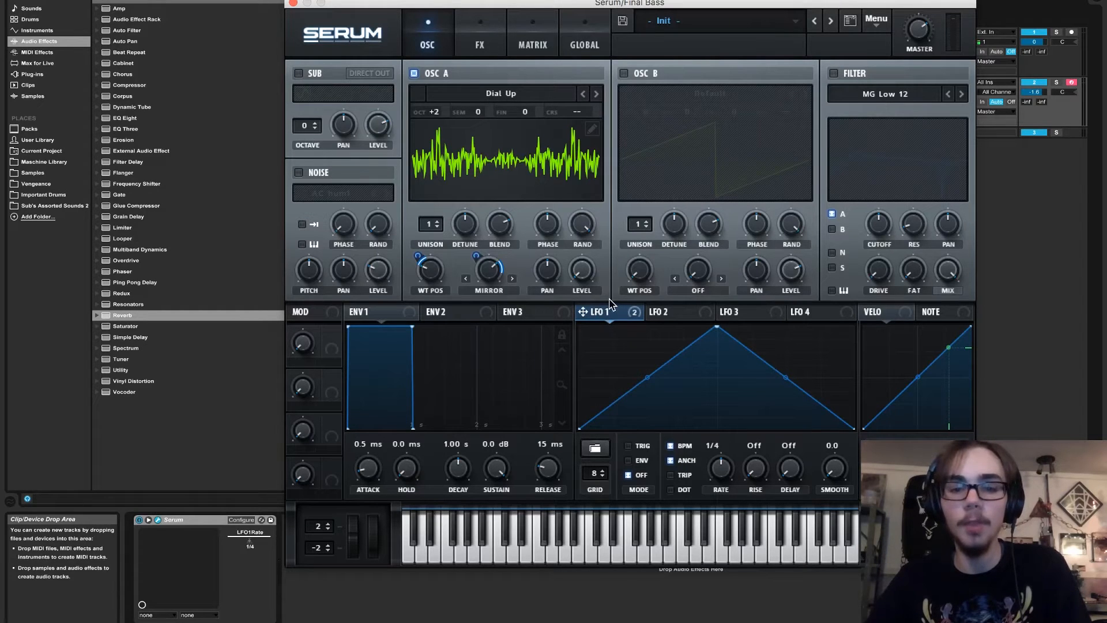
Step: Enable oscillator B and load the Analog_BD_Sin wavetable from the Analog category
left_click(625, 73)
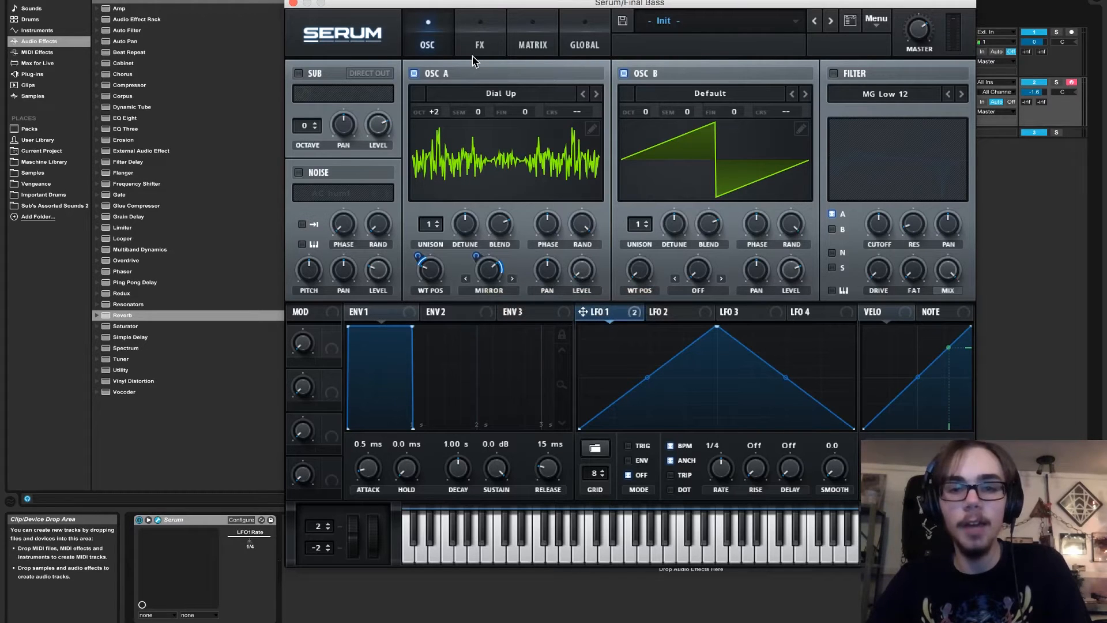
left_click(671, 96)
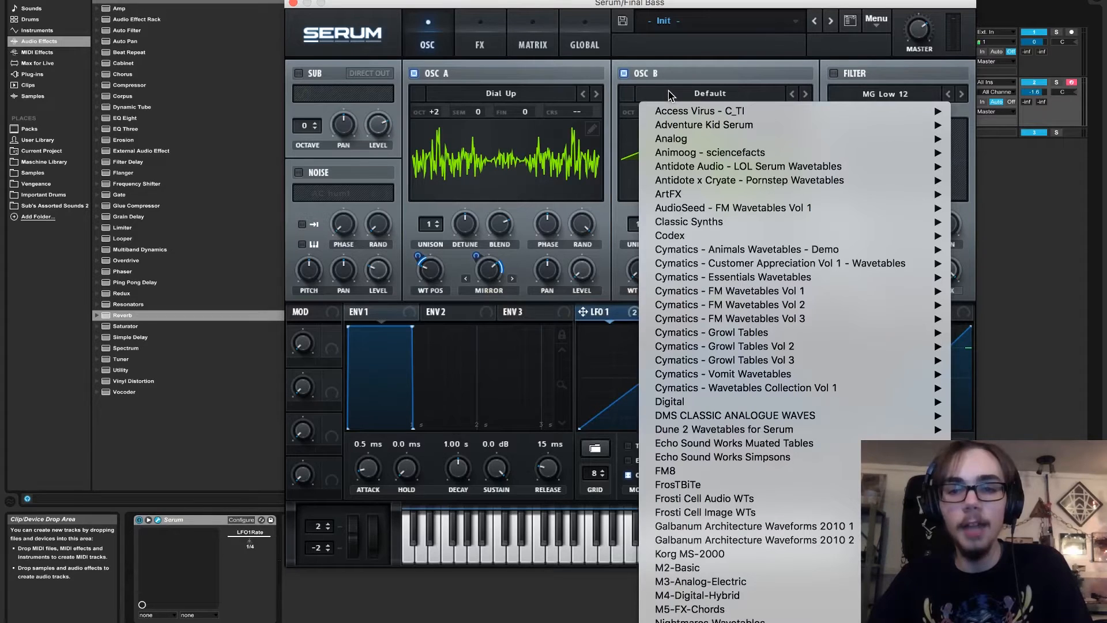
mouse_move(681, 144)
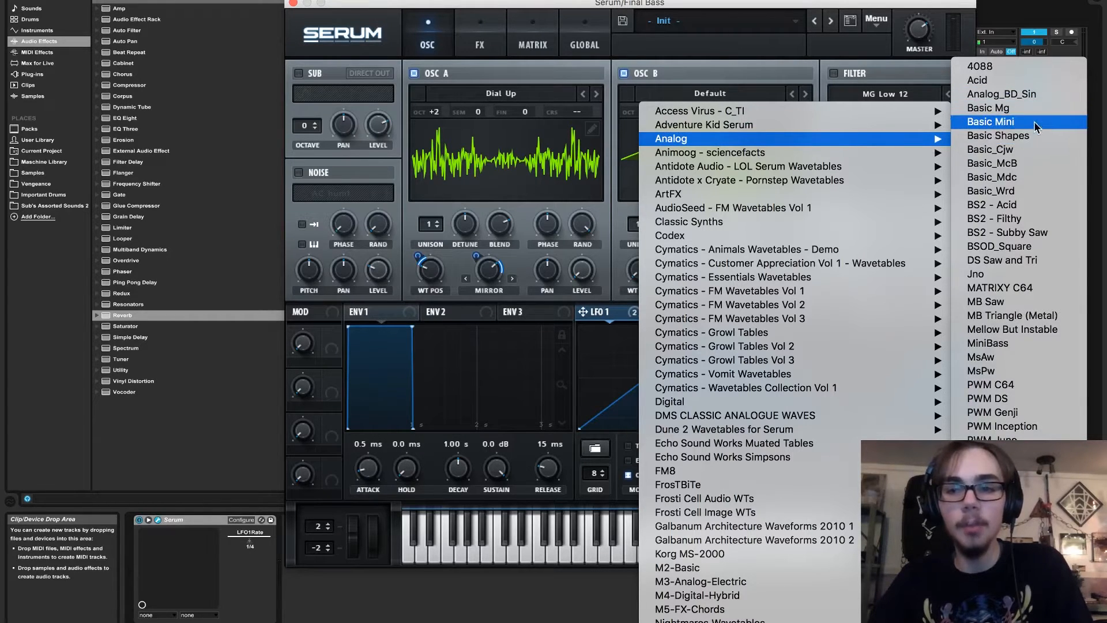
left_click(1005, 94)
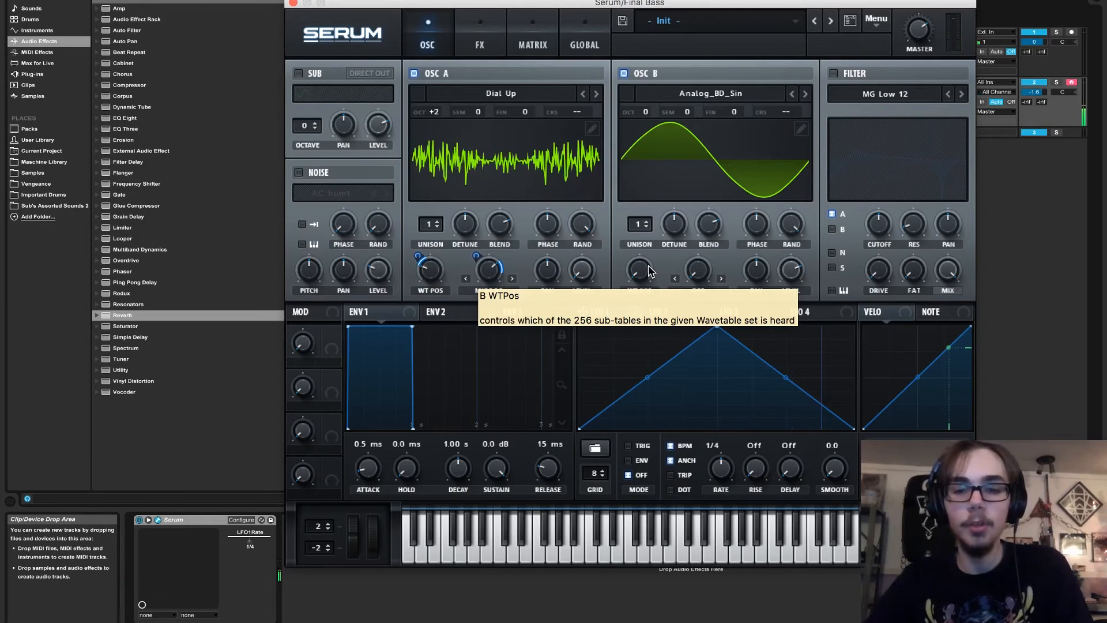
Step: Set oscillator B's warp mode to FM (from A), raise the warp amount, and modulate it with LFO 1 at a reduced depth
left_click(687, 288)
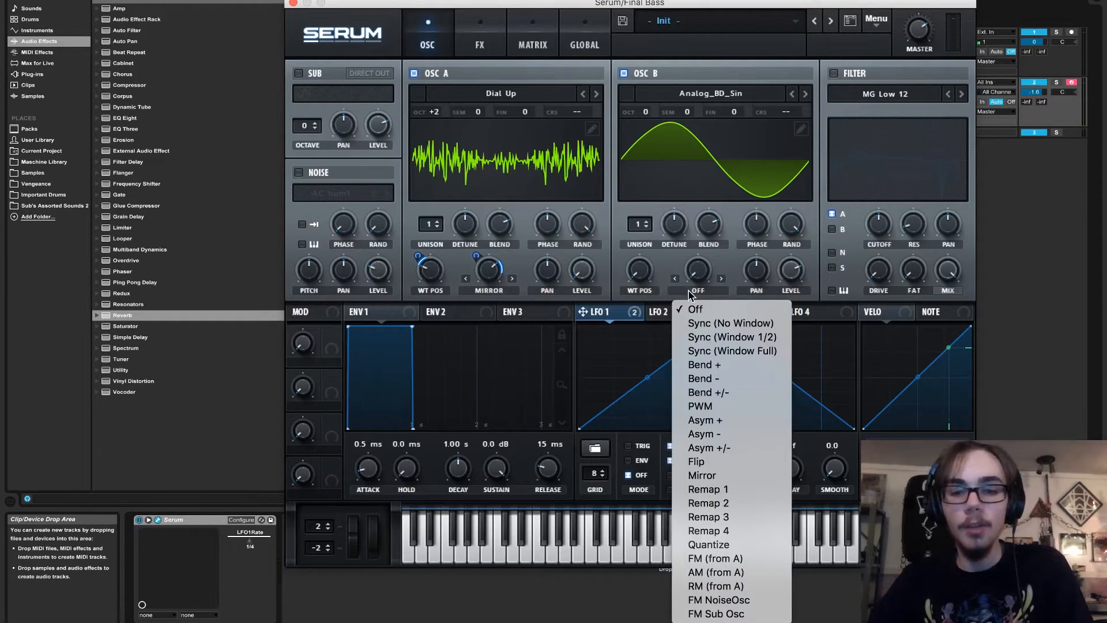
left_click(742, 559)
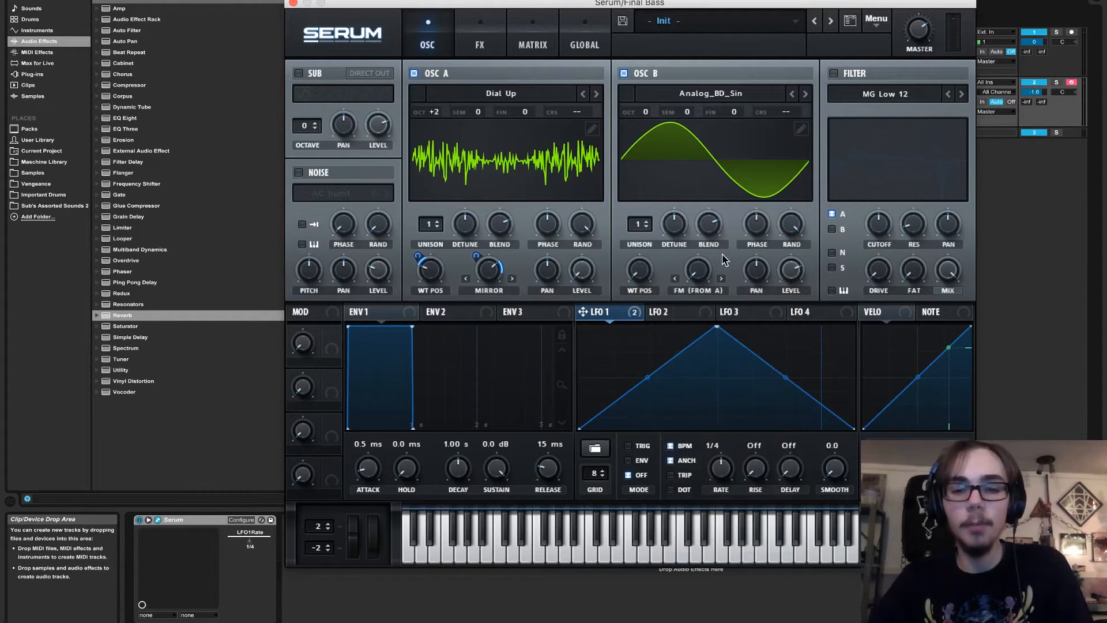
left_click_drag(704, 278, 705, 214)
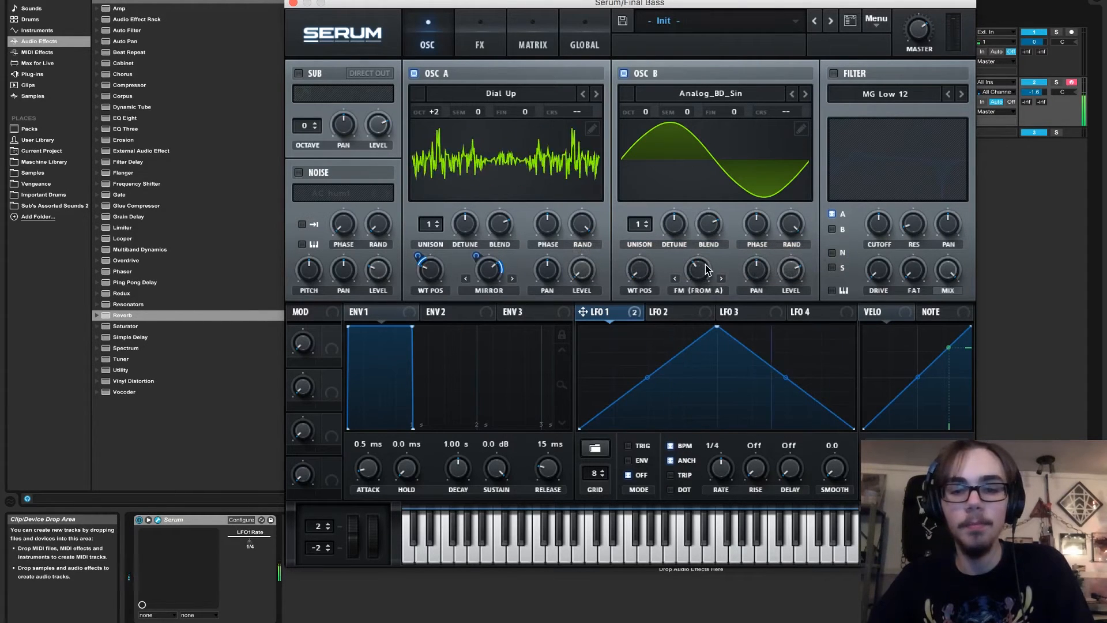
left_click_drag(599, 316, 698, 273)
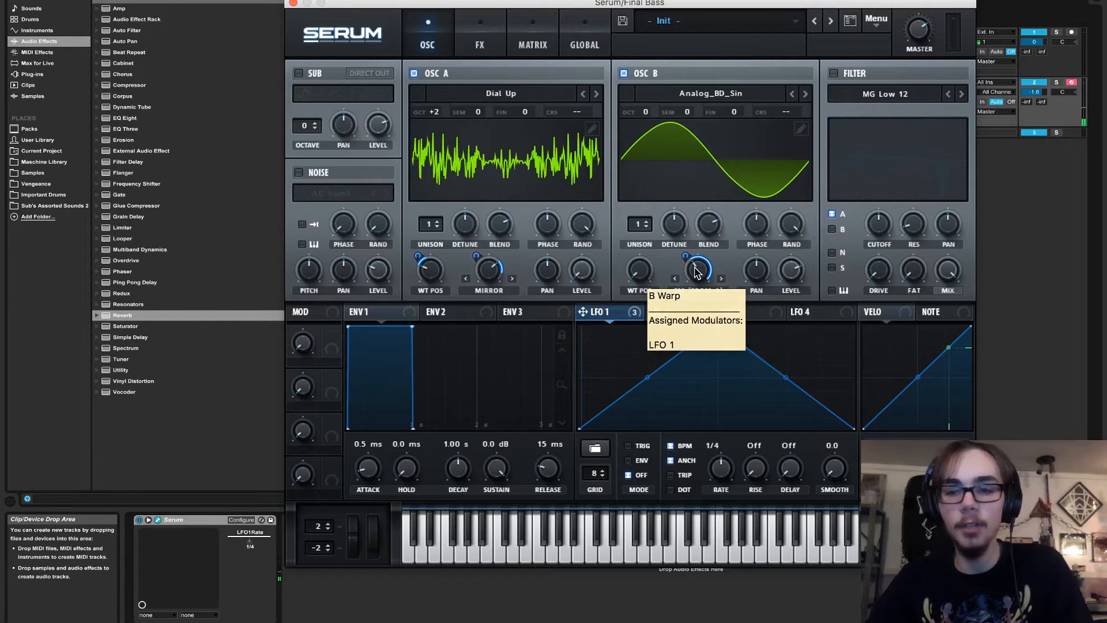
left_click_drag(685, 255, 681, 299)
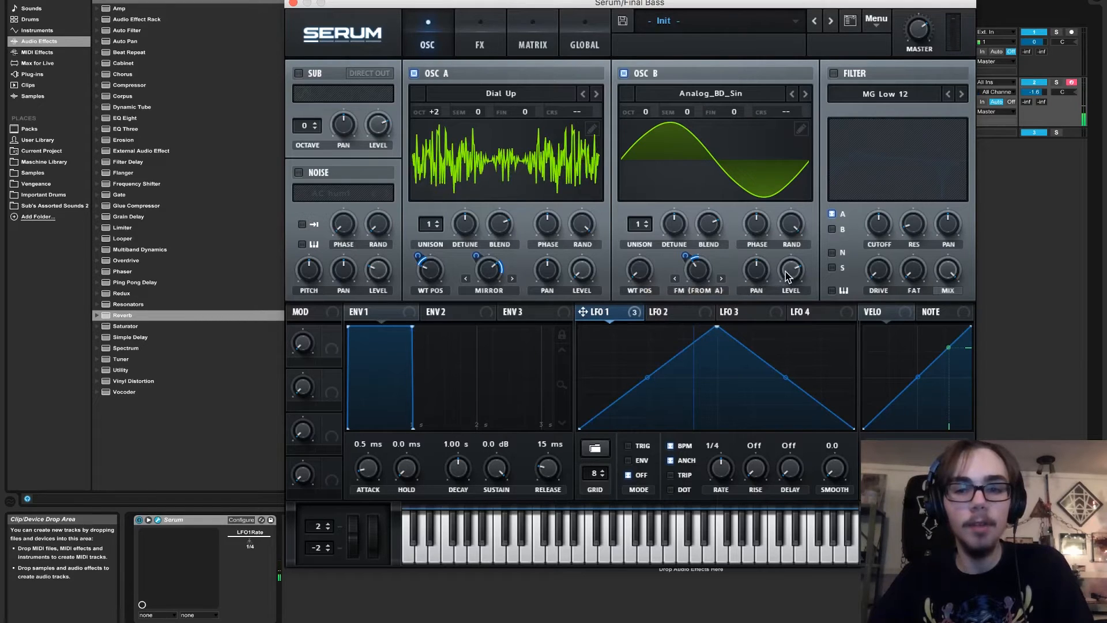
Step: Turn oscillator B's level all the way down and modulate it with LFO 1 at a slightly reduced depth
left_click_drag(788, 278, 772, 386)
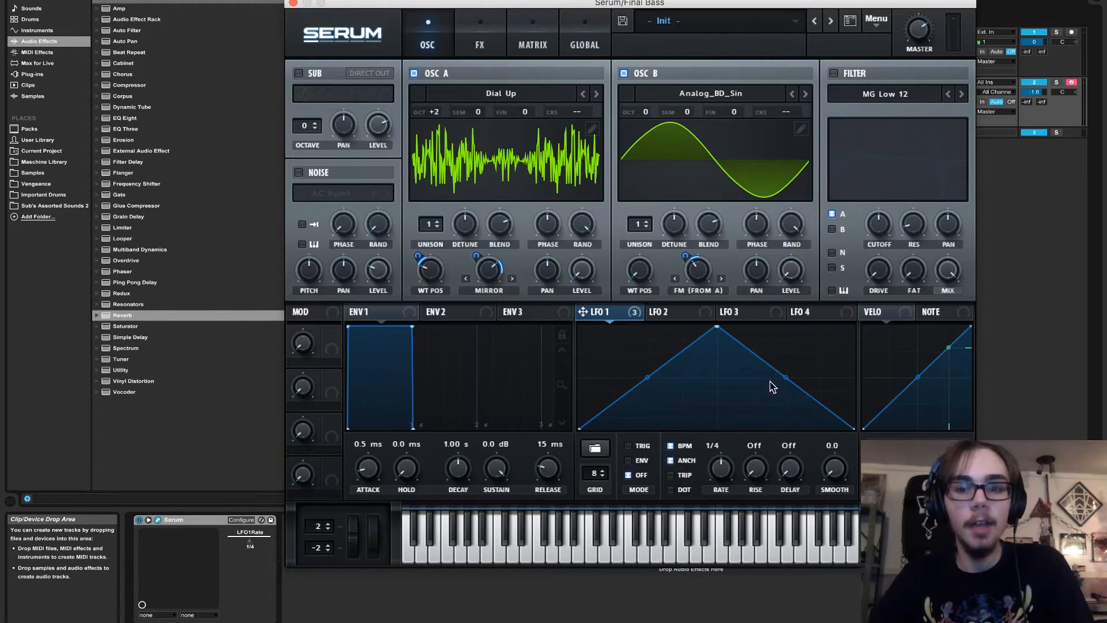
left_click_drag(587, 314, 791, 268)
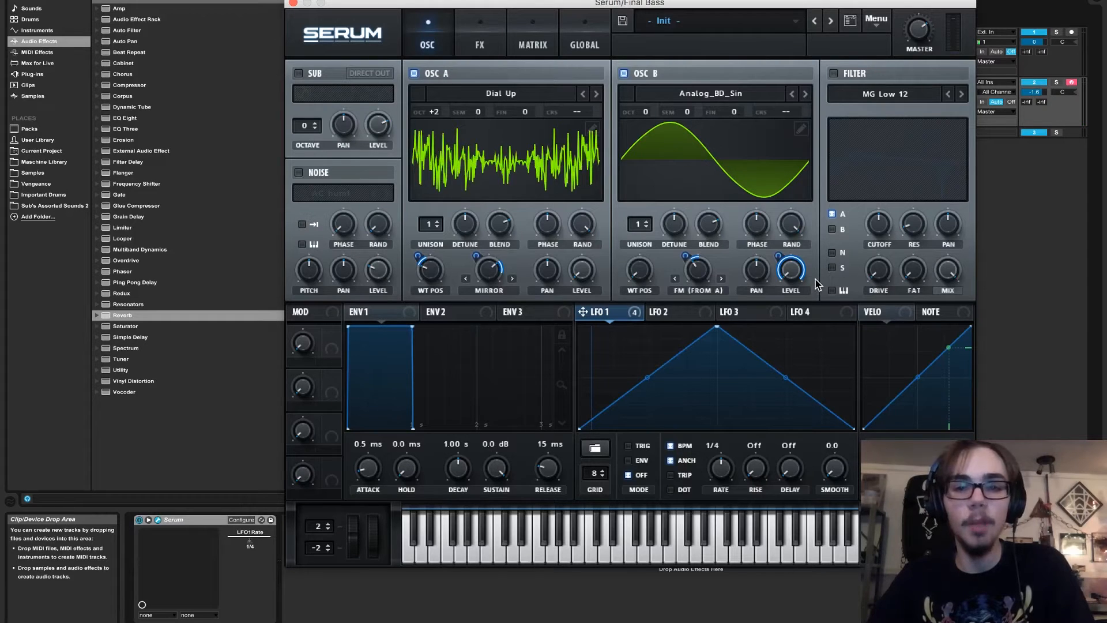
mouse_move(780, 256)
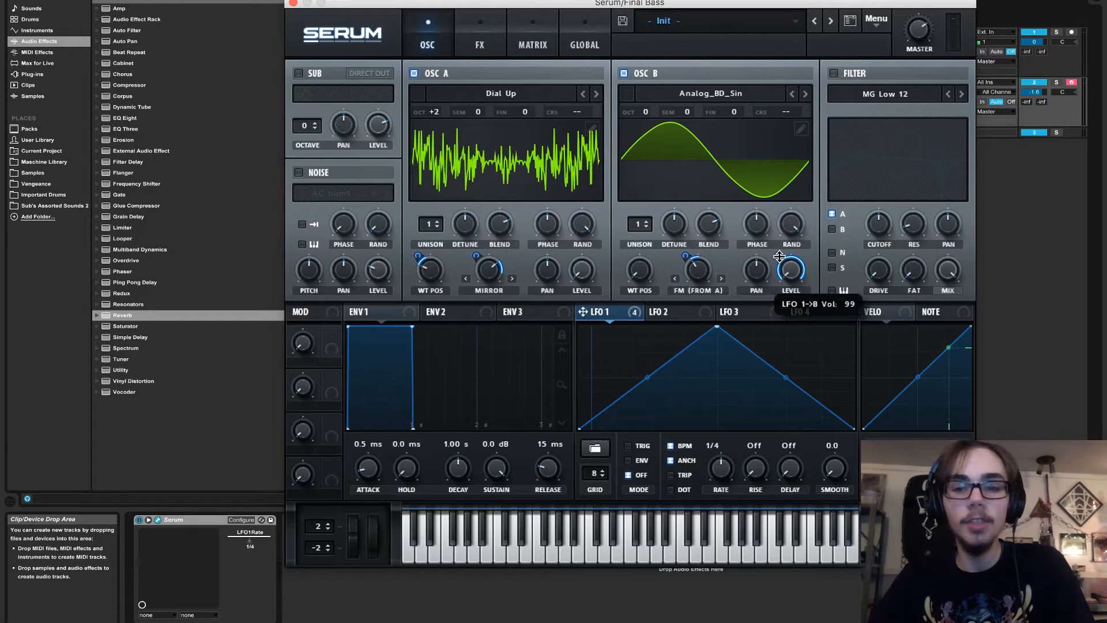
left_click_drag(779, 261, 778, 284)
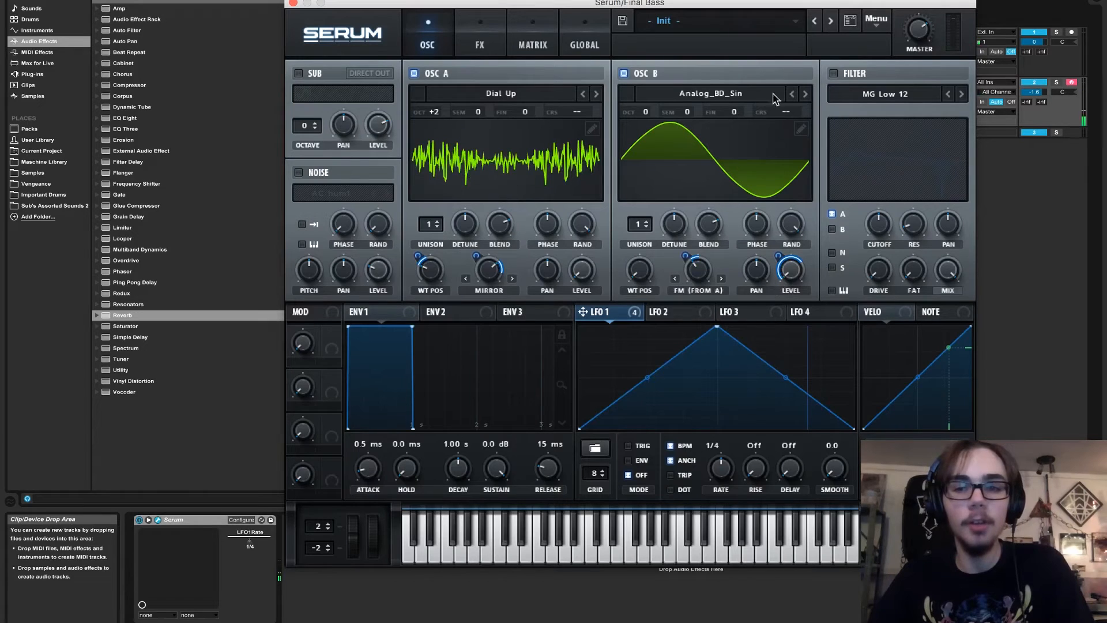
Step: Enable the filter, route oscillator B through it as well, and choose the HN 12 multi filter type
left_click(834, 73)
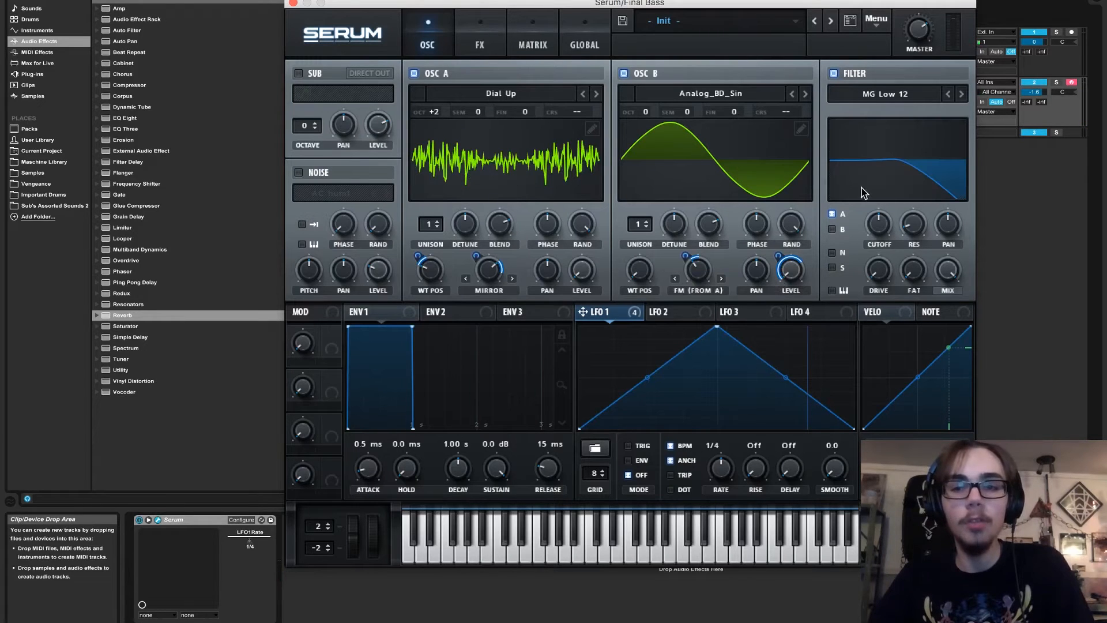
left_click(838, 230)
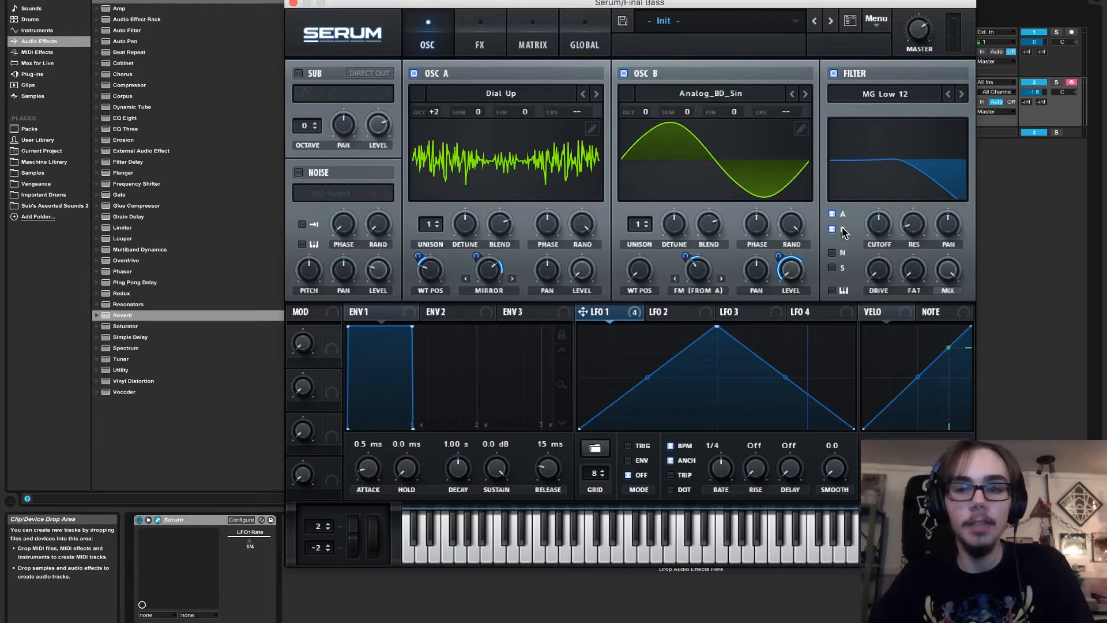
left_click(875, 101)
mouse_move(884, 123)
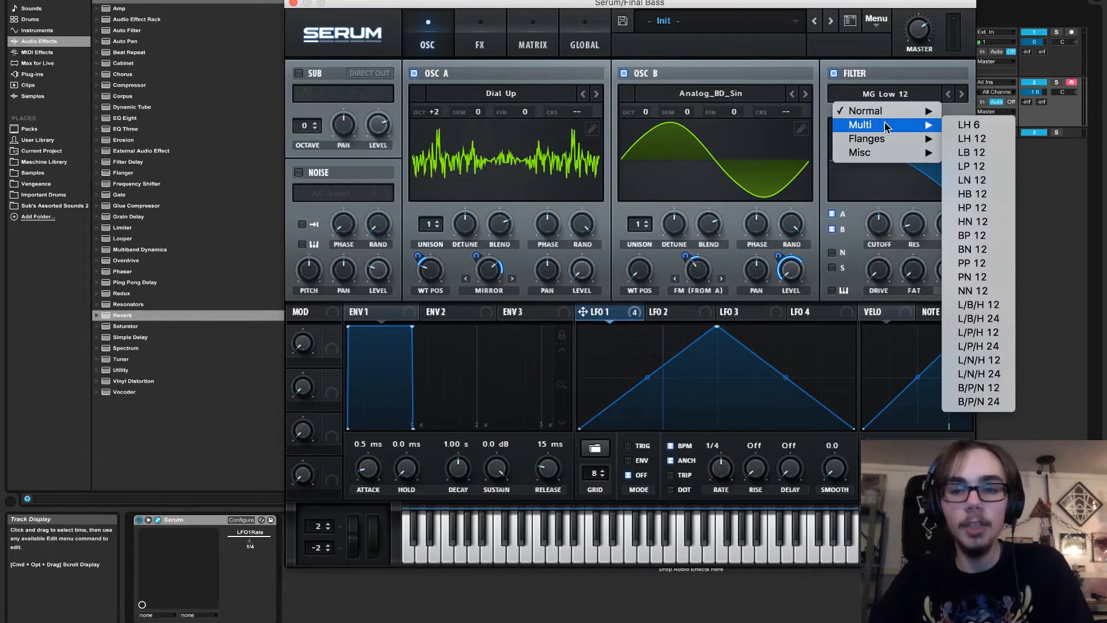
left_click(977, 221)
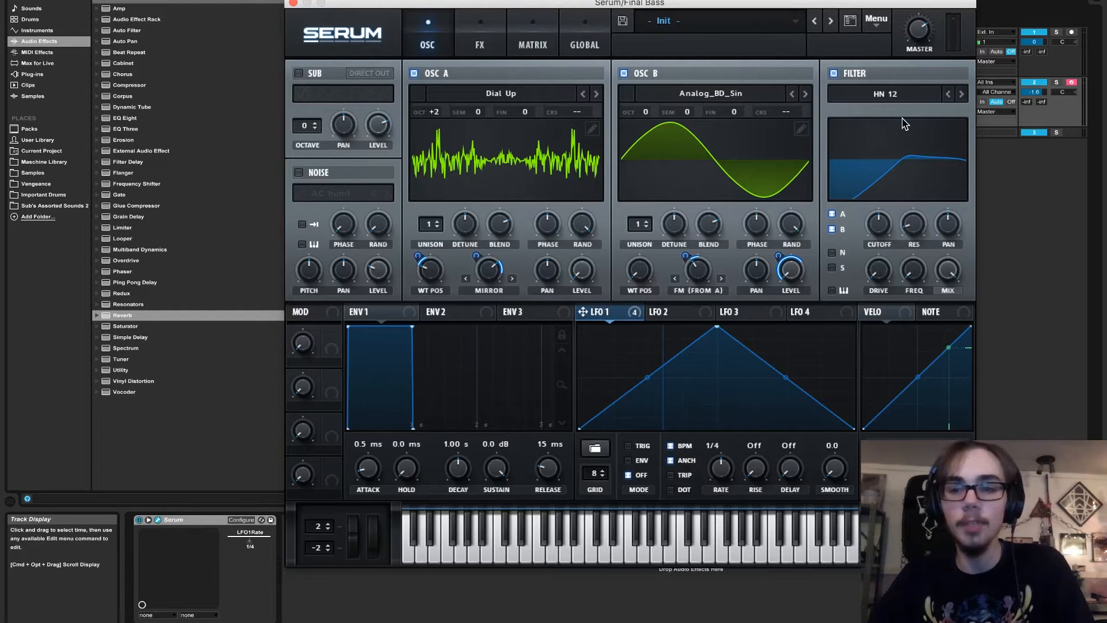
Step: Modulate the filter cutoff with LFO 1, lower the base cutoff, and reduce the modulation depth
left_click_drag(582, 313, 875, 232)
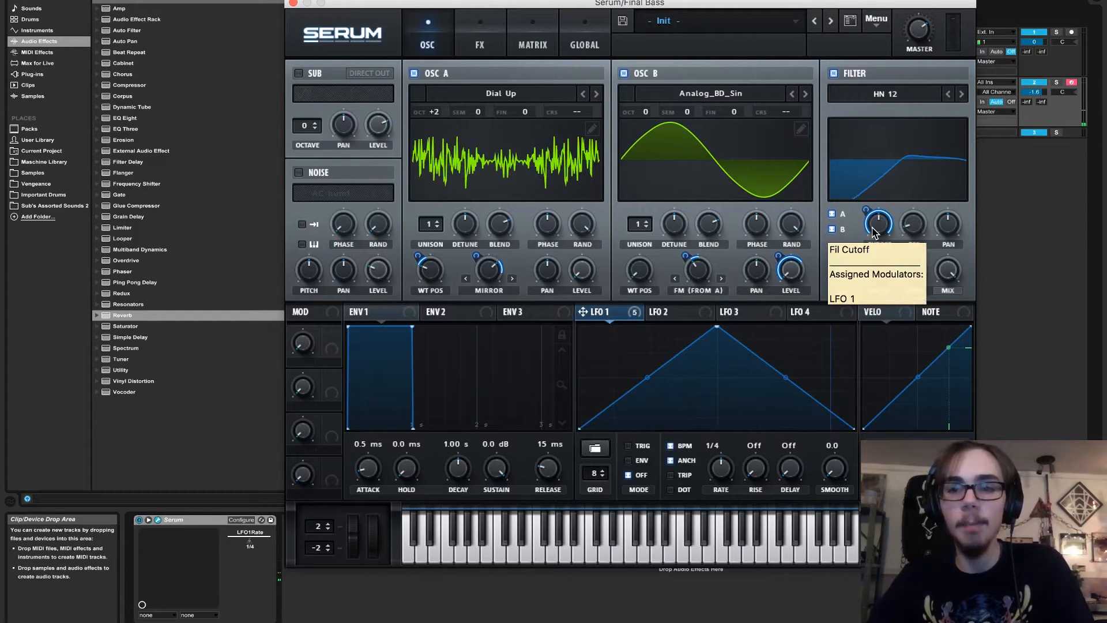
left_click_drag(874, 232, 878, 277)
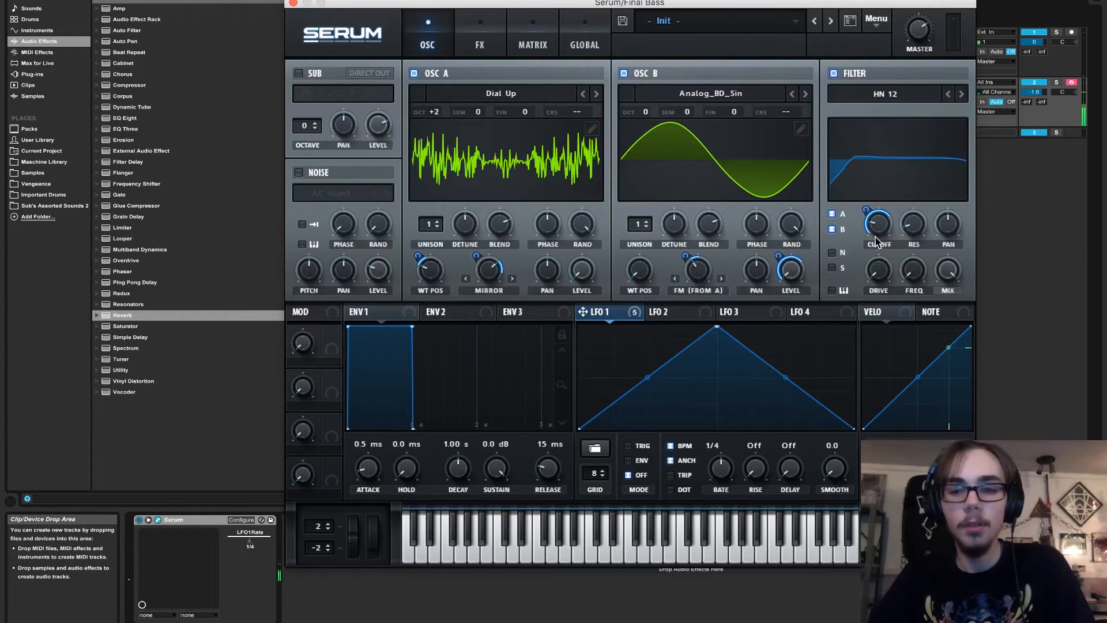
left_click(865, 209)
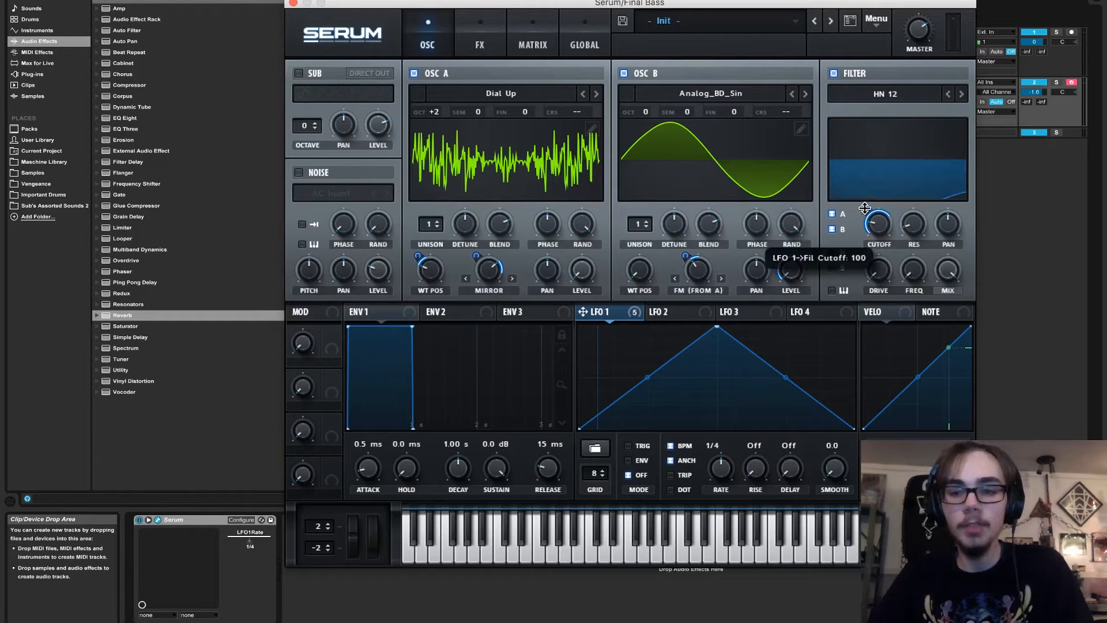
left_click_drag(863, 214, 870, 237)
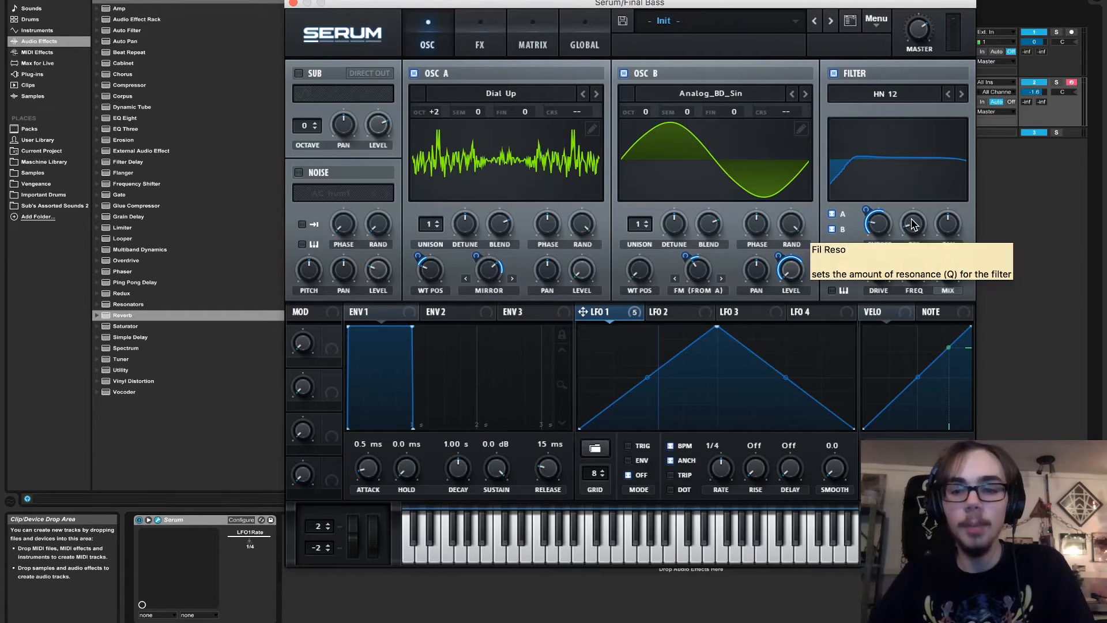
Step: Raise the filter resonance and modulate it with LFO 1 at a reduced depth
left_click_drag(911, 224, 920, 179)
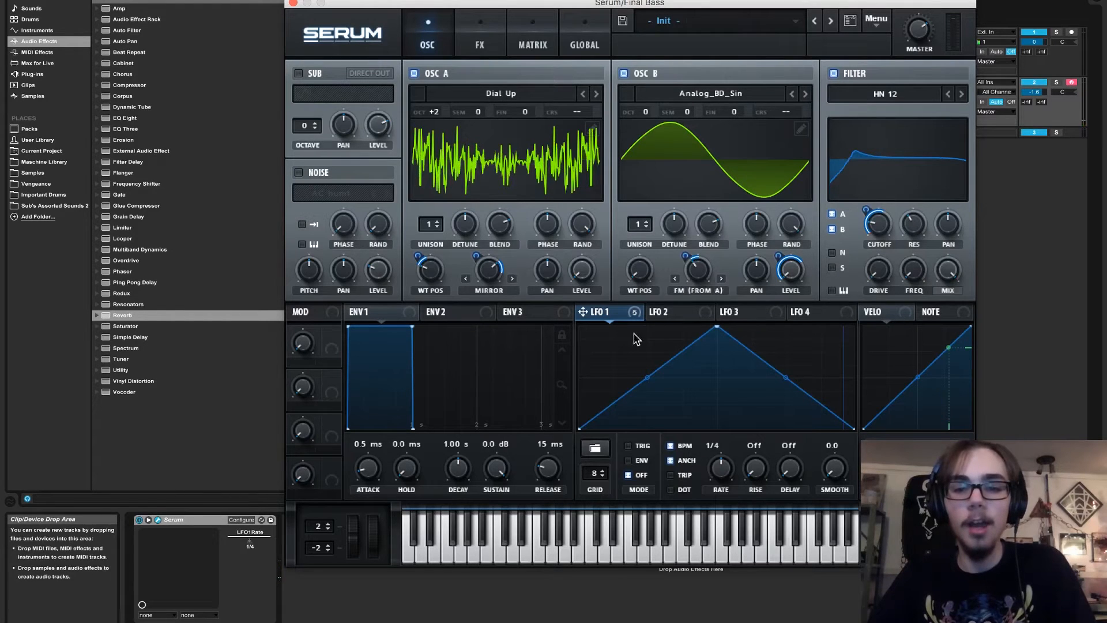
left_click_drag(584, 310, 918, 225)
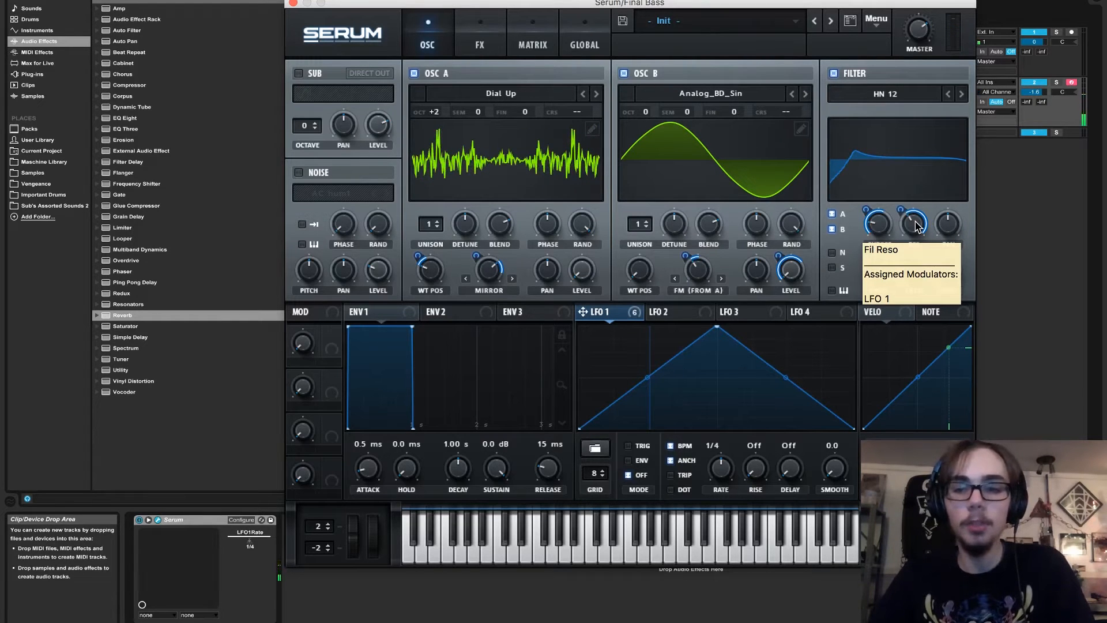
mouse_move(903, 213)
left_click_drag(903, 213, 894, 246)
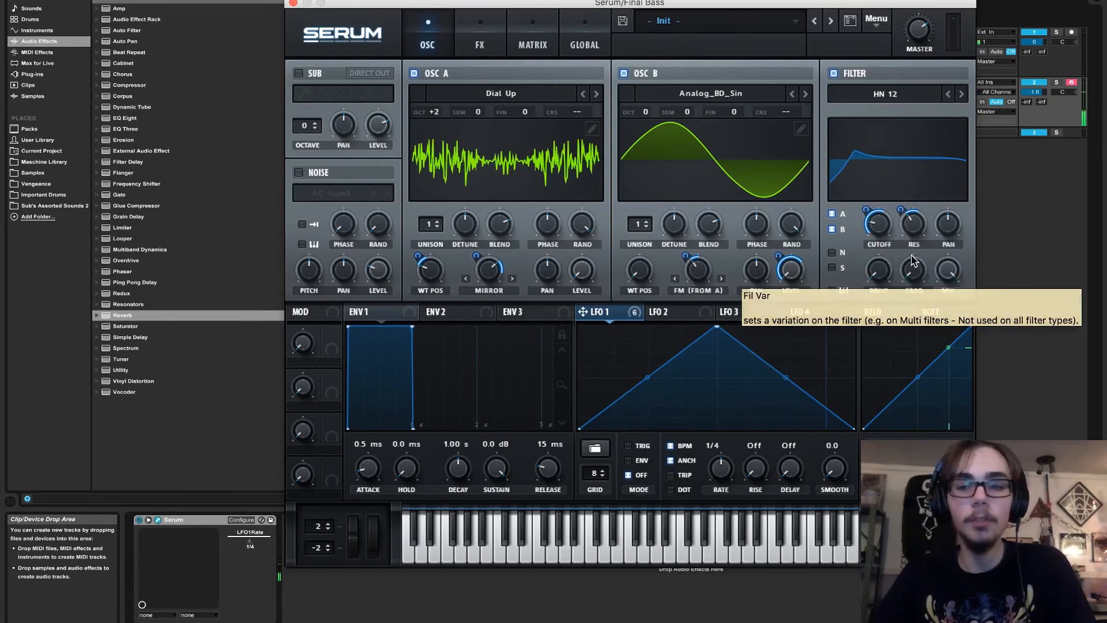
Step: Adjust the filter's Freq amount to bring in the notch, and modulate it with LFO 1 at a reduced depth
mouse_move(910, 277)
left_mouse_down()
mouse_move(923, 161)
mouse_move(918, 267)
left_mouse_up()
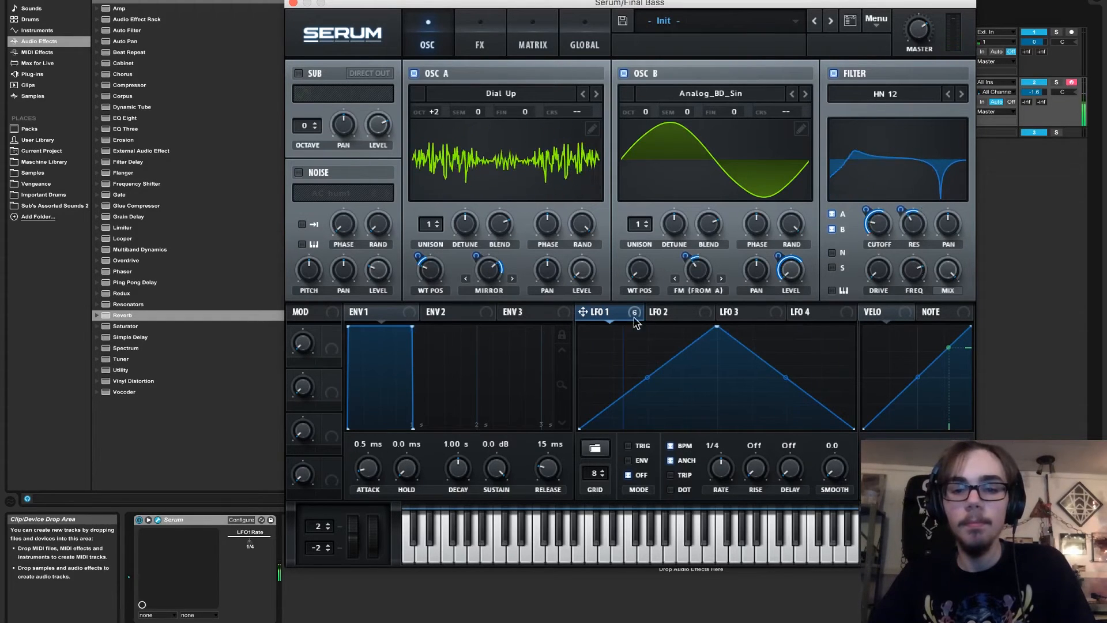
mouse_move(583, 312)
left_mouse_down()
mouse_move(923, 276)
mouse_move(917, 268)
left_mouse_up()
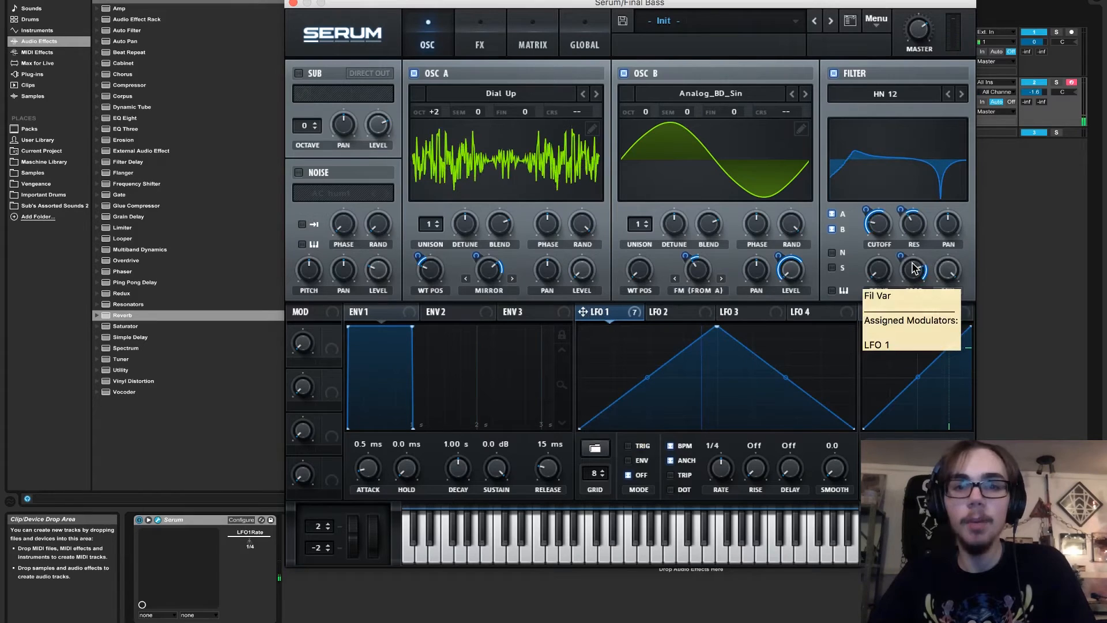
left_click_drag(905, 257, 906, 295)
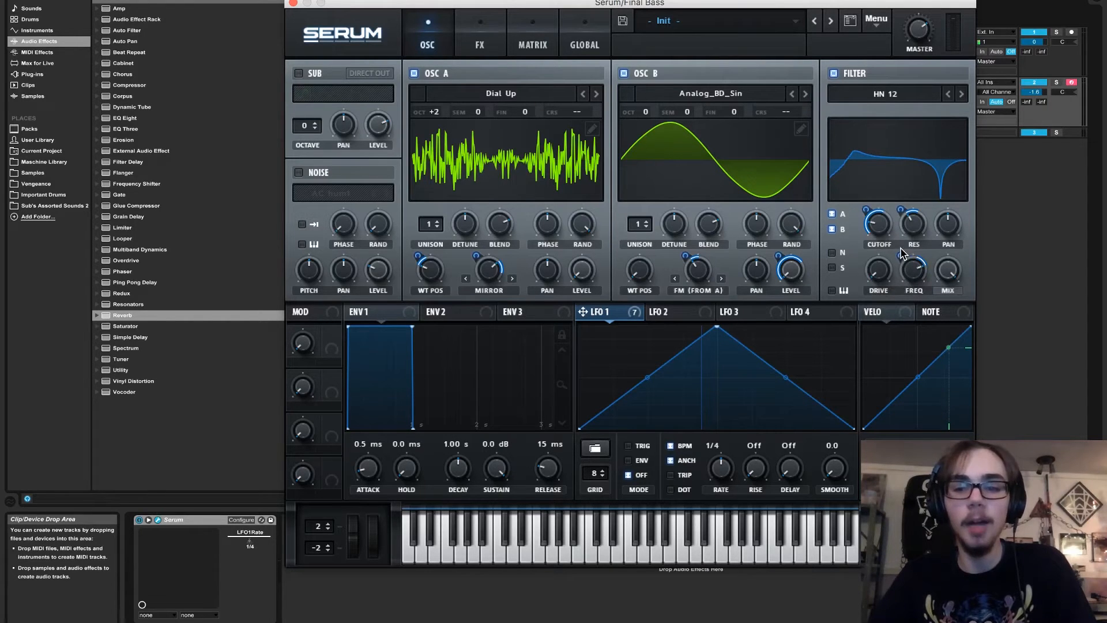
left_click_drag(903, 254, 897, 278)
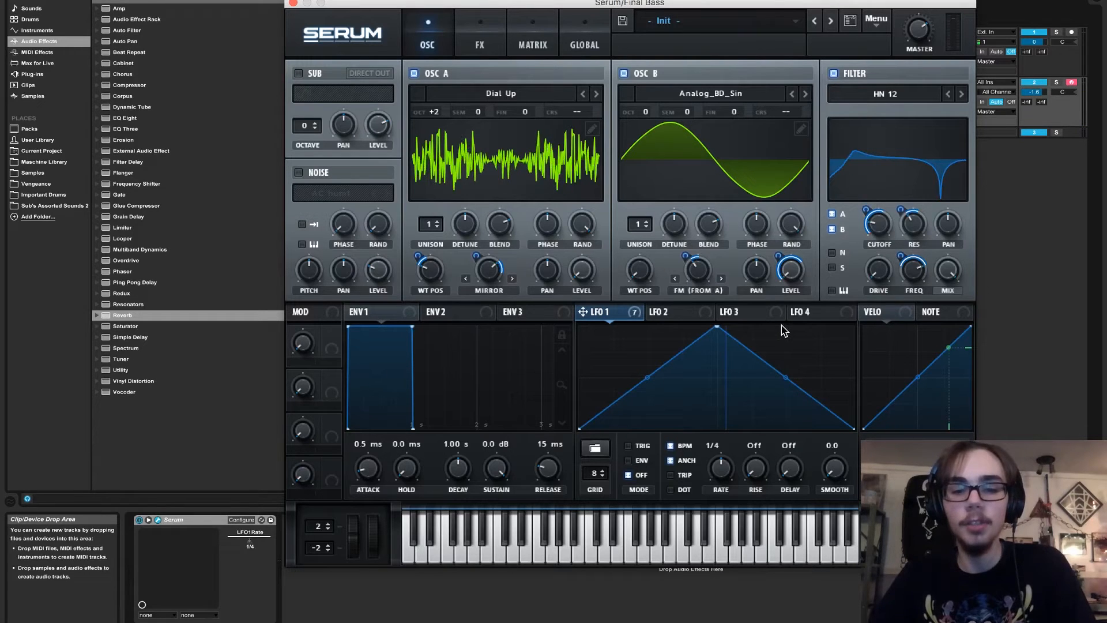
Step: Load the user LFO shape Dial Up into LFO 1 and set it to Trig mode with a 1/8 triplet rate
left_click(597, 449)
mouse_move(633, 531)
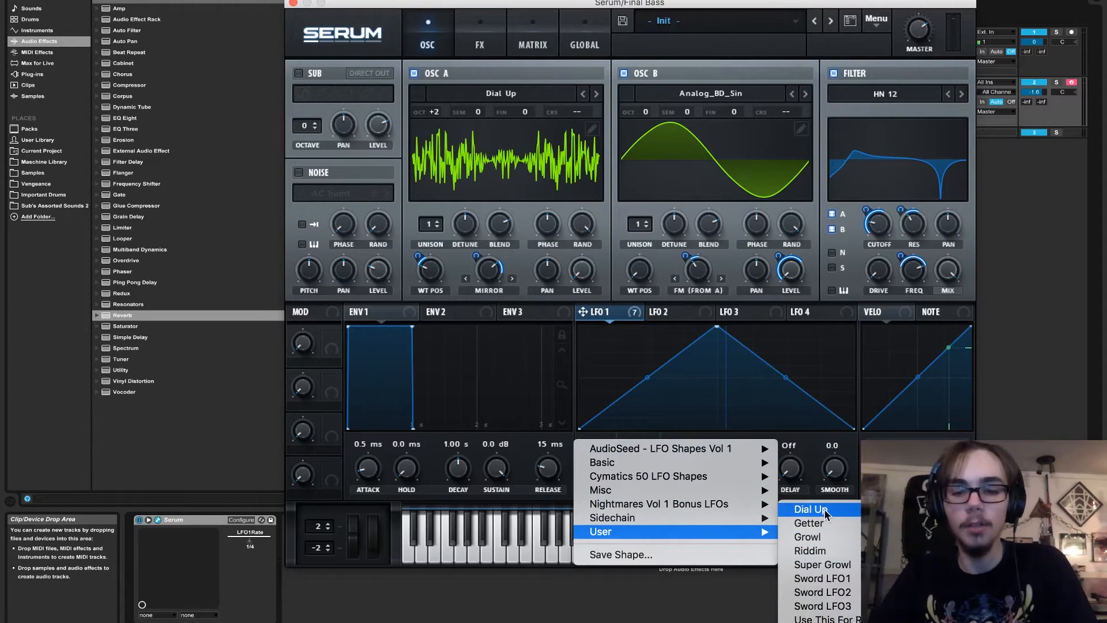
left_click(848, 508)
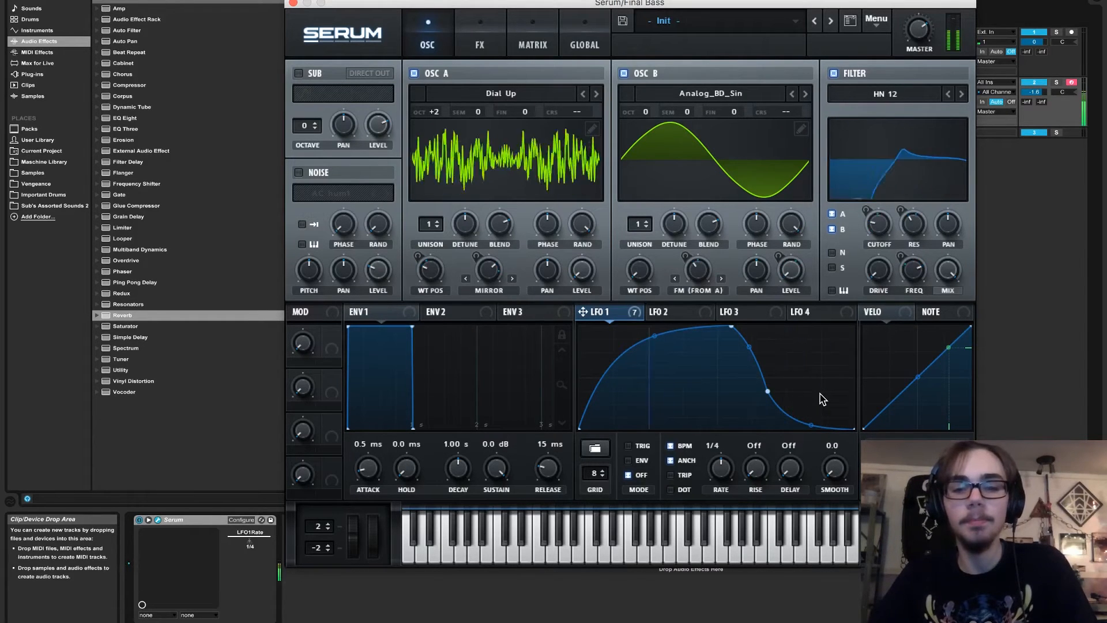
left_click(643, 446)
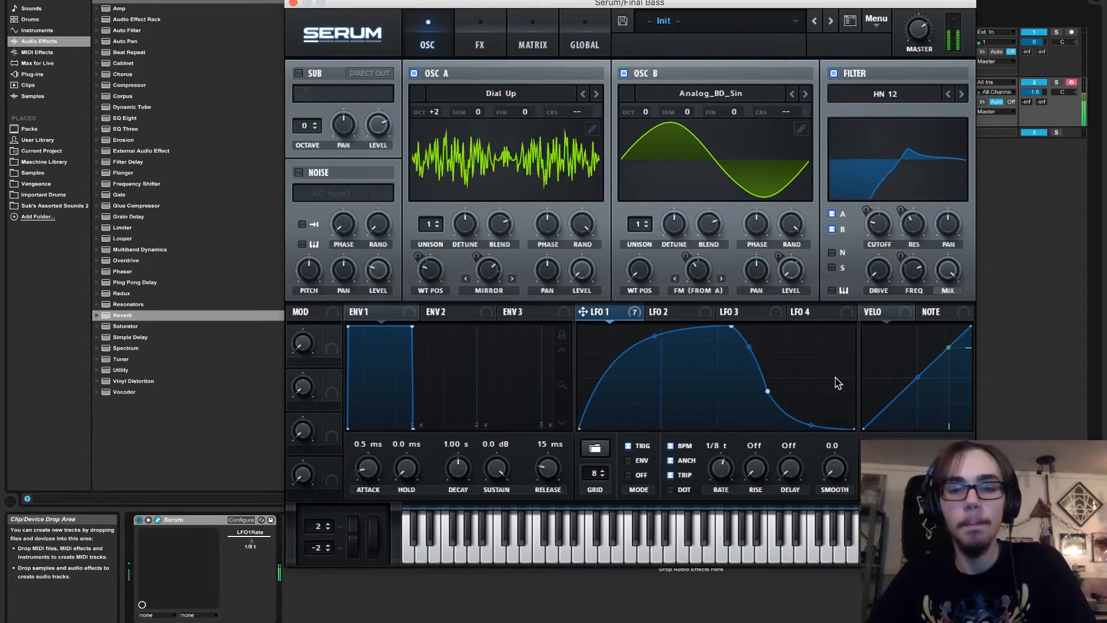
Step: Play the arrangement from the start and examine the LFO 1 rate automation over the first two bars of the Final Bass track
left_click_drag(436, 5, 570, 4)
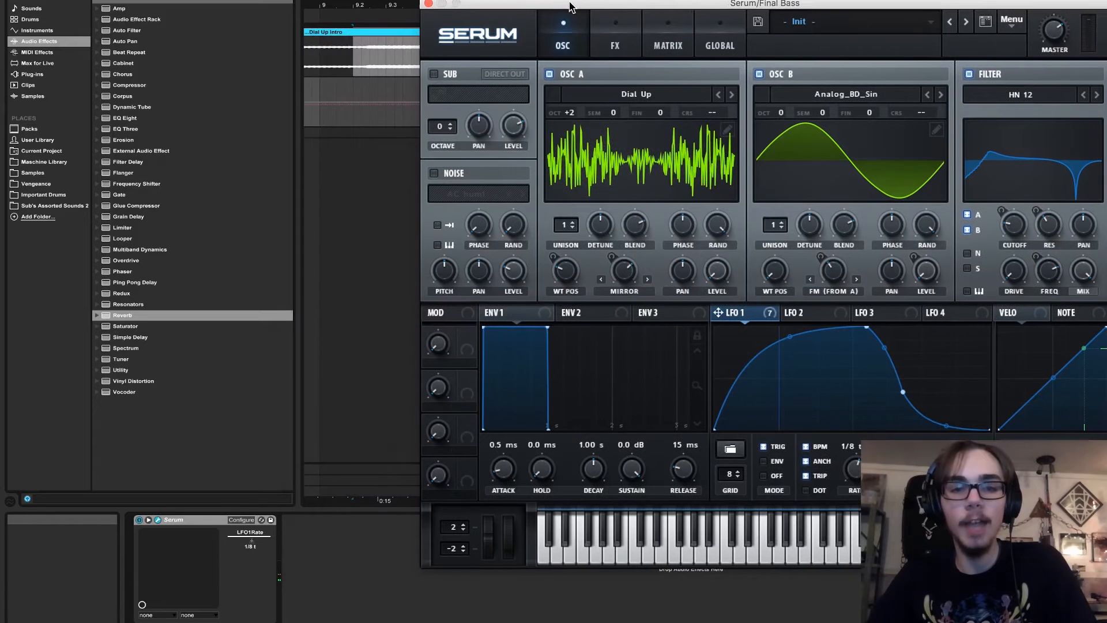
left_click_drag(360, 6, 921, 5)
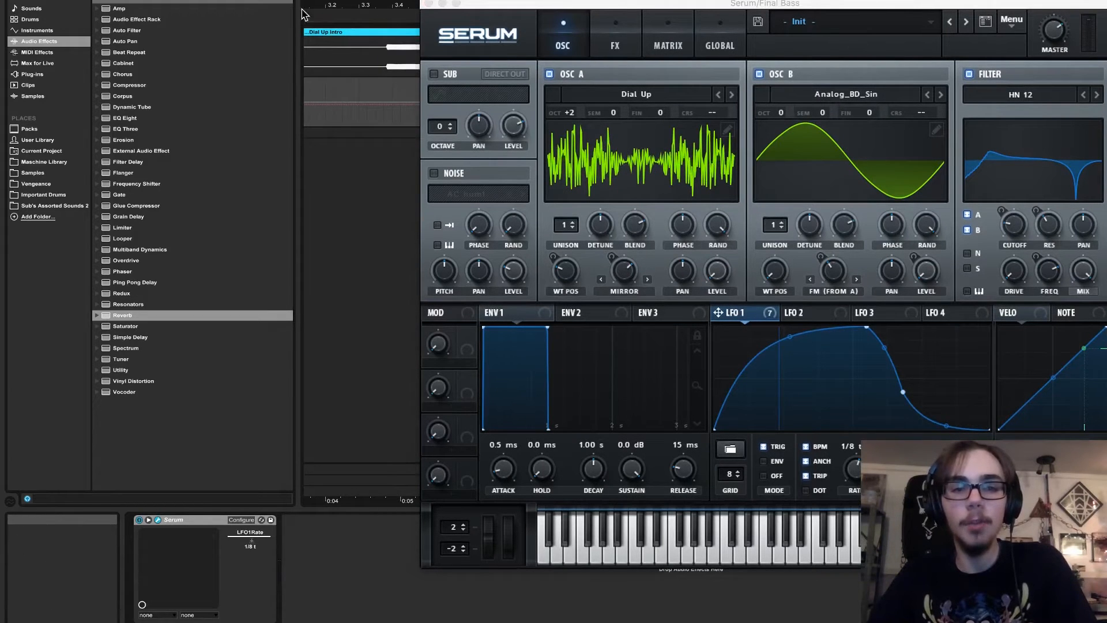
left_click_drag(317, 5, 582, 5)
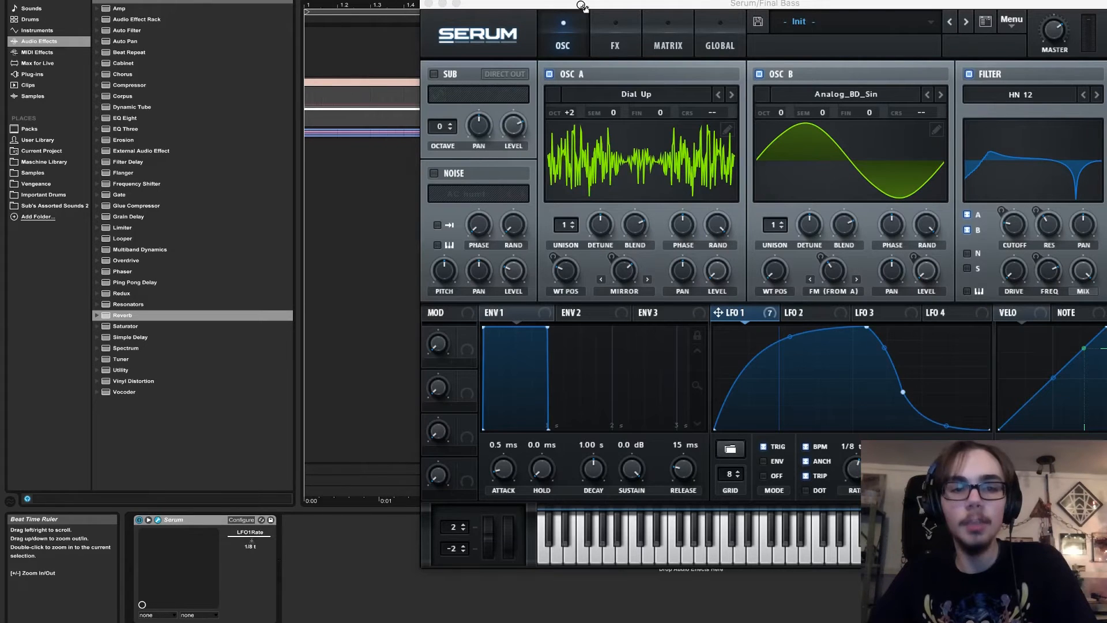
left_click_drag(480, 6, 688, 17)
key("space")
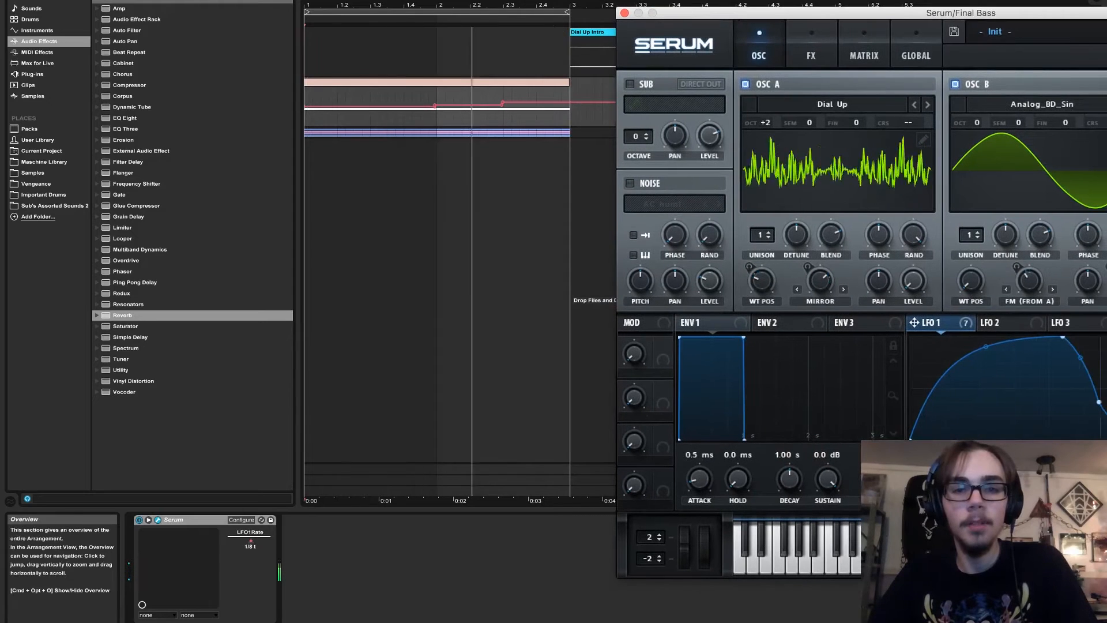
left_click(427, 1)
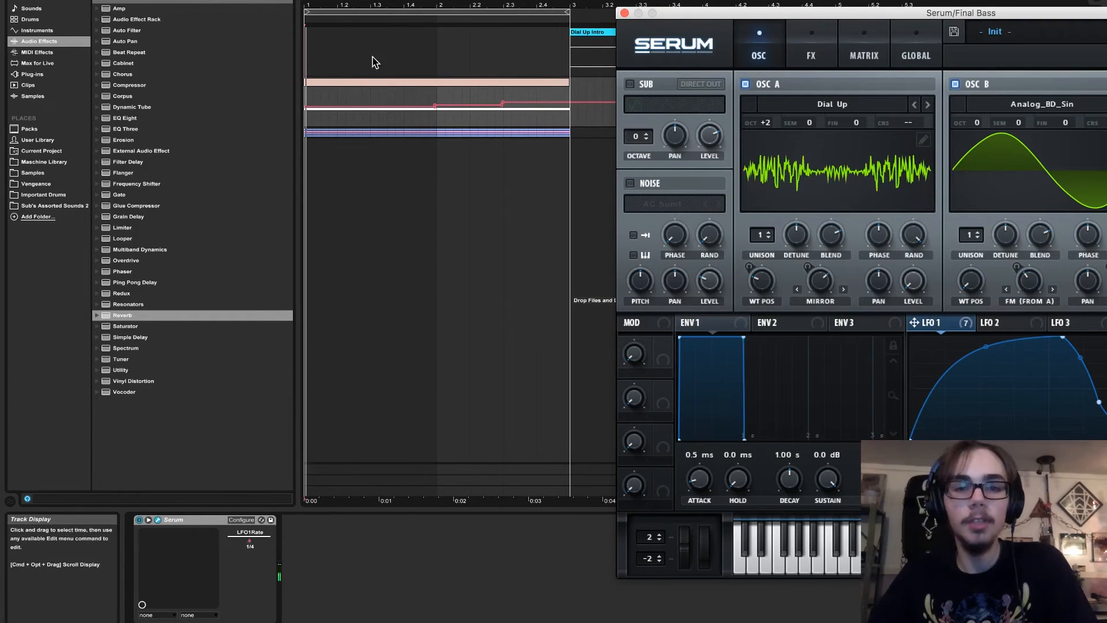
left_click_drag(437, 95, 306, 116)
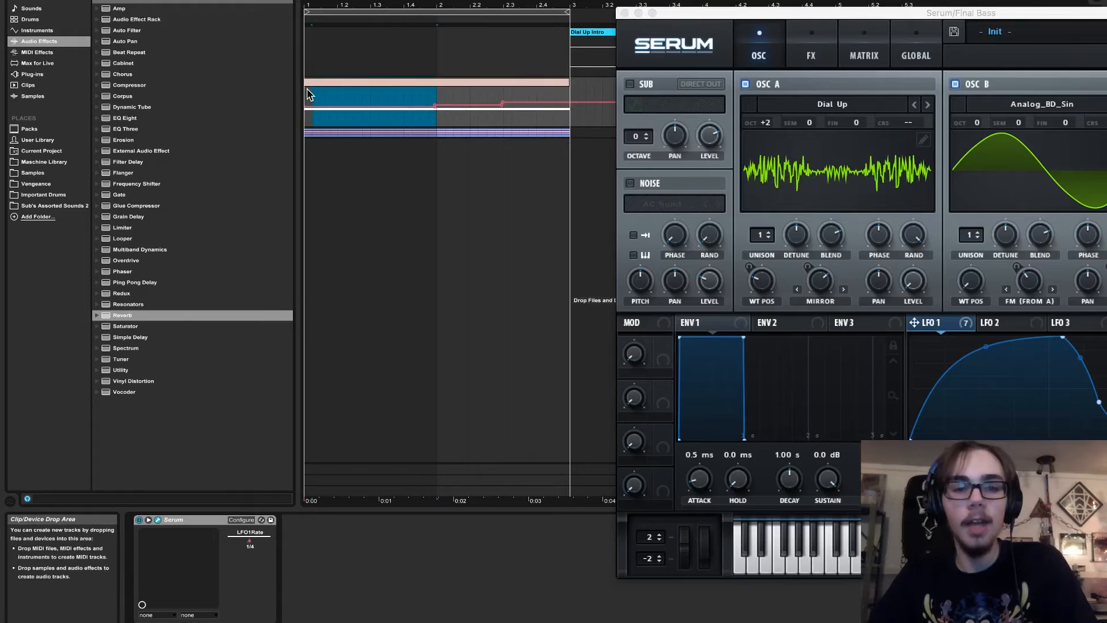
left_click_drag(440, 95, 574, 95)
left_click_drag(715, 8, 255, 1)
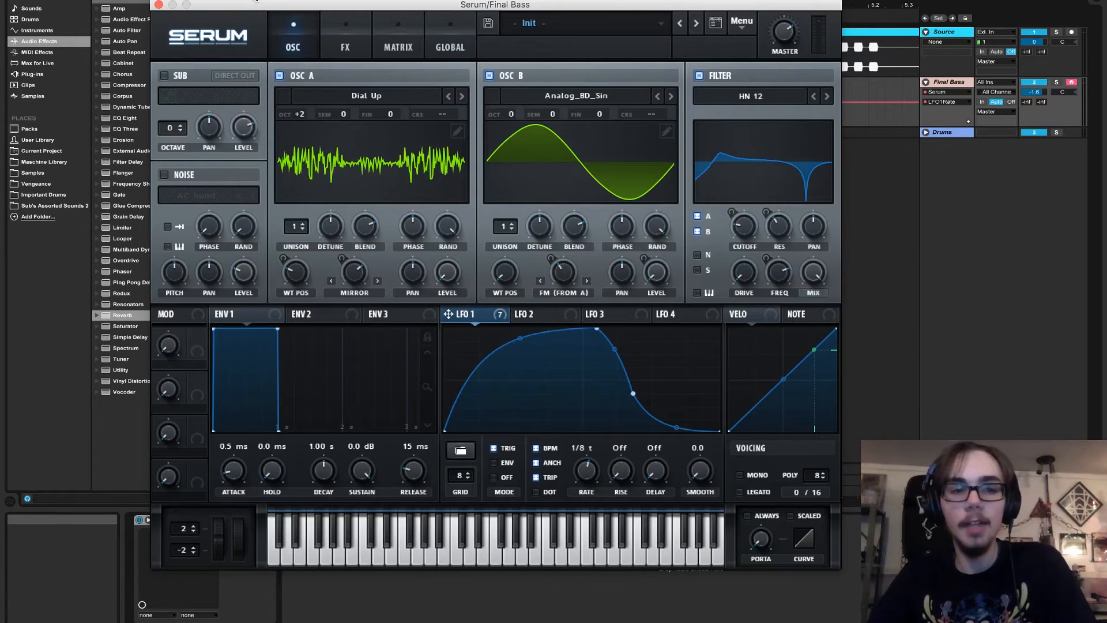
left_click_drag(256, 2, 365, 3)
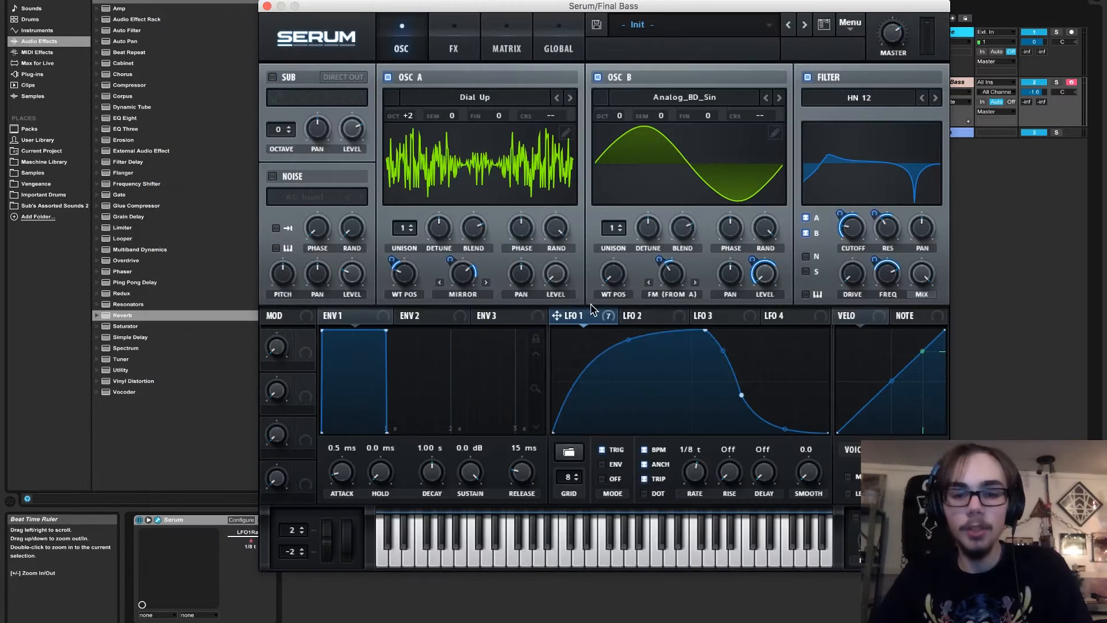
Step: Set LFO 2's rate to 1/2 and turn on Mono and Legato in the voicing settings
left_click(655, 319)
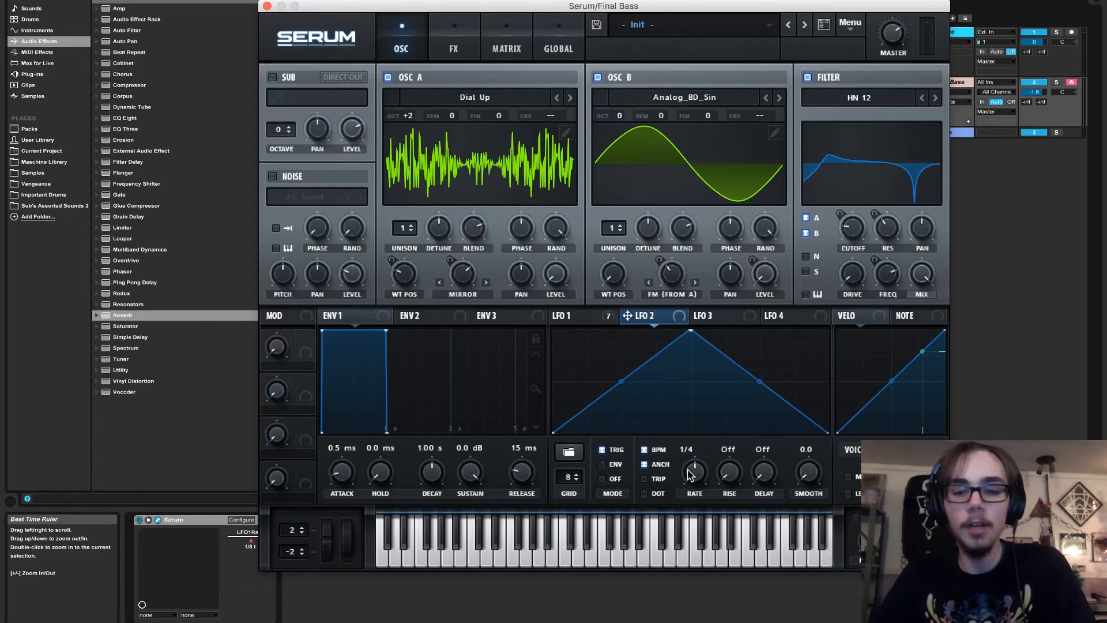
scroll(693, 470, "up", 1)
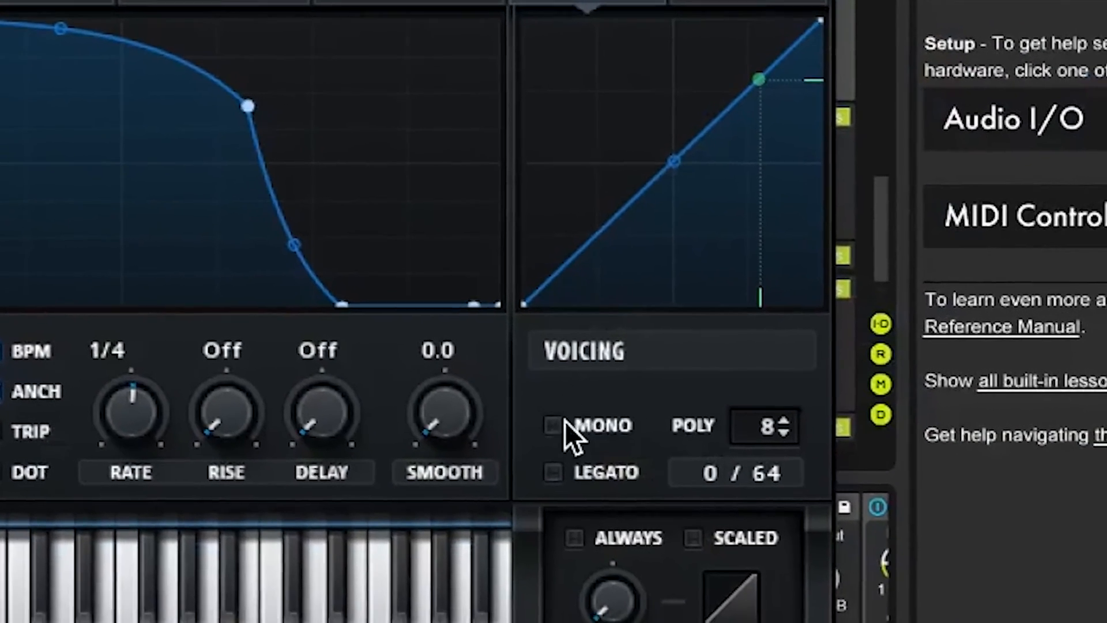
left_click(559, 425)
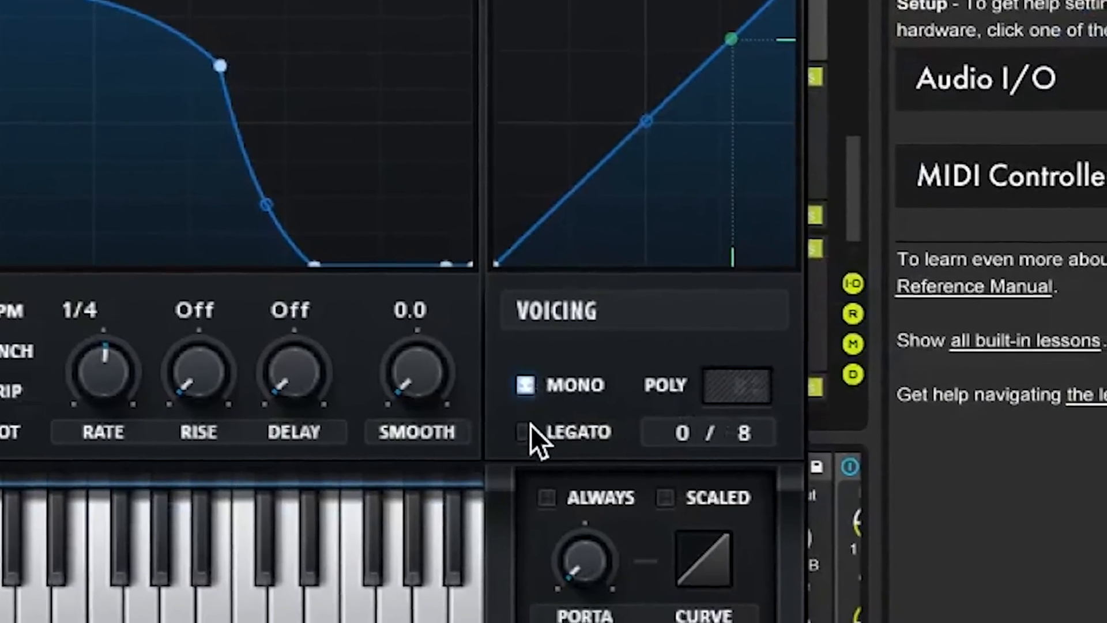
left_click(555, 470)
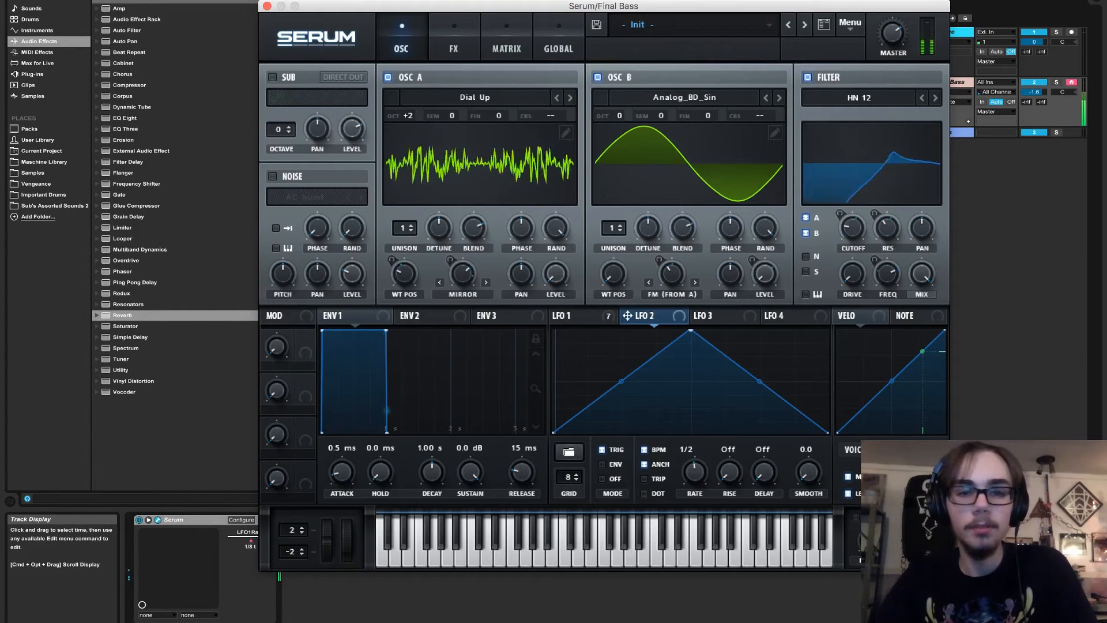
Step: Enable the Distortion effect and place it first in the effects chain, ahead of Hyper/Dimension
left_click(447, 35)
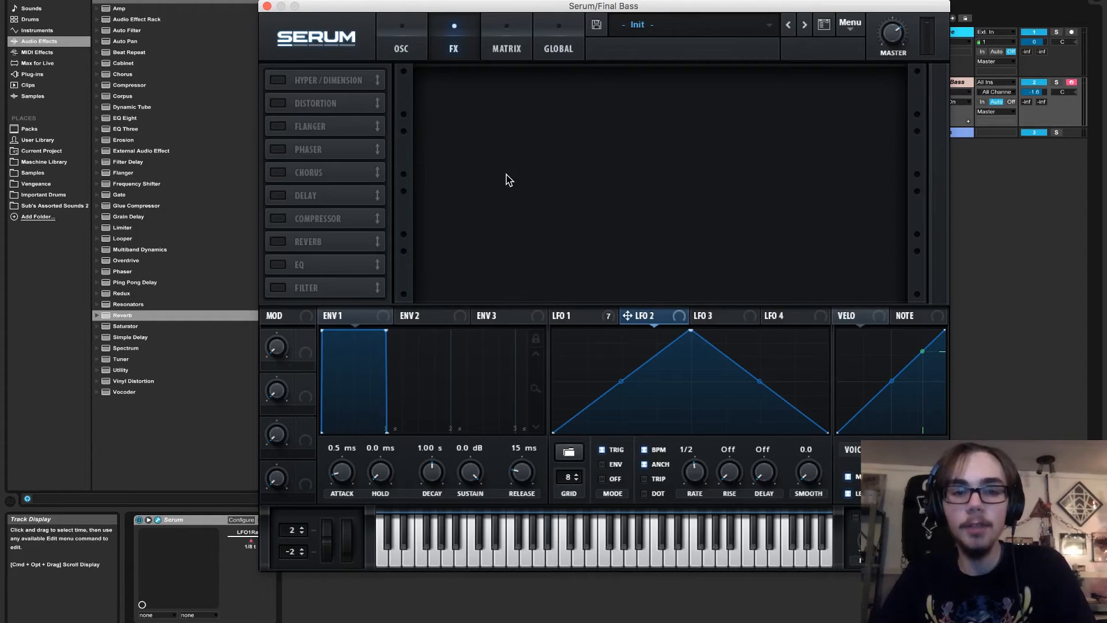
left_click(280, 105)
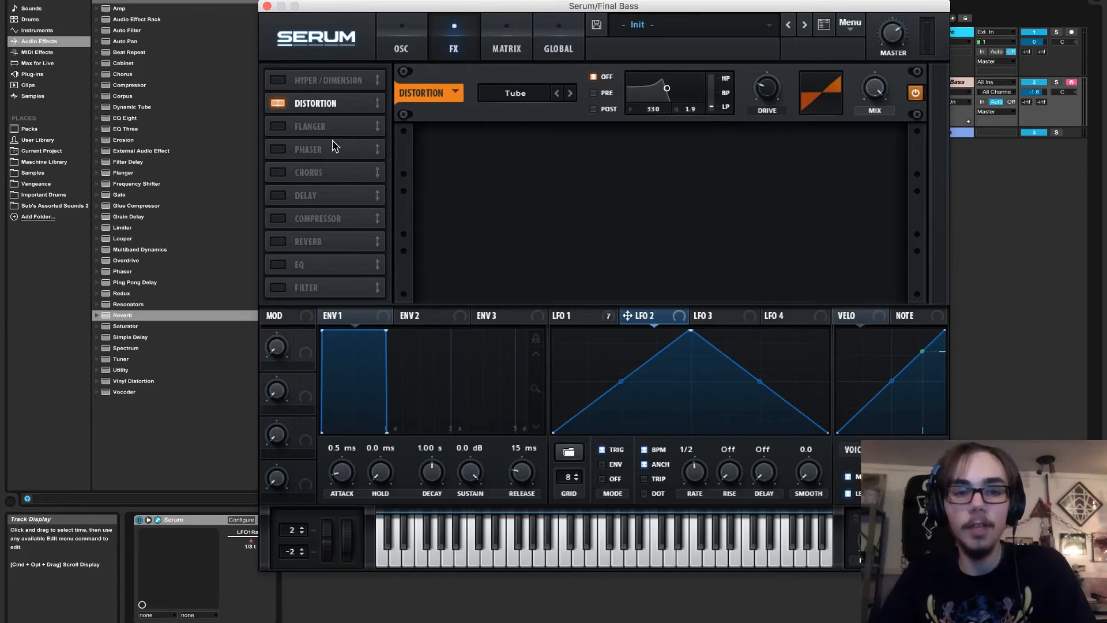
left_click_drag(325, 106, 326, 82)
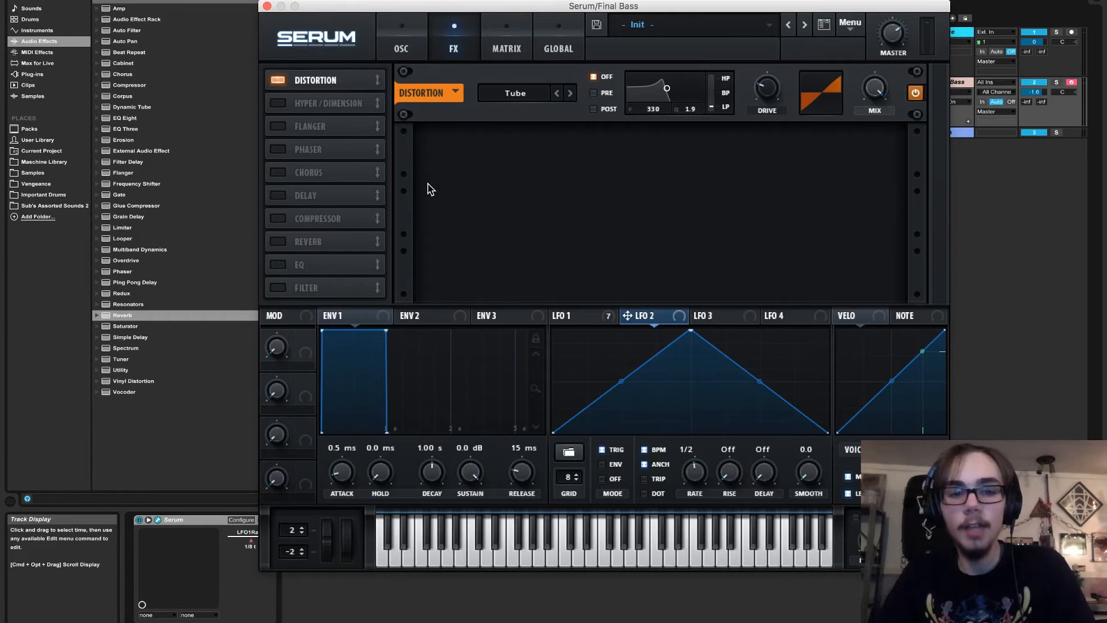
Step: Try Hyper/Dimension both before and after the distortion in the effects chain, and switch it off again
left_click(278, 105)
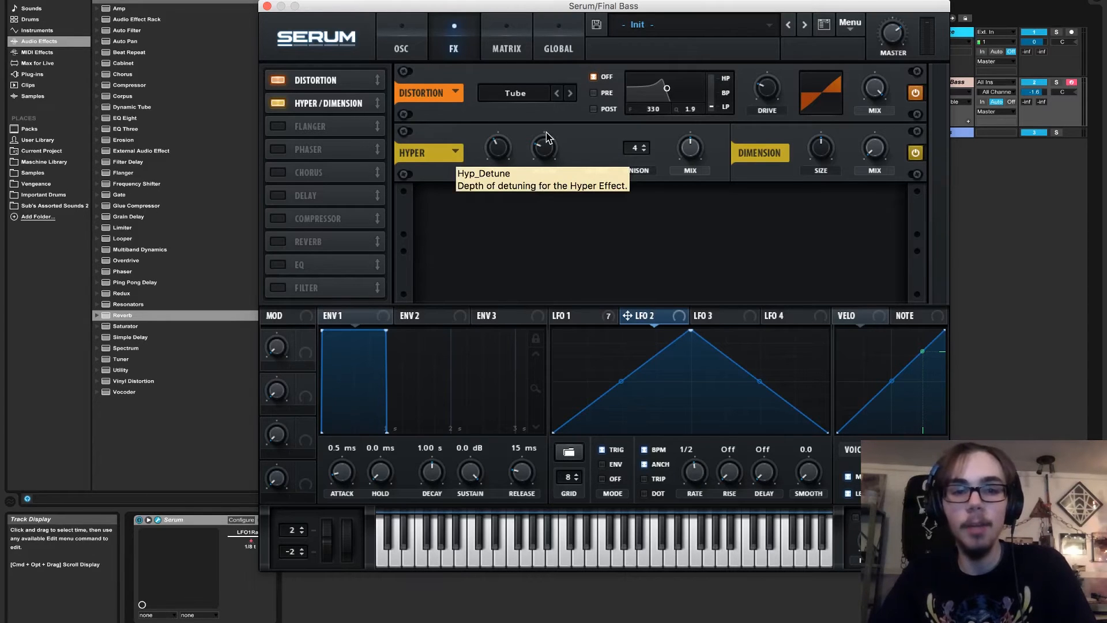
left_click_drag(358, 105, 368, 84)
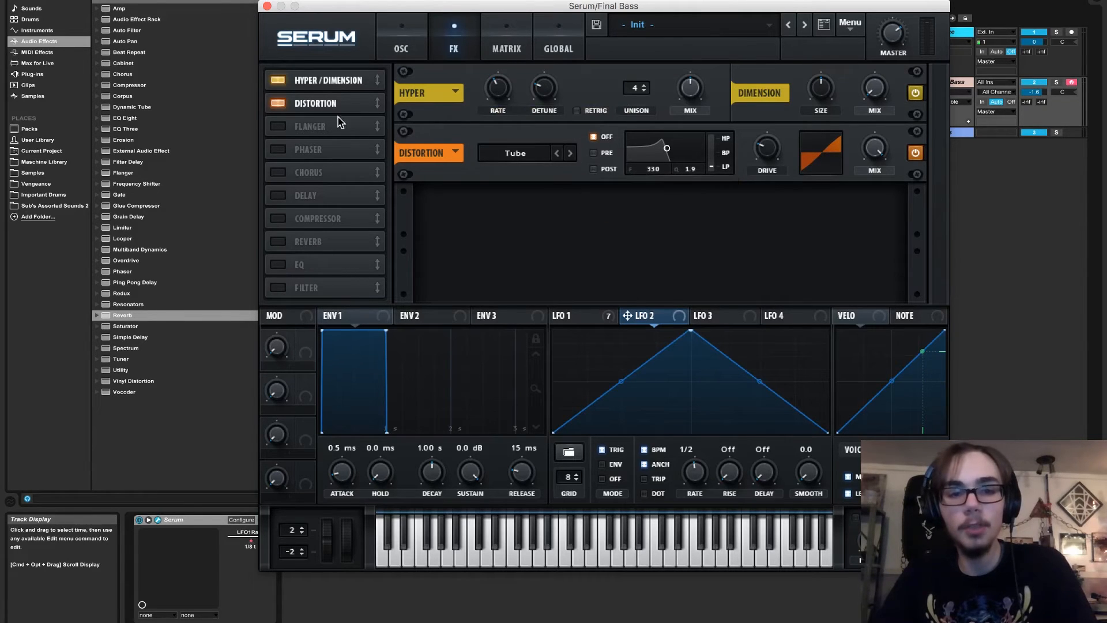
left_click_drag(334, 104, 336, 81)
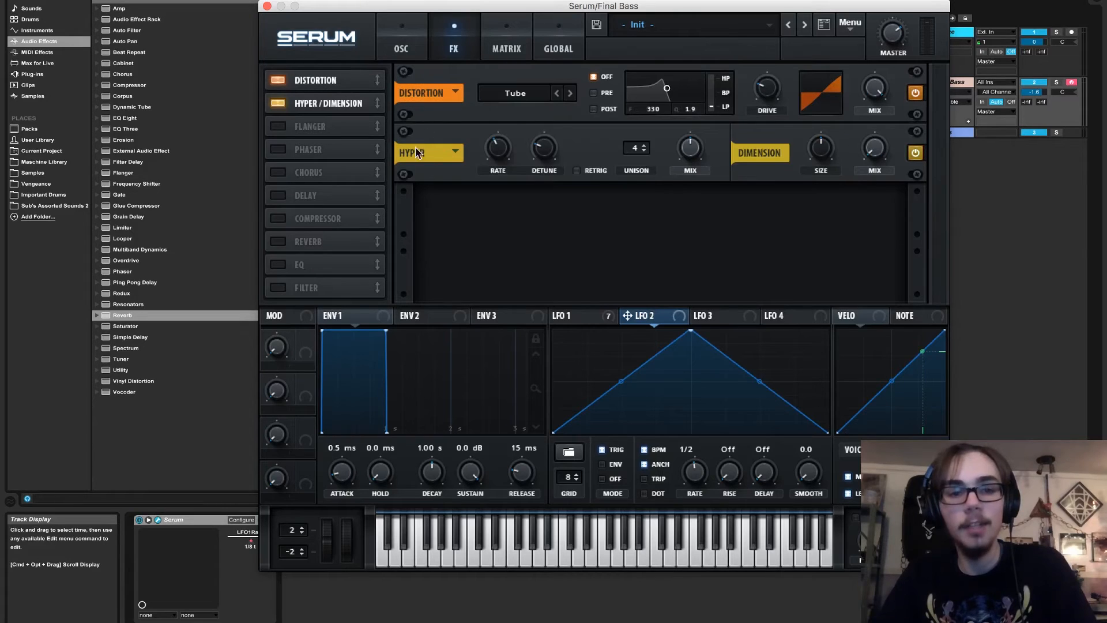
mouse_move(333, 85)
left_mouse_down()
mouse_move(336, 288)
mouse_move(335, 81)
left_mouse_up()
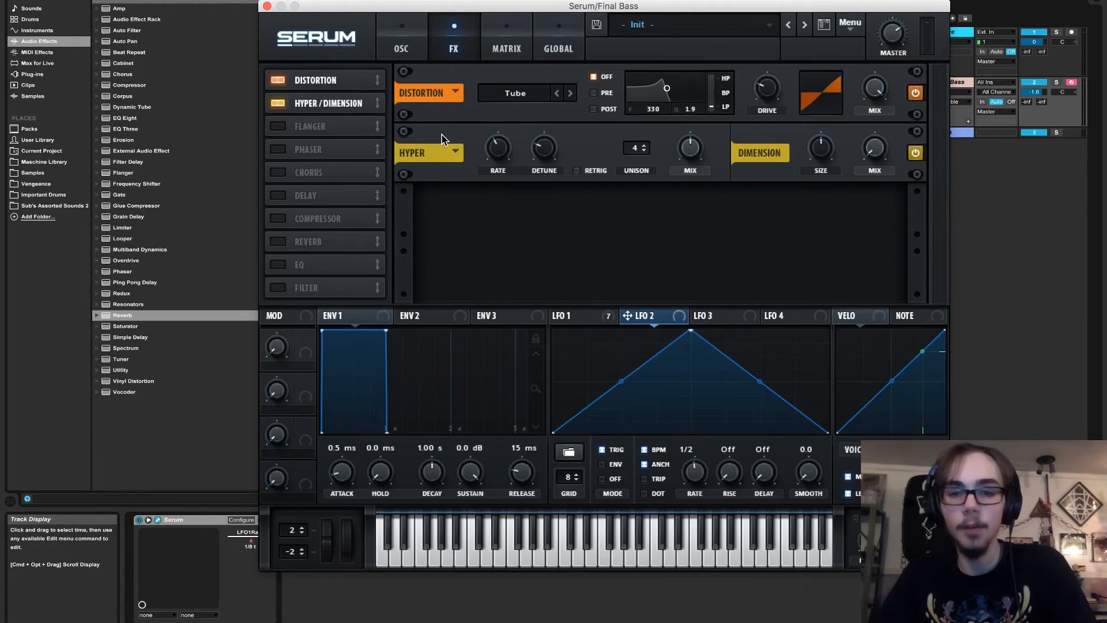
left_click(278, 103)
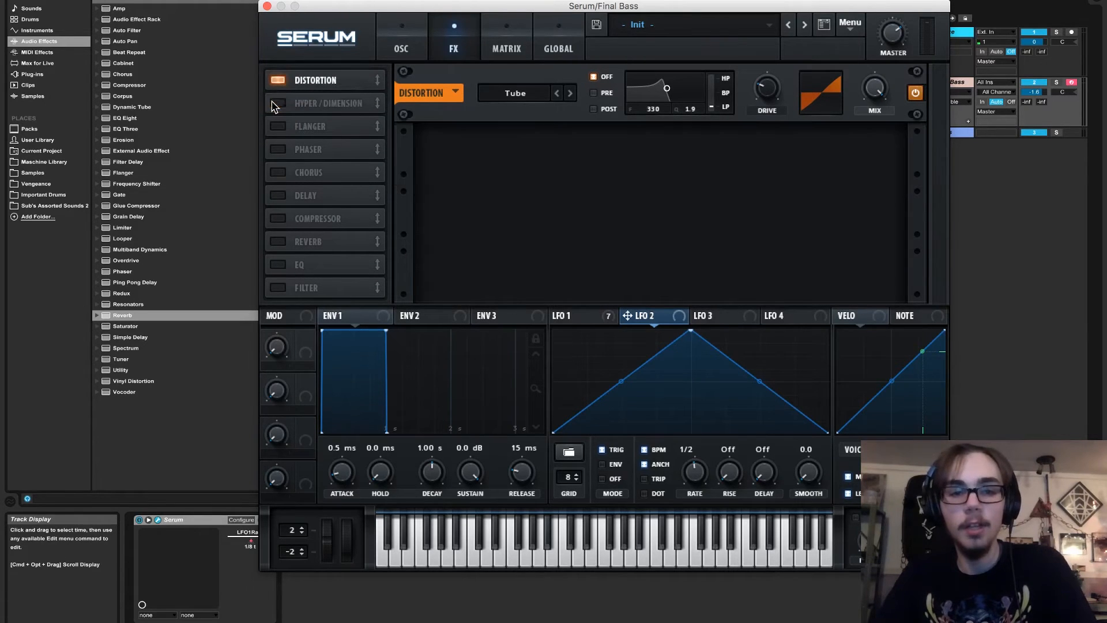
Step: Set the distortion type to HardClip, raise its drive, and bring LFO 1 back into view
left_click(513, 94)
left_click(542, 139)
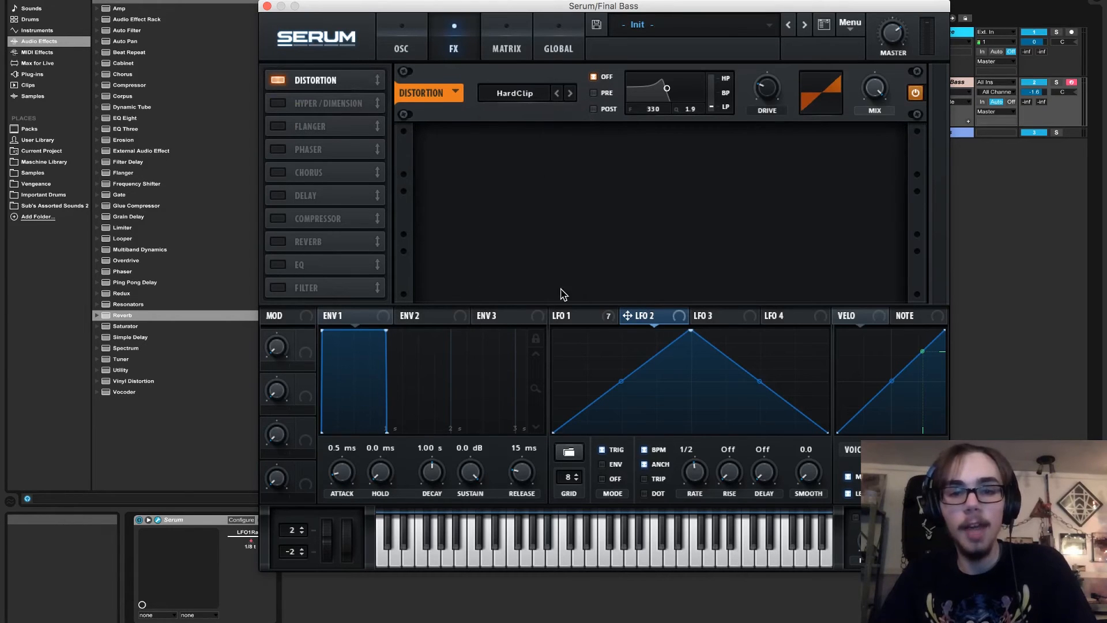
left_click(574, 314)
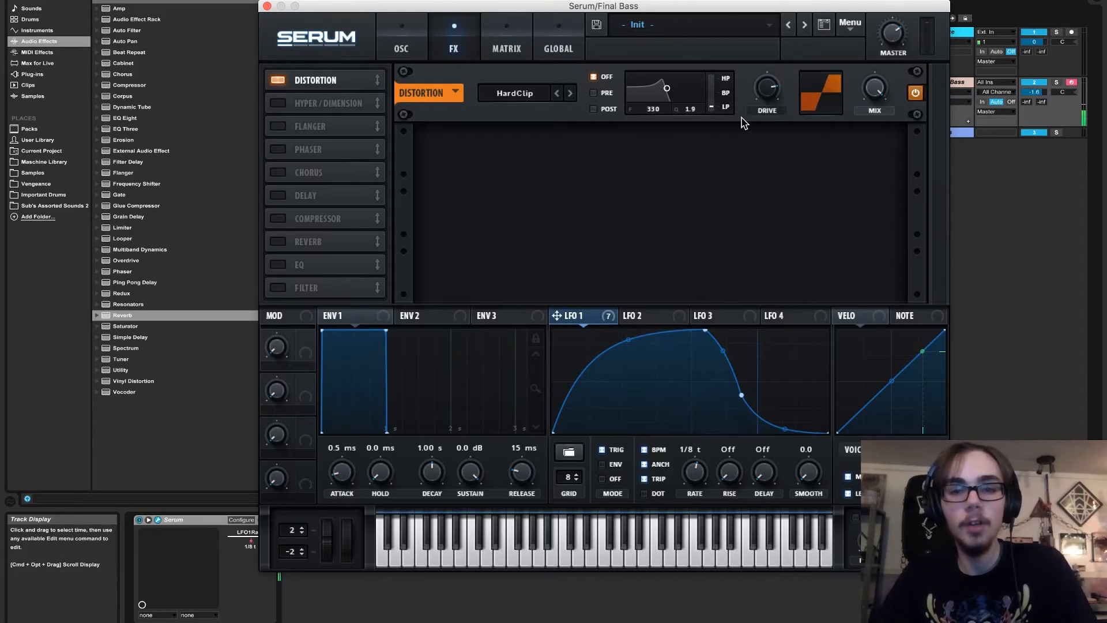
Step: Enable Hyper/Dimension after the distortion, raising the Dimension mix and lowering its size
left_click(280, 104)
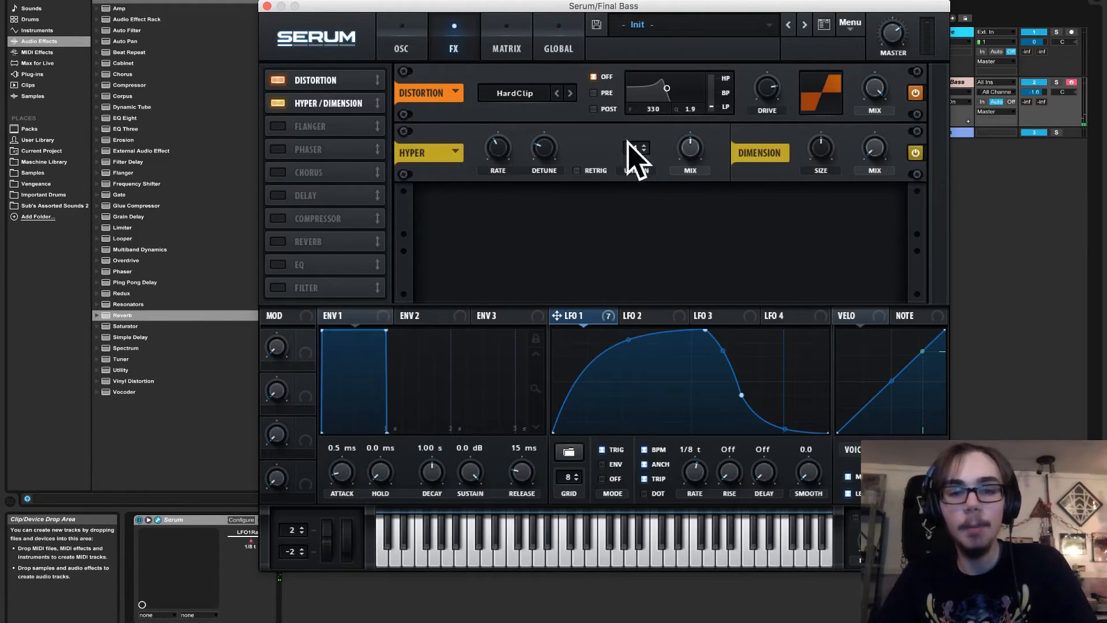
mouse_move(684, 148)
mouse_move(699, 157)
left_mouse_down()
mouse_move(698, 105)
mouse_move(692, 152)
left_mouse_up()
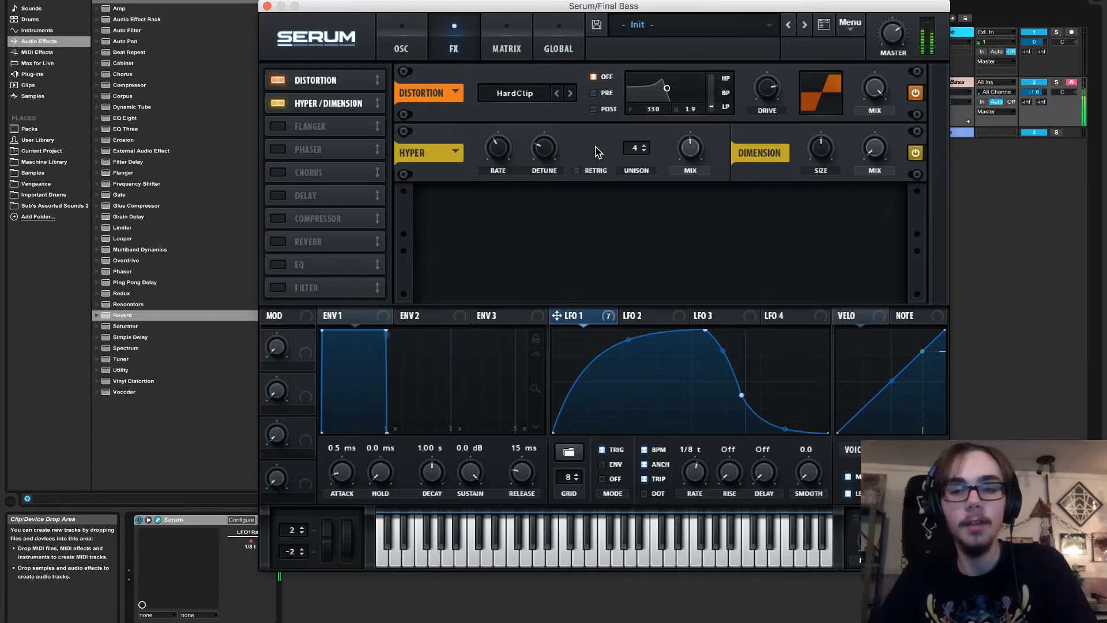
left_click_drag(872, 147, 878, 90)
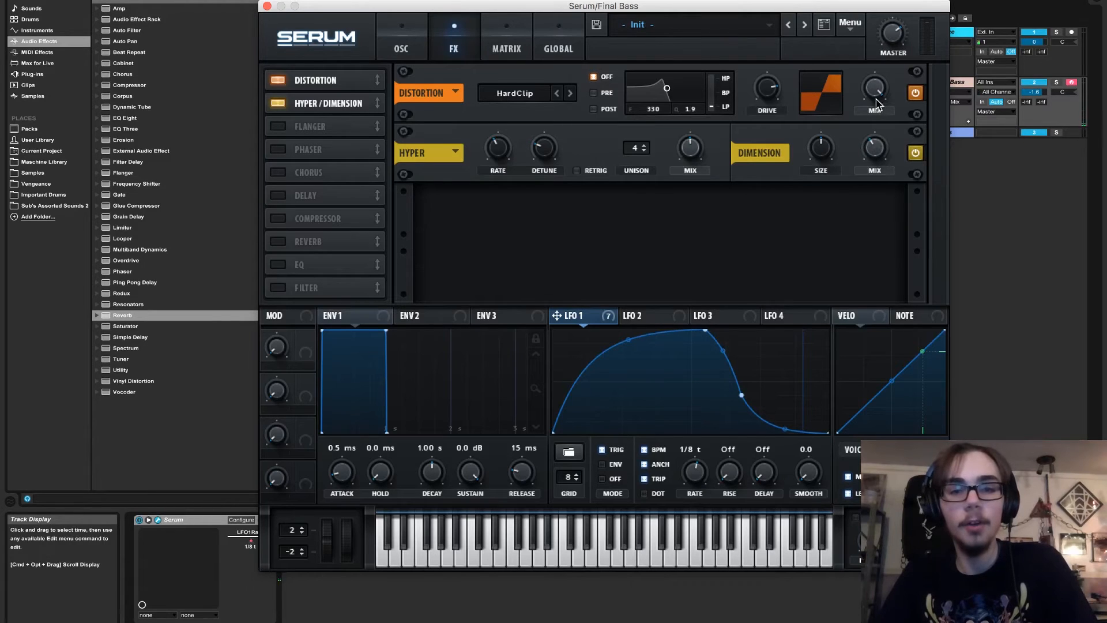
left_click_drag(831, 154, 821, 216)
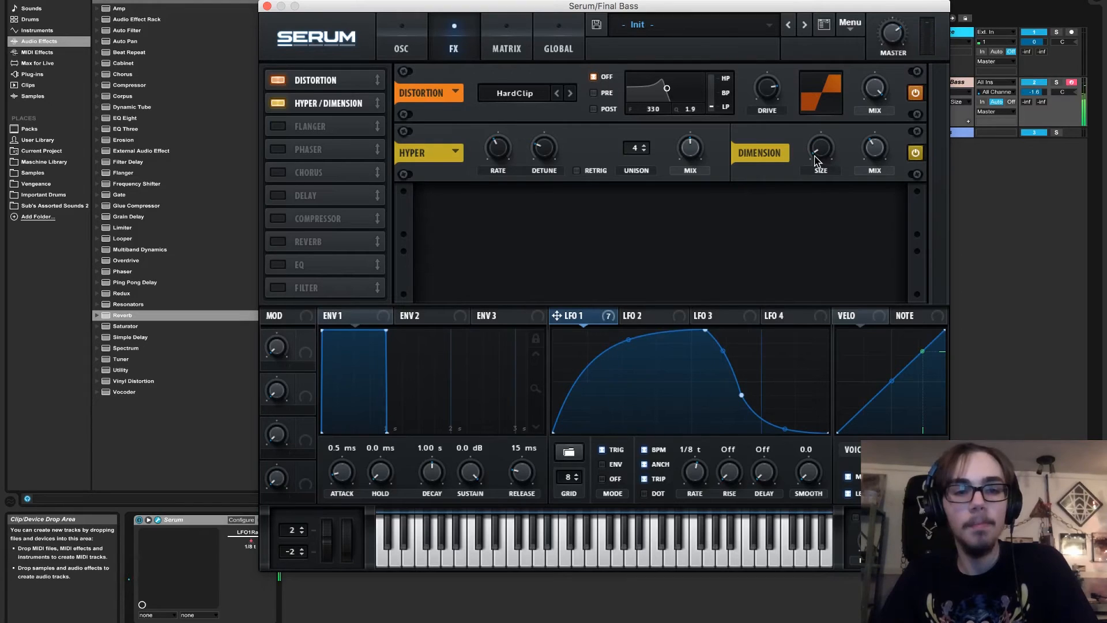
Step: Add the Filter effect directly after Hyper/Dimension, set its type to Cmb H6-, and raise its resonance
left_click(303, 288)
left_click_drag(301, 291, 312, 131)
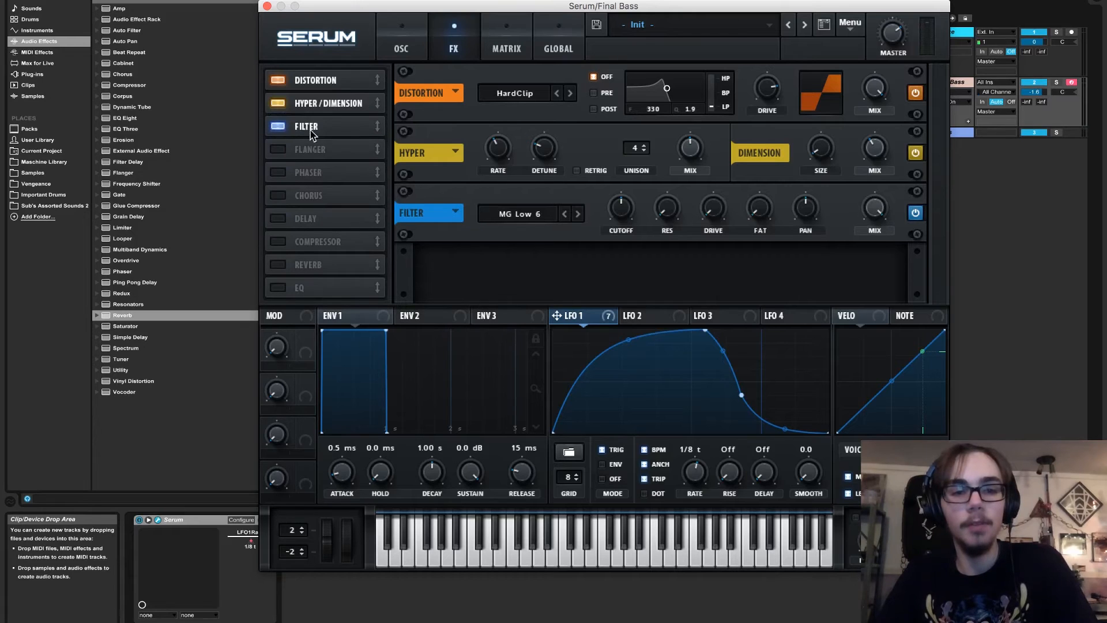
left_click(500, 215)
mouse_move(519, 259)
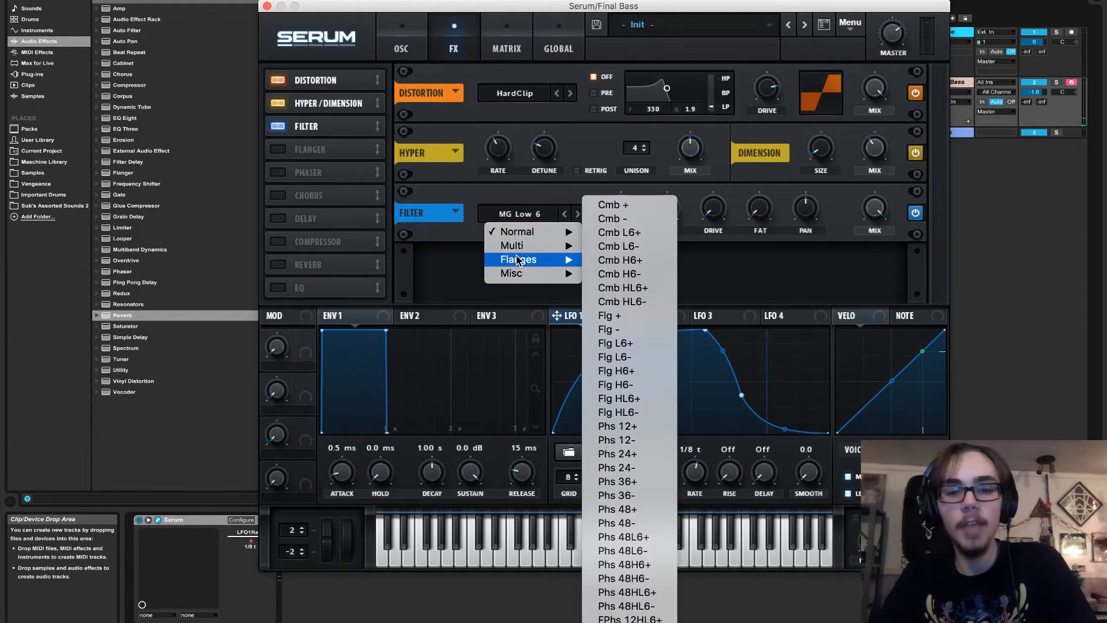
left_click(646, 275)
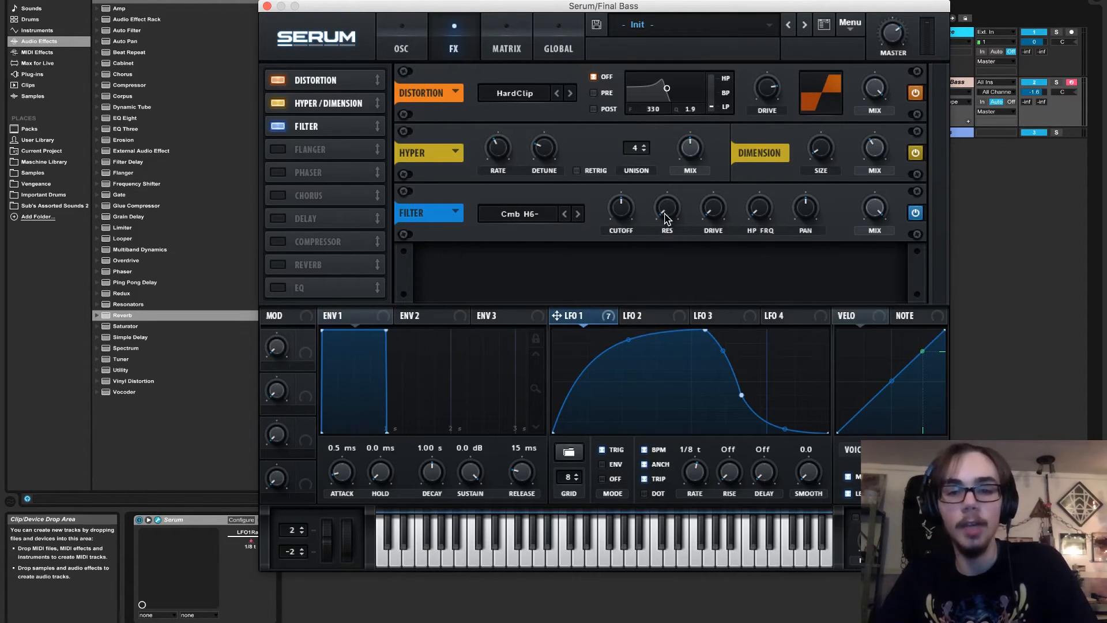
left_click_drag(667, 209, 688, 94)
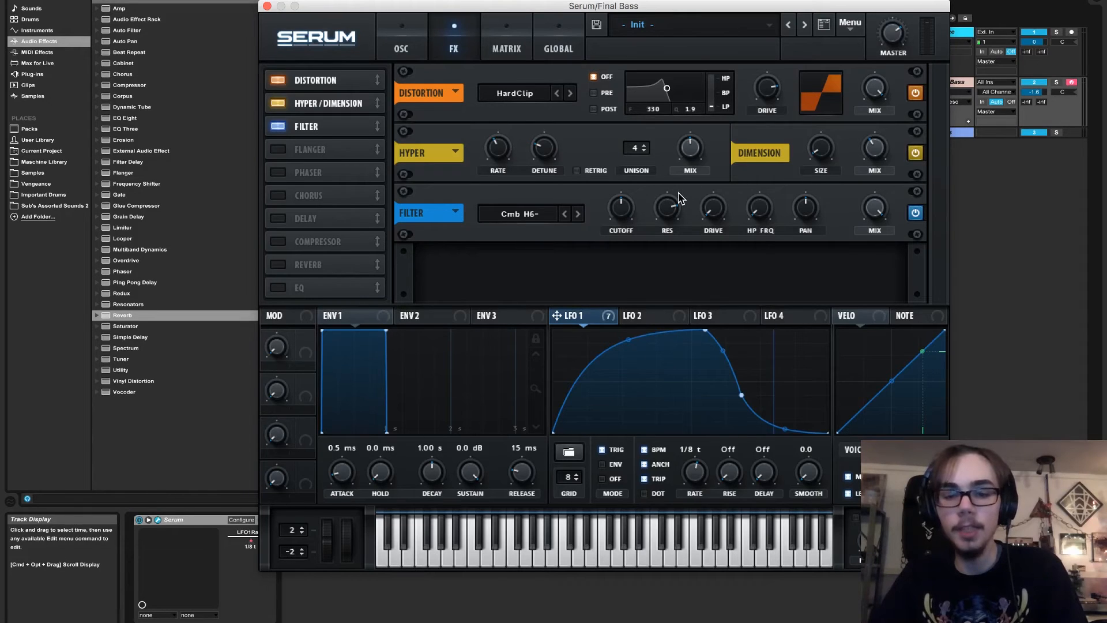
mouse_move(669, 202)
left_mouse_down()
mouse_move(667, 188)
mouse_move(666, 214)
left_mouse_up()
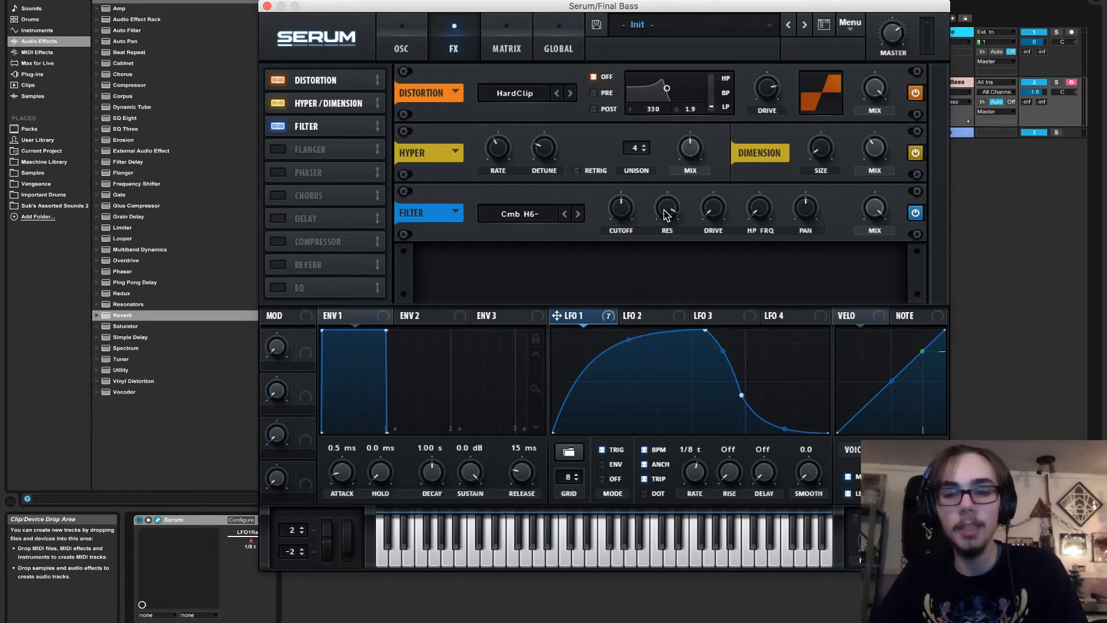
Step: Modulate the effects filter's mix with Env 1 from a fully lowered base, and reduce the filter's resonance to about 62%
left_click_drag(881, 209, 872, 415)
left_click(345, 317)
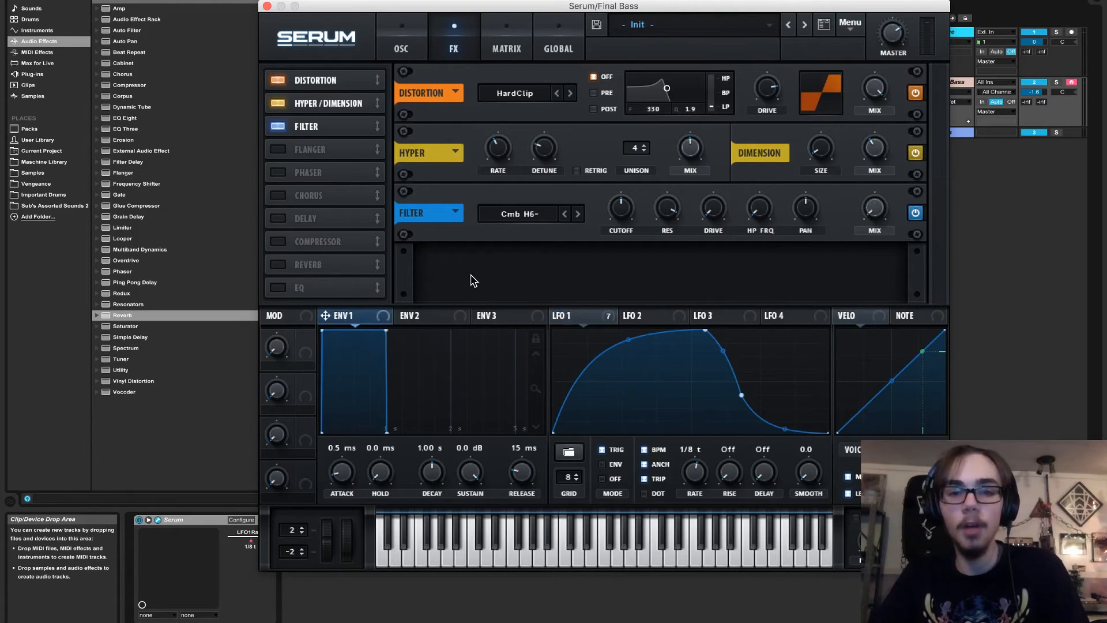
left_click_drag(326, 317, 875, 211)
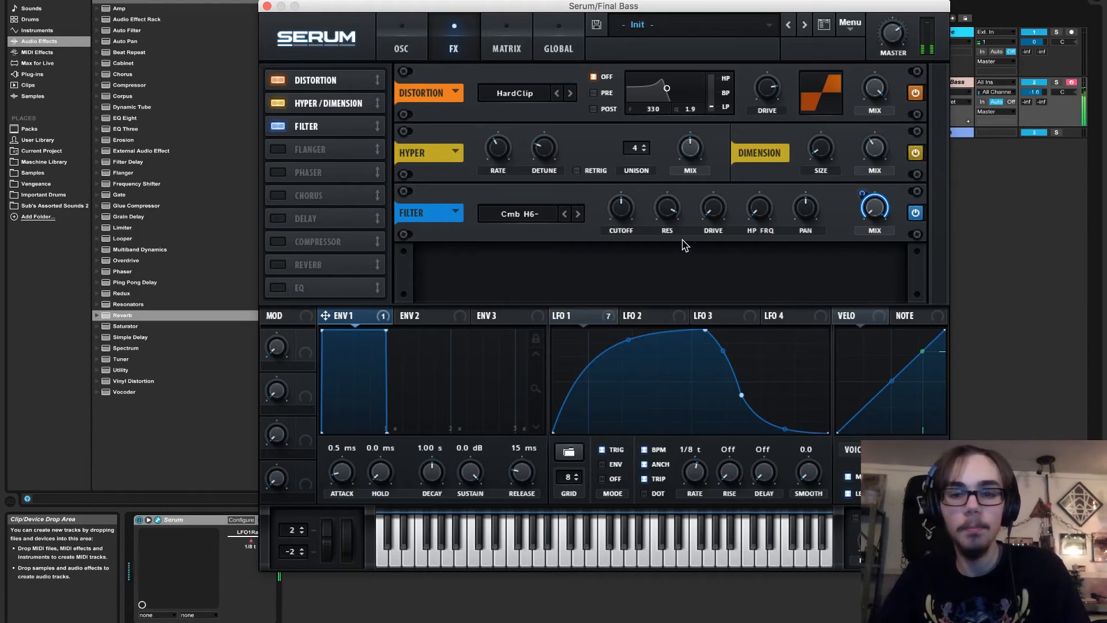
left_click_drag(662, 218, 662, 253)
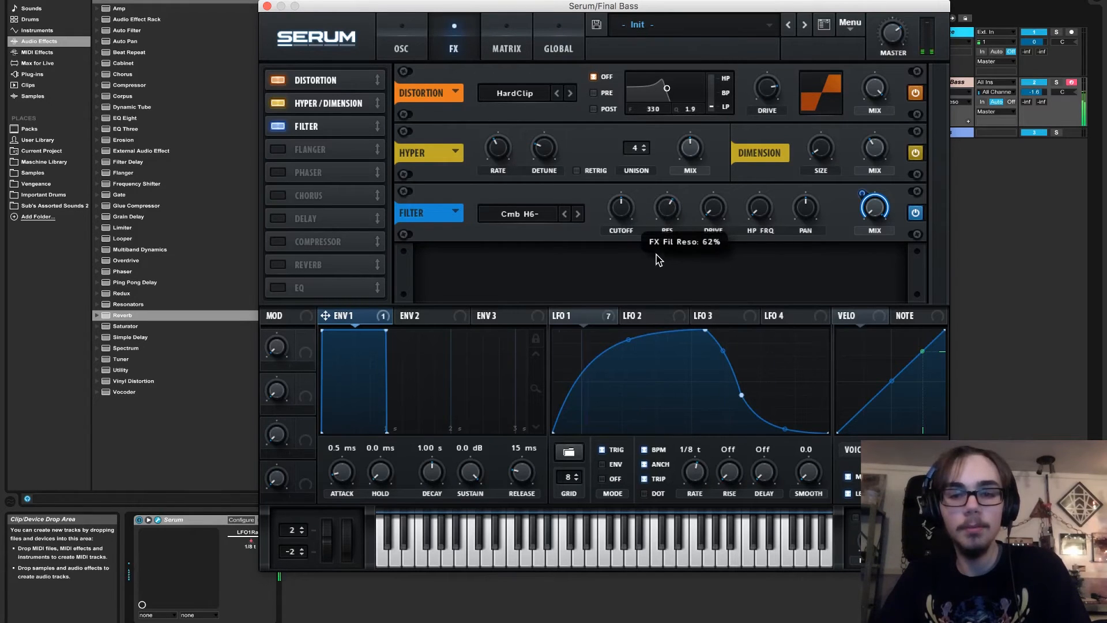
left_click_drag(658, 260, 655, 259)
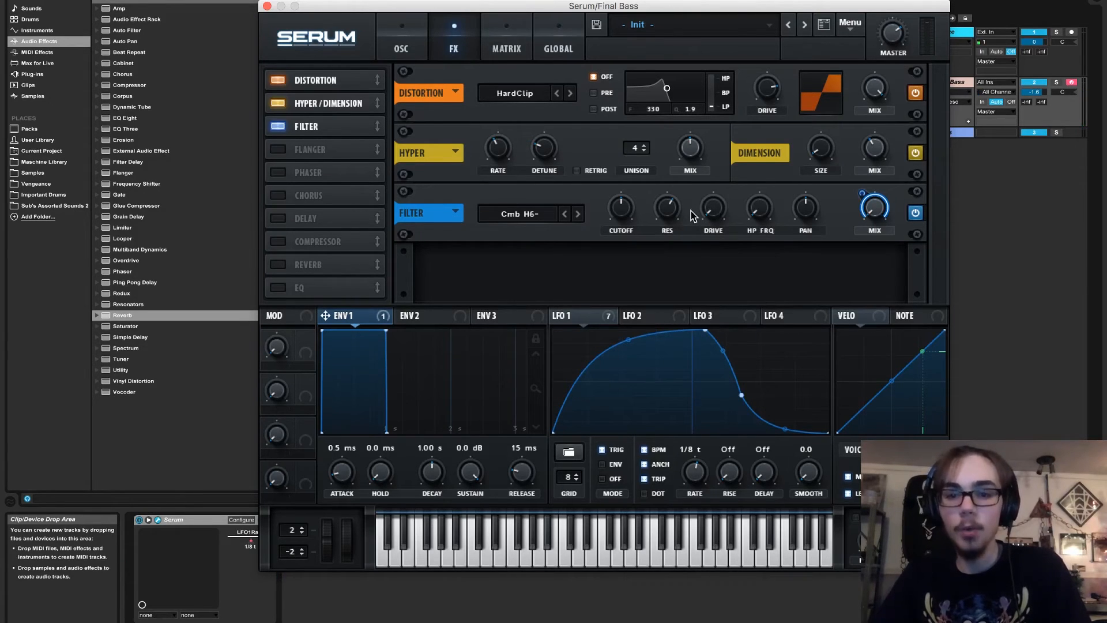
Step: Raise the effects filter's drive and HP frequency slightly, and lower its cutoff a little
left_click_drag(704, 208, 708, 192)
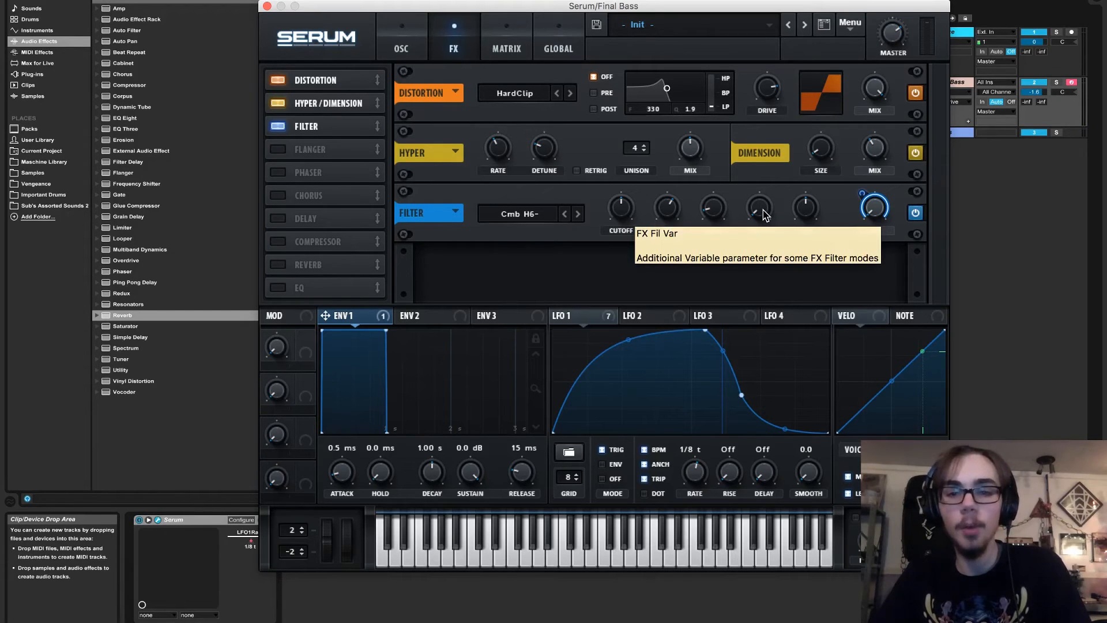
left_click_drag(764, 215, 764, 176)
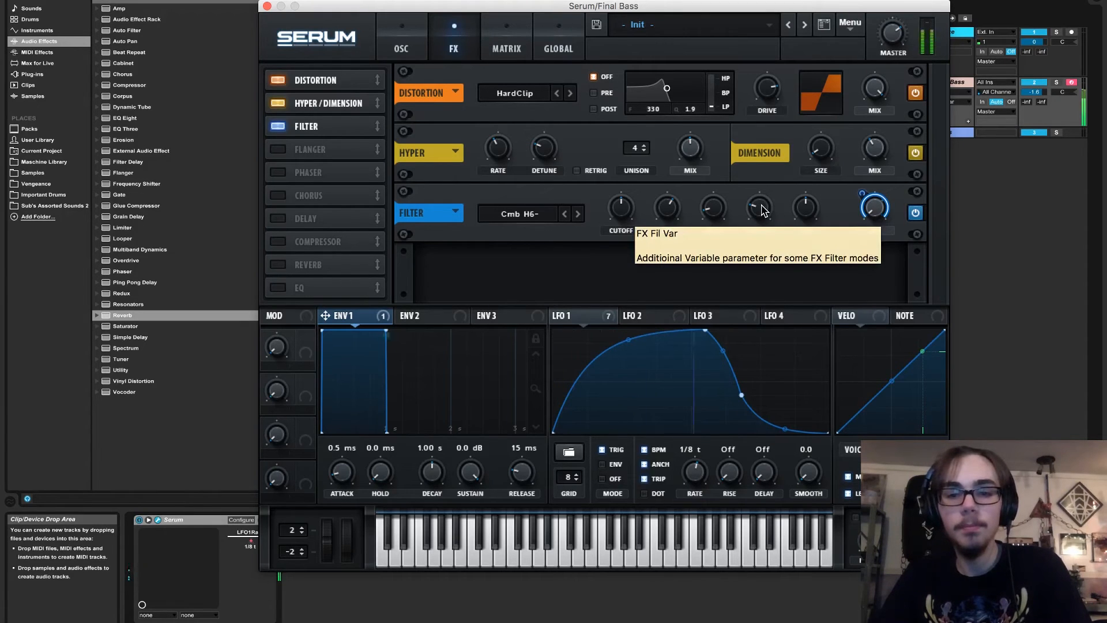
mouse_move(629, 212)
left_mouse_down()
mouse_move(625, 229)
mouse_move(626, 206)
left_mouse_up()
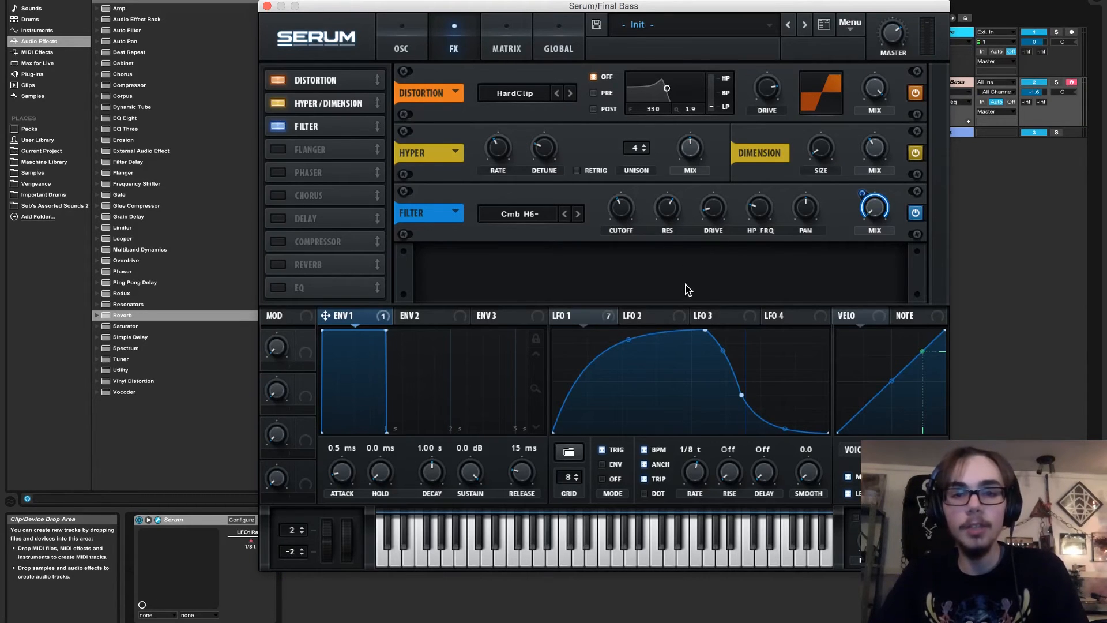
Step: Set the effects filter's cutoff to 160
left_click(559, 46)
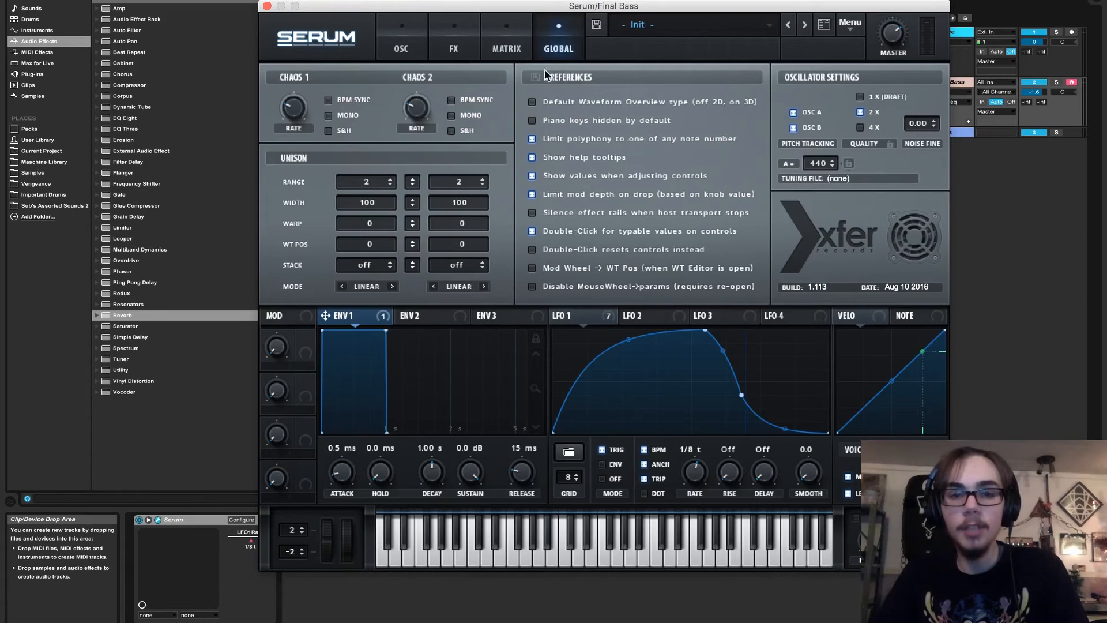
left_click(467, 45)
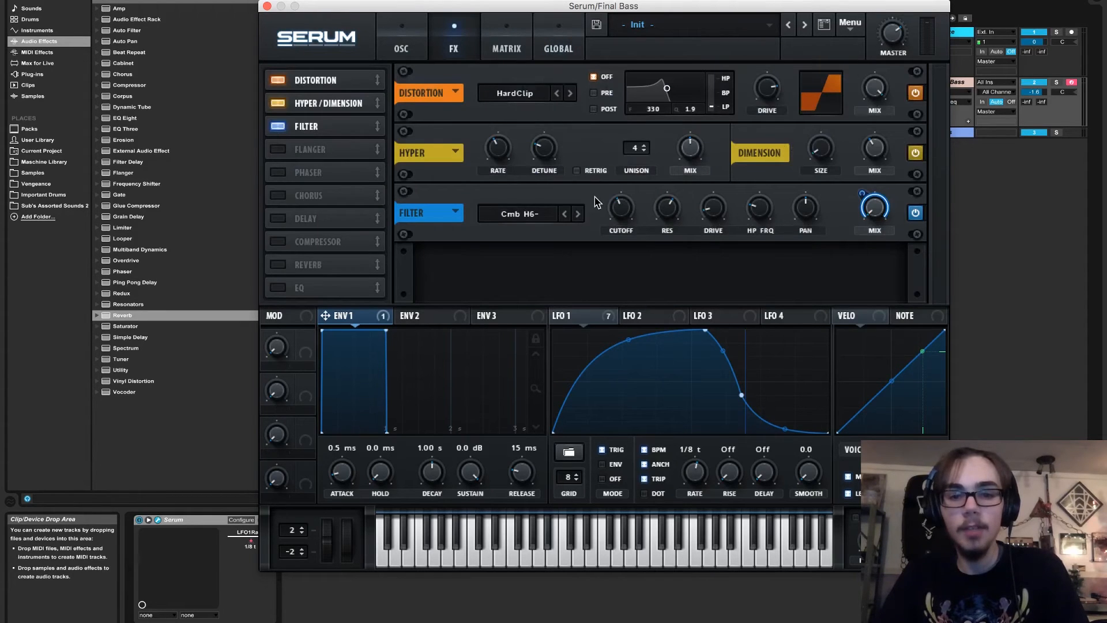
double_click(621, 211)
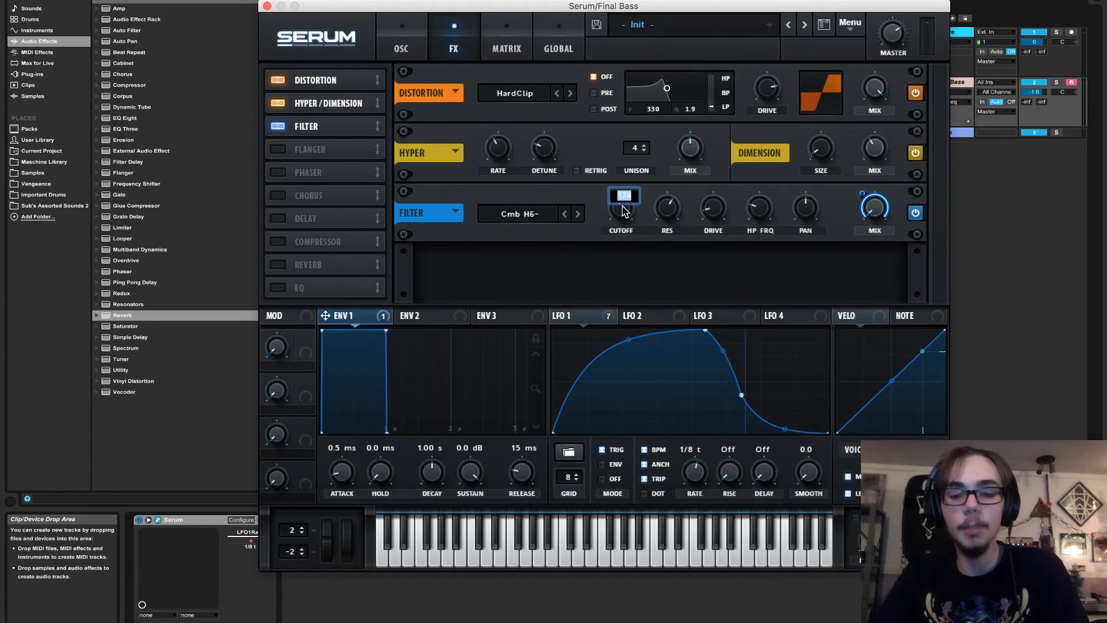
type("160")
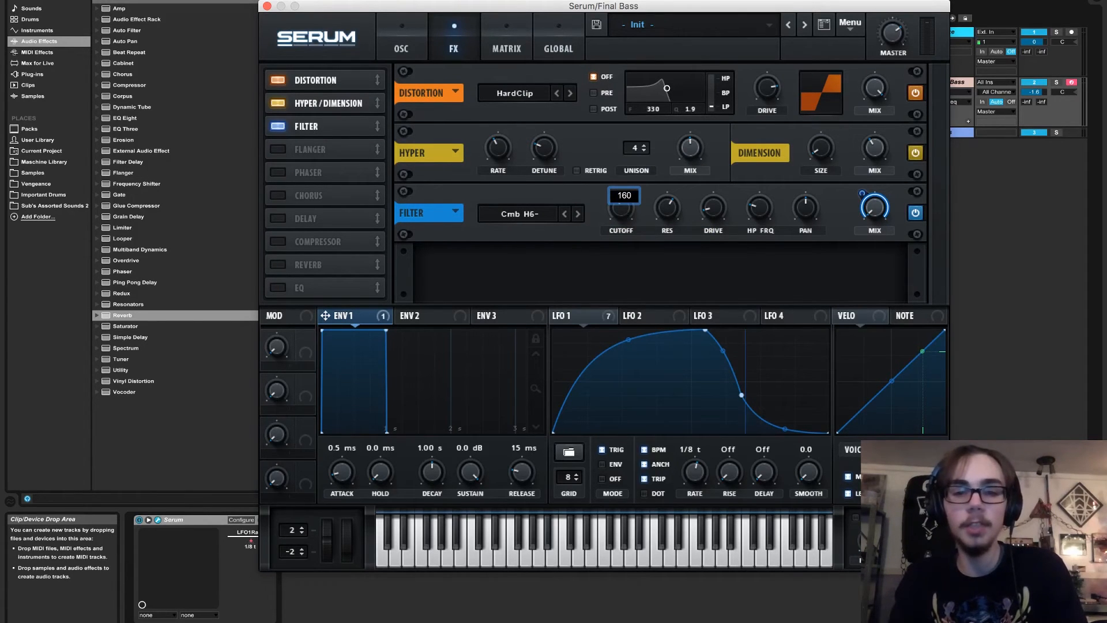
key("Return")
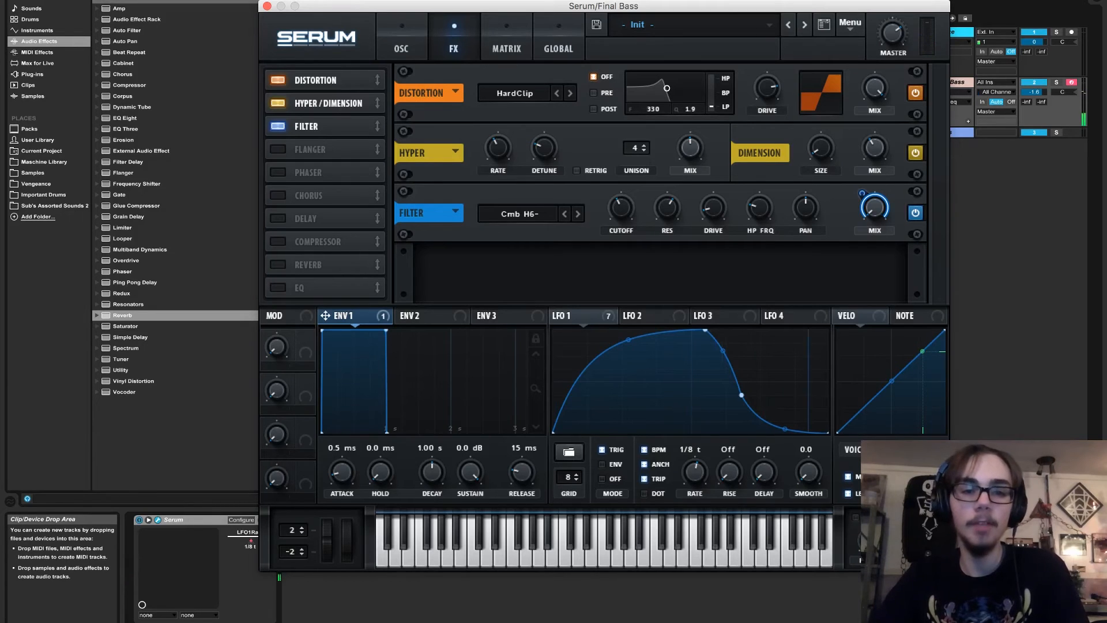
Step: Enable the Phaser after the effects filter and turn its rate, depth and feedback fully down
left_click(277, 173)
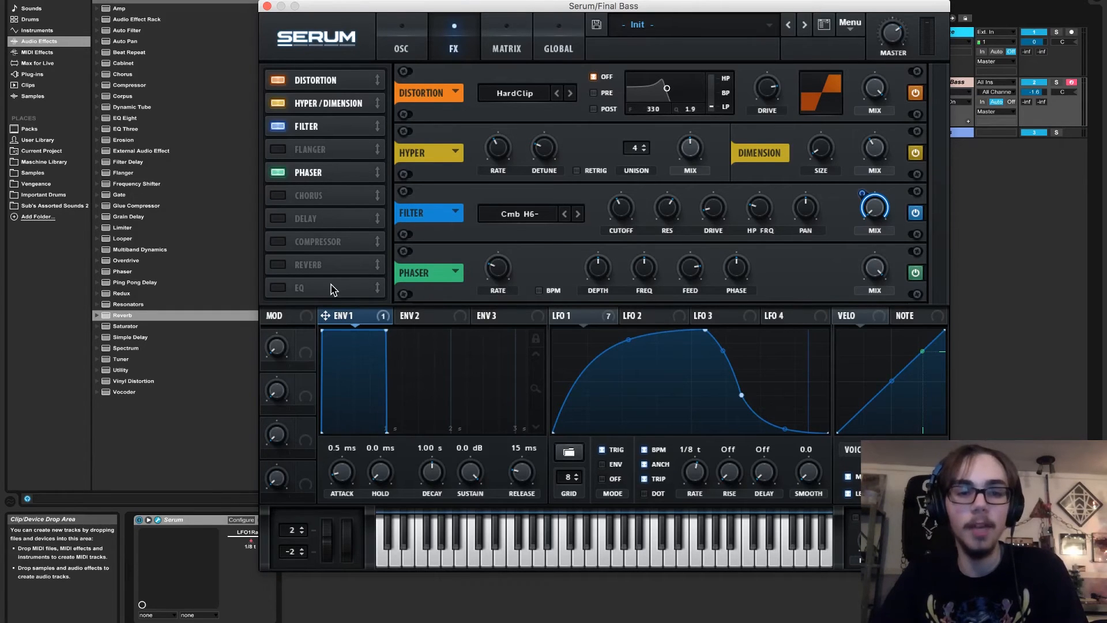
left_click_drag(498, 265, 495, 314)
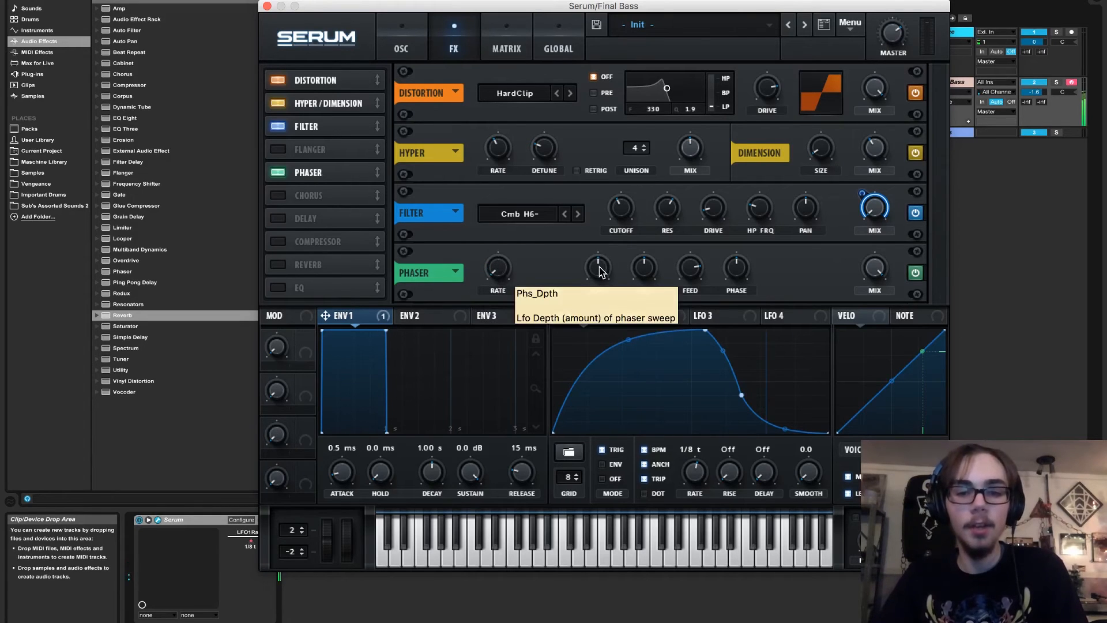
left_click_drag(599, 270, 587, 398)
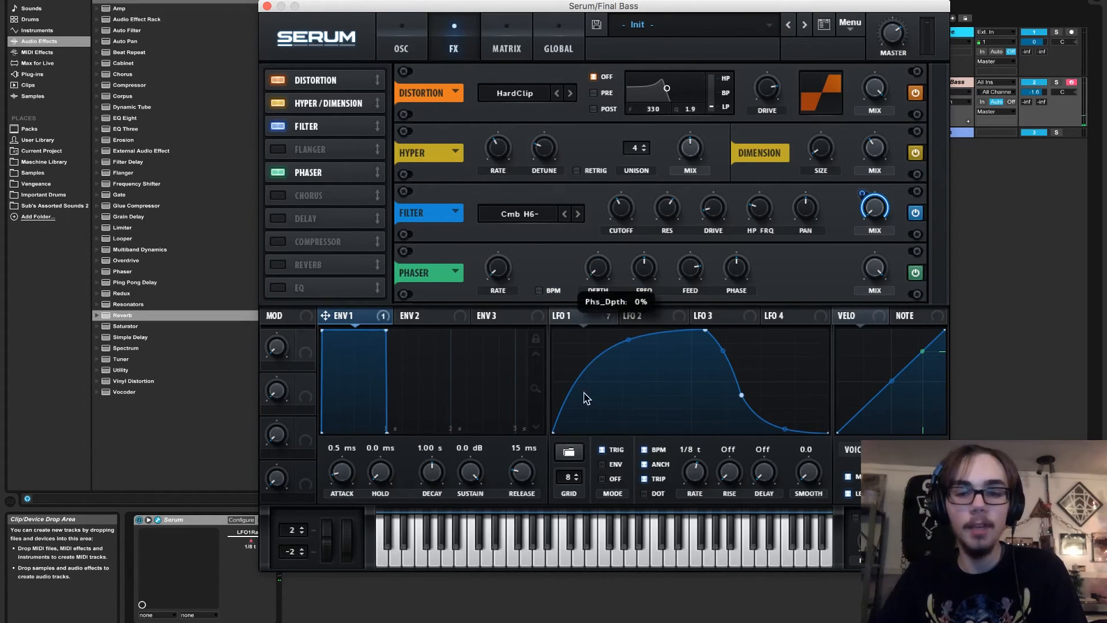
left_click_drag(691, 267, 675, 429)
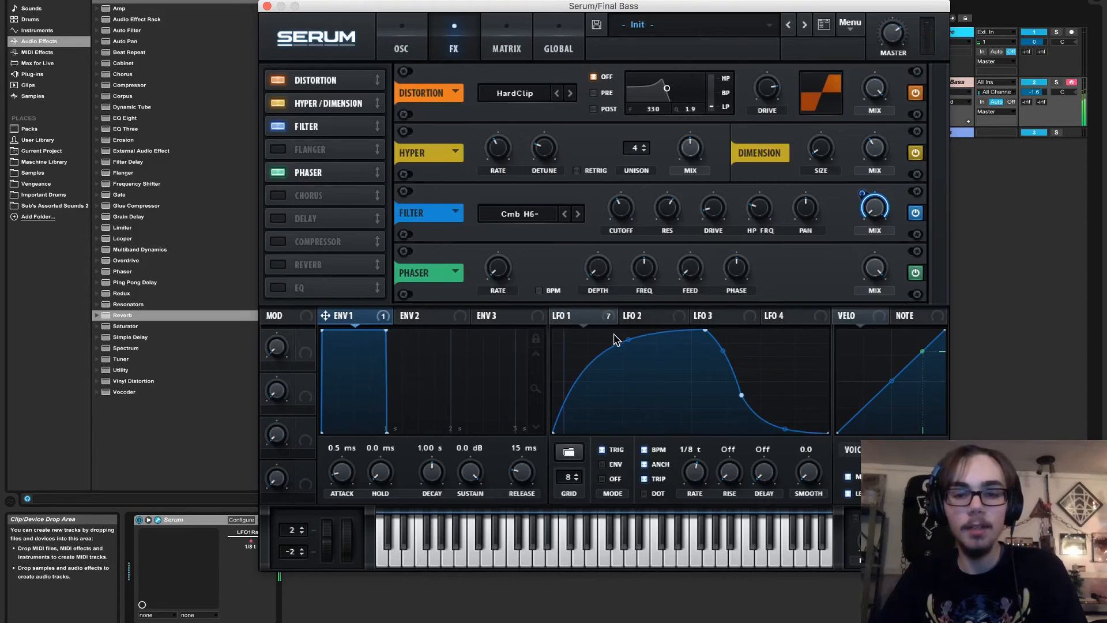
Step: Modulate the Phaser's frequency with LFO 1 from a slightly lowered base frequency, and reduce the Phaser's mix
left_click_drag(565, 320, 634, 304)
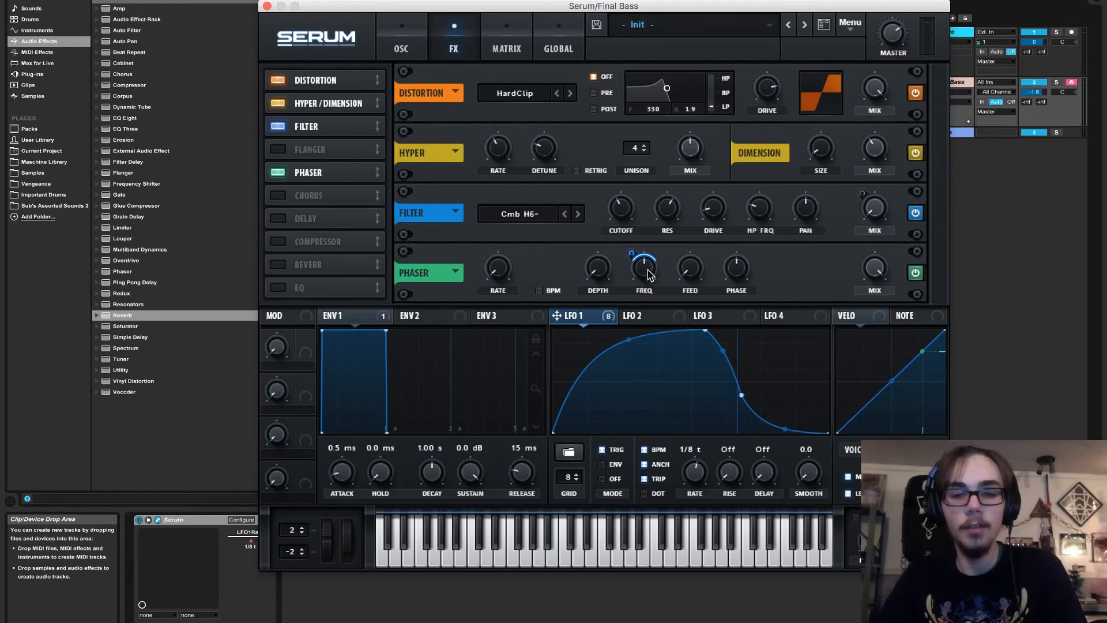
double_click(645, 261)
type("4")
key("Return")
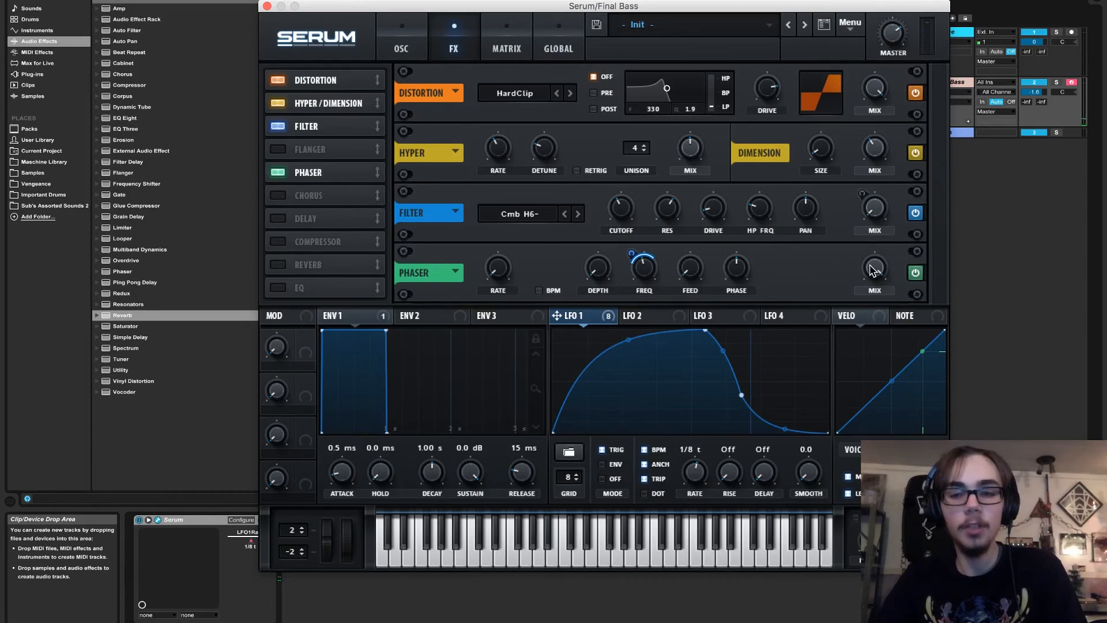
mouse_move(874, 271)
left_click_drag(873, 271, 863, 329)
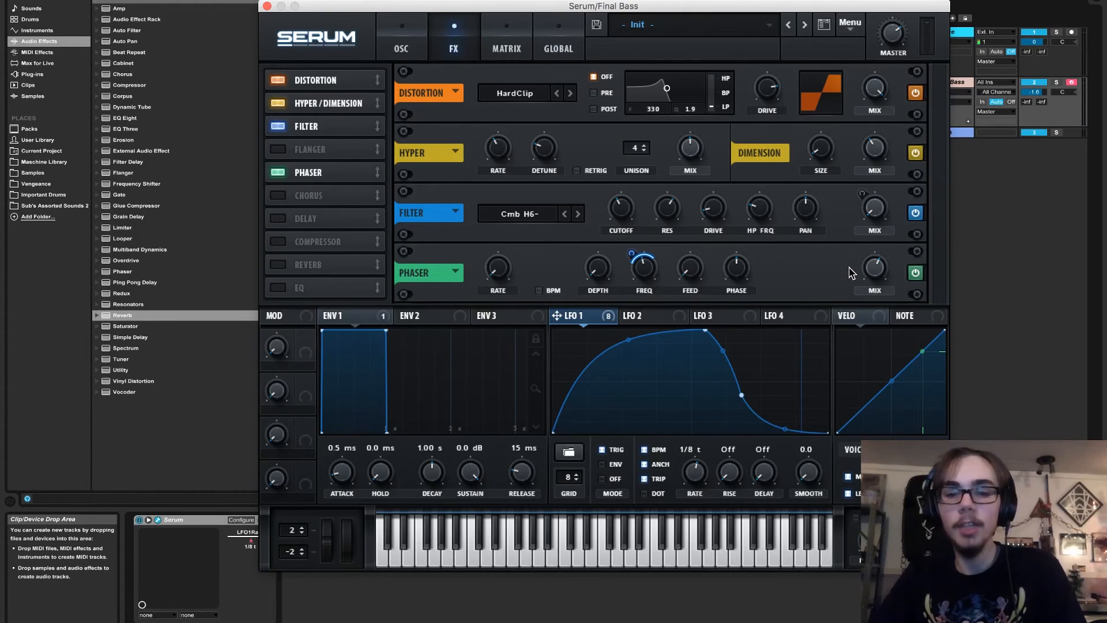
Step: Modulate the effects filter's cutoff with LFO 2 and reduce the modulation amount
left_click(633, 322)
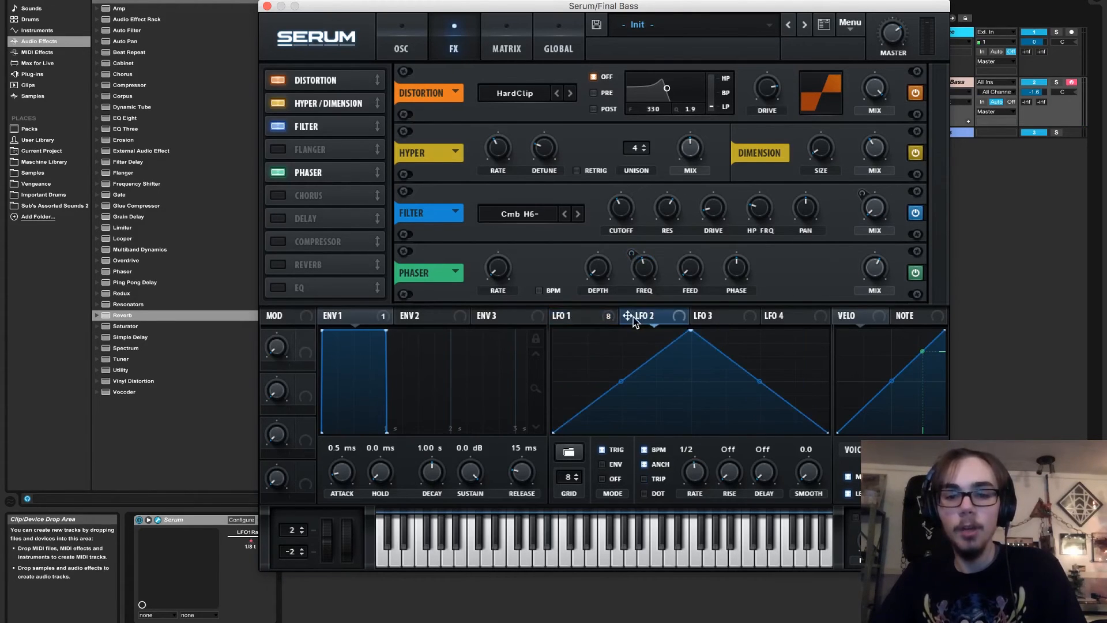
left_click_drag(627, 318, 626, 211)
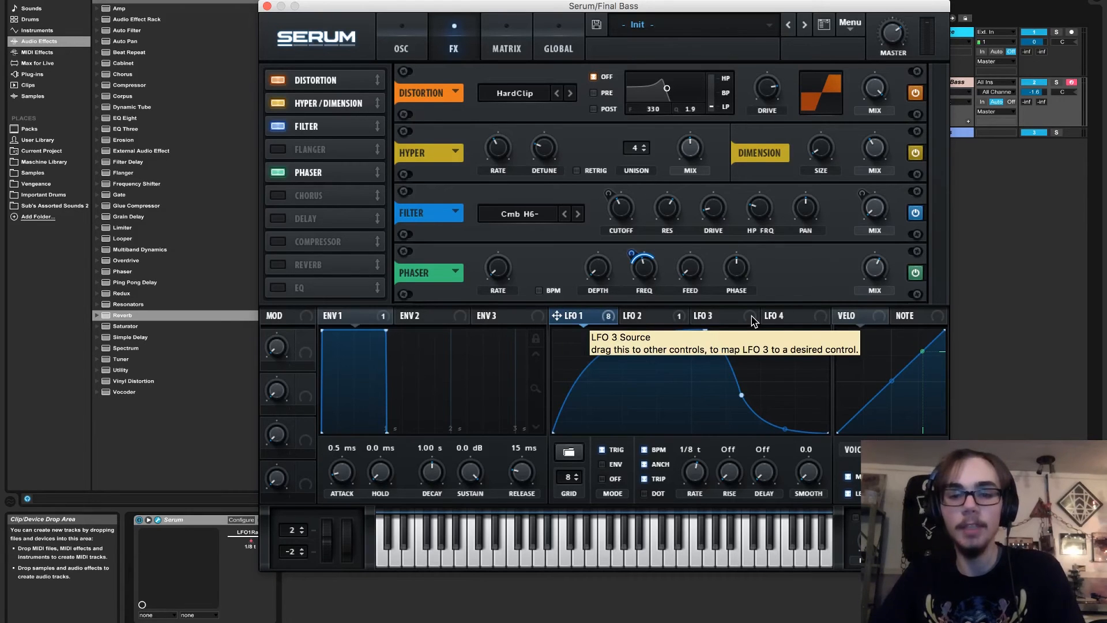
left_click(773, 317)
left_click(706, 318)
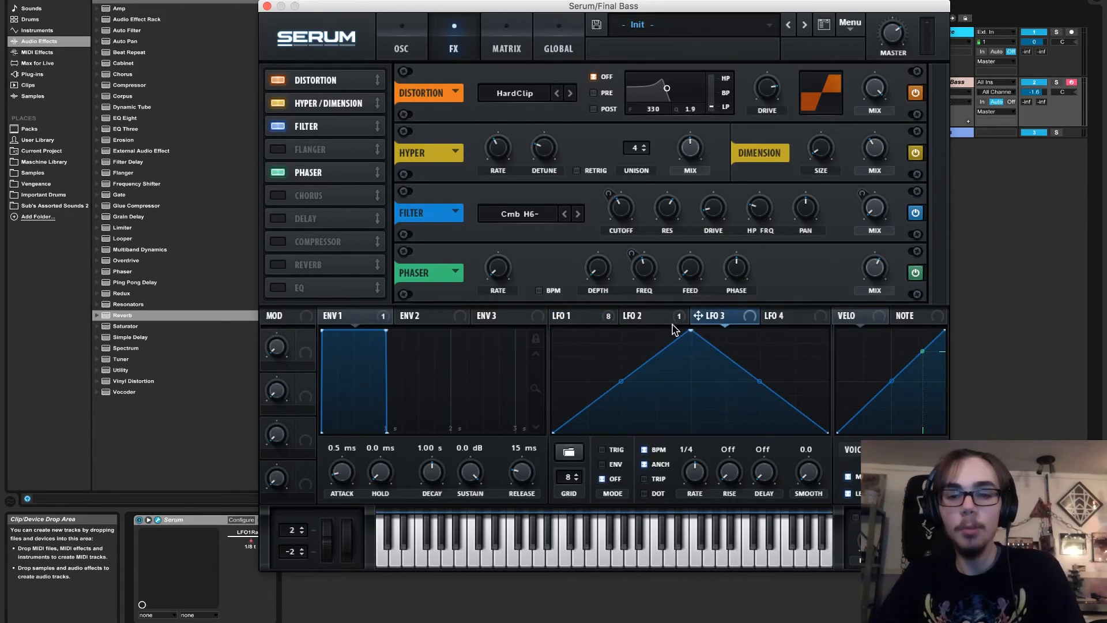
left_click(660, 321)
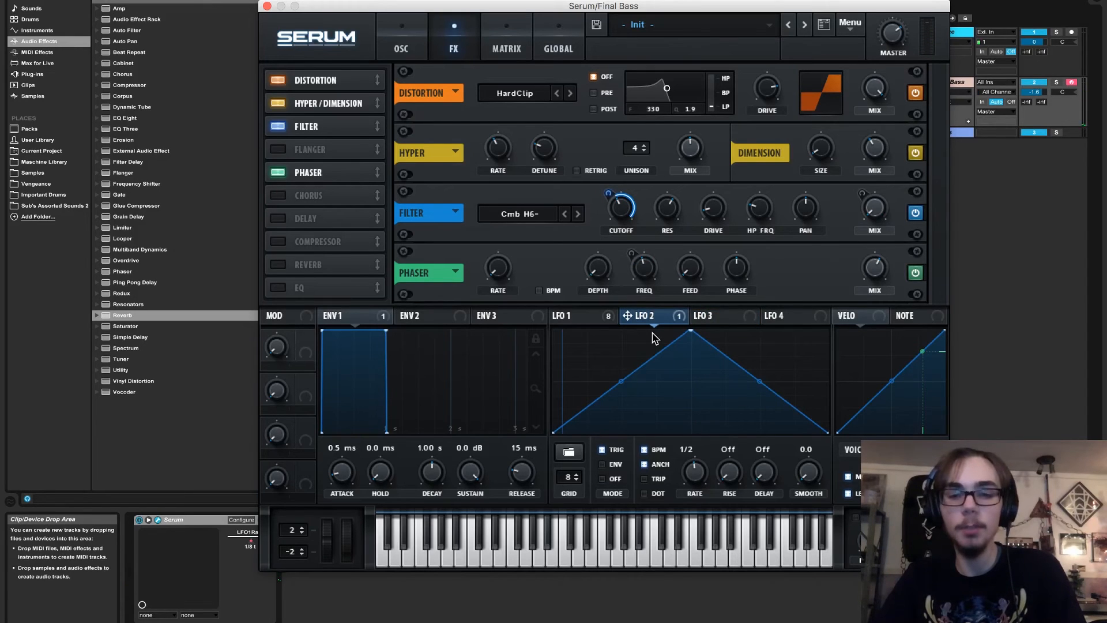
left_click_drag(610, 191, 612, 225)
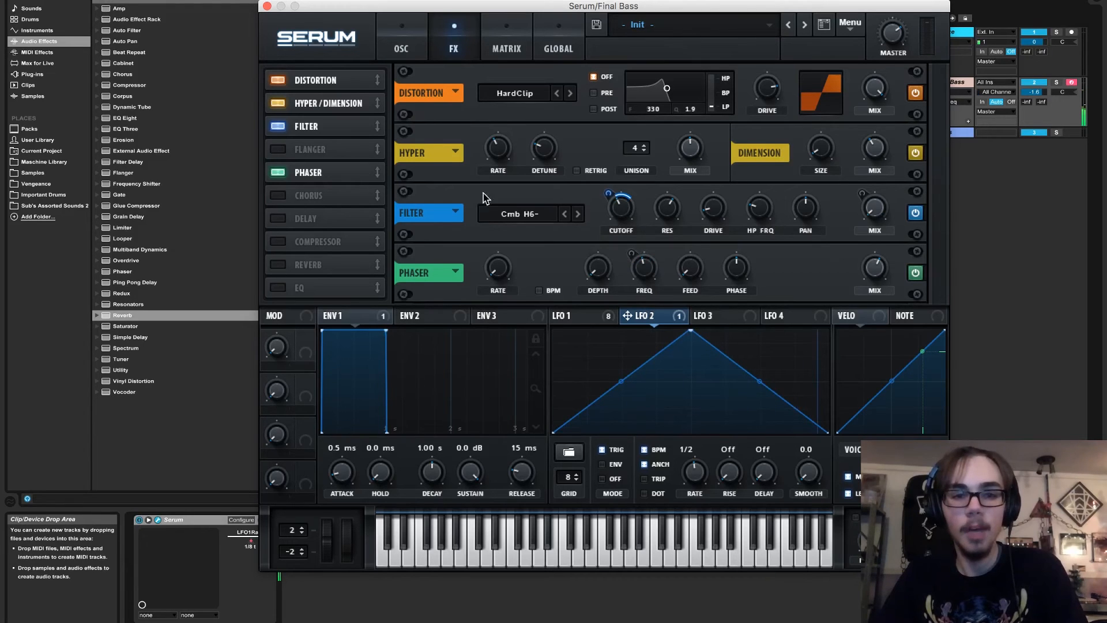
Step: Enable the EQ directly after the Phaser and shape its low band as a narrow peak notch with gain fully lowered and raised Q
left_click(298, 286)
left_click_drag(298, 284, 298, 196)
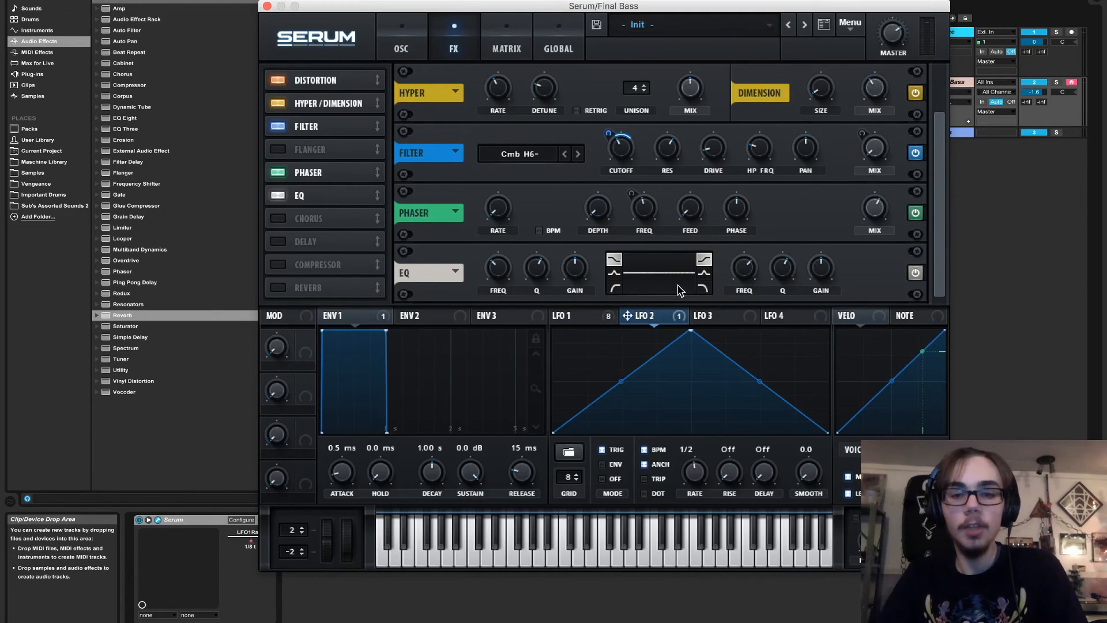
left_click(614, 273)
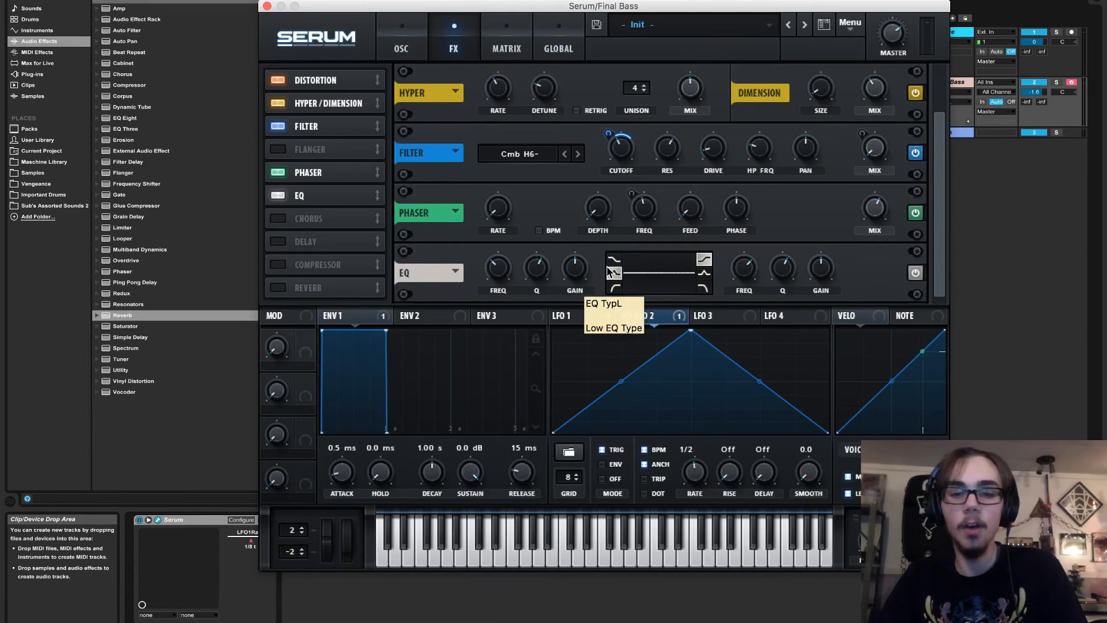
left_click_drag(571, 272, 565, 366)
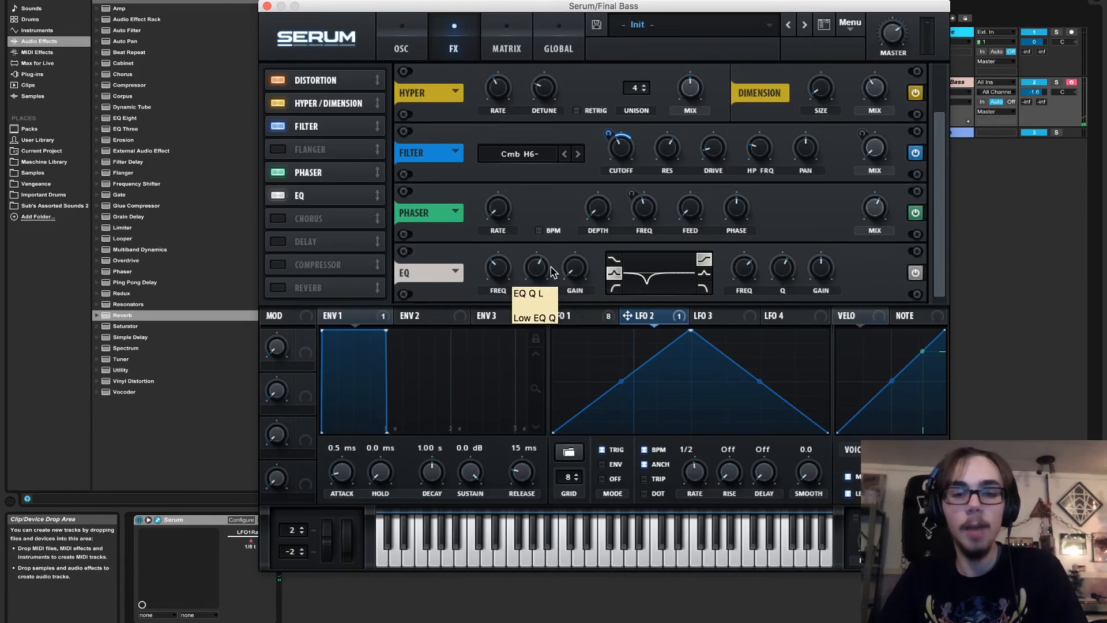
left_click_drag(543, 271, 542, 232)
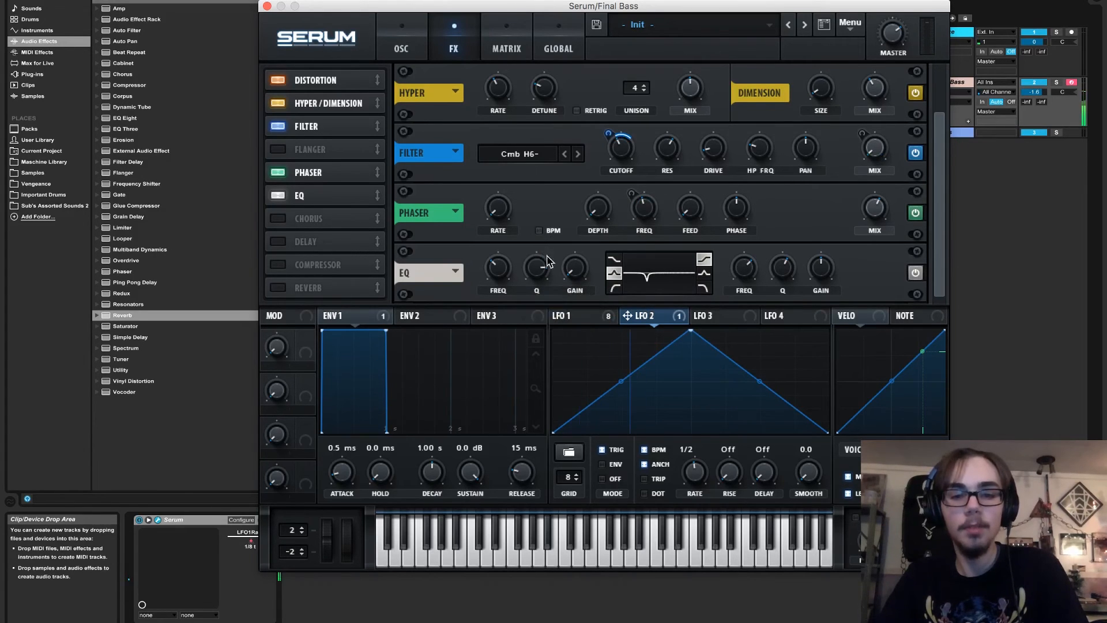
Step: Lower the EQ's low-band frequency and modulate it with LFO 1 at an amount of about 43
left_click(591, 316)
left_click_drag(505, 271, 497, 294)
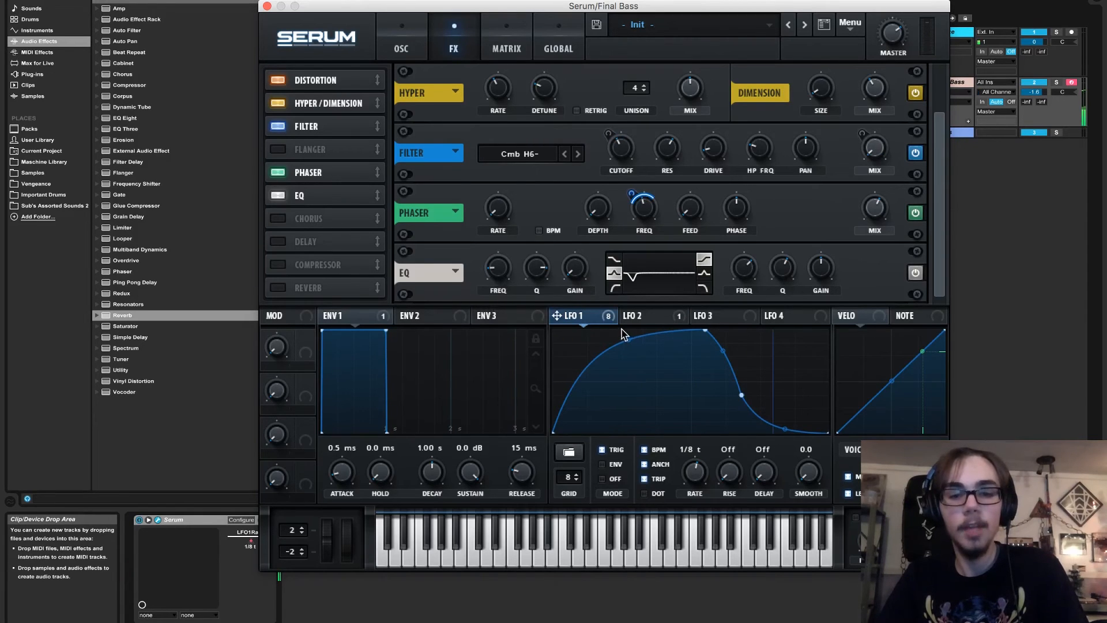
left_click_drag(557, 317, 505, 268)
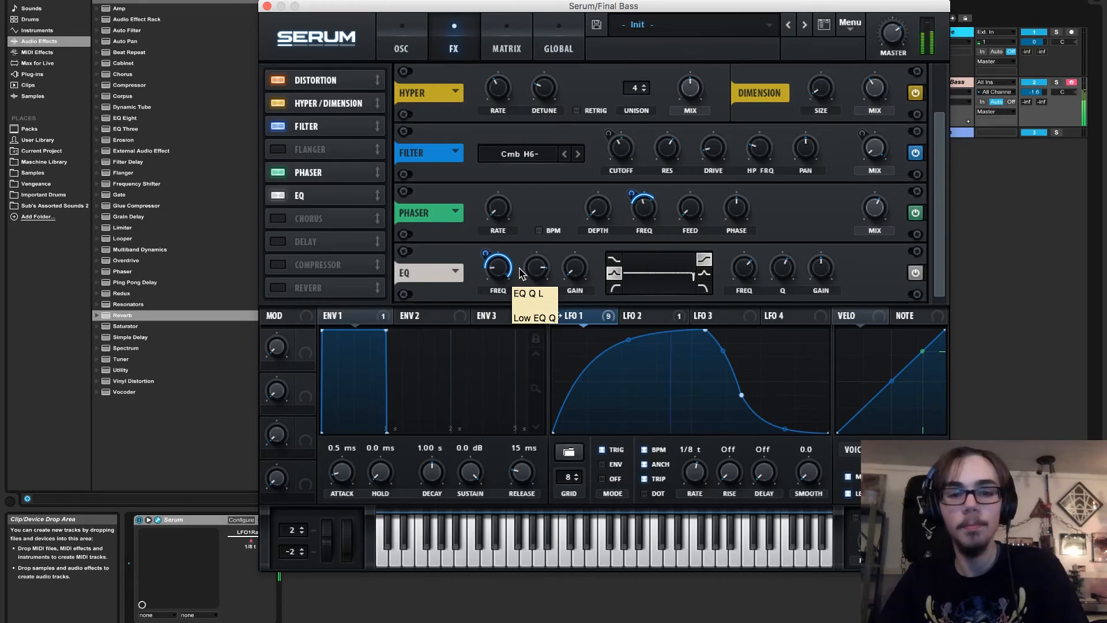
left_click_drag(485, 255, 482, 291)
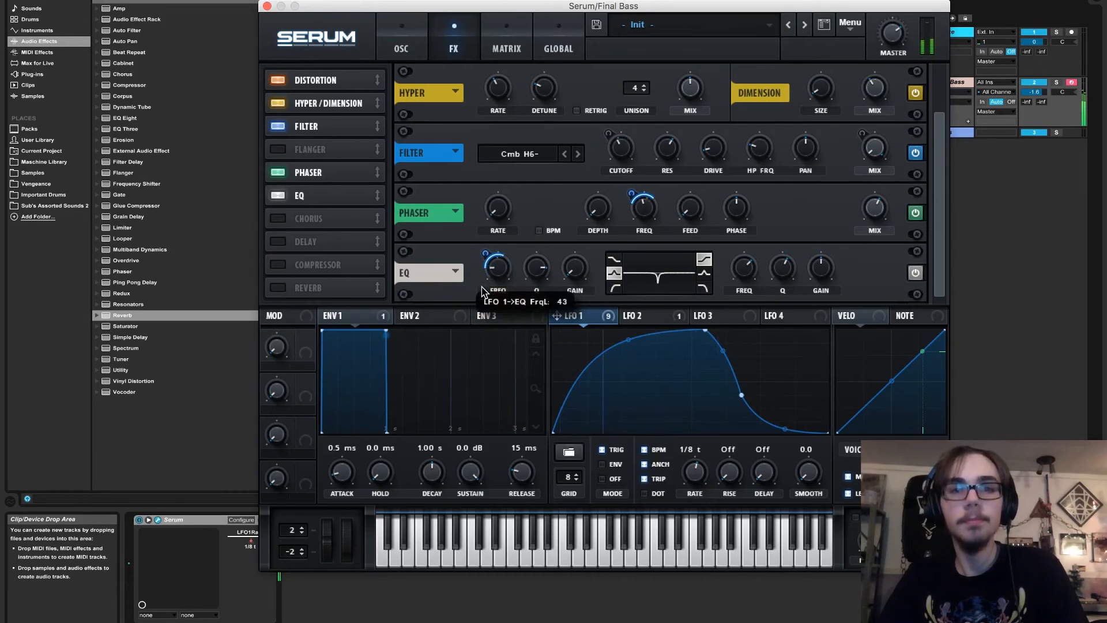
left_click_drag(482, 287, 482, 289)
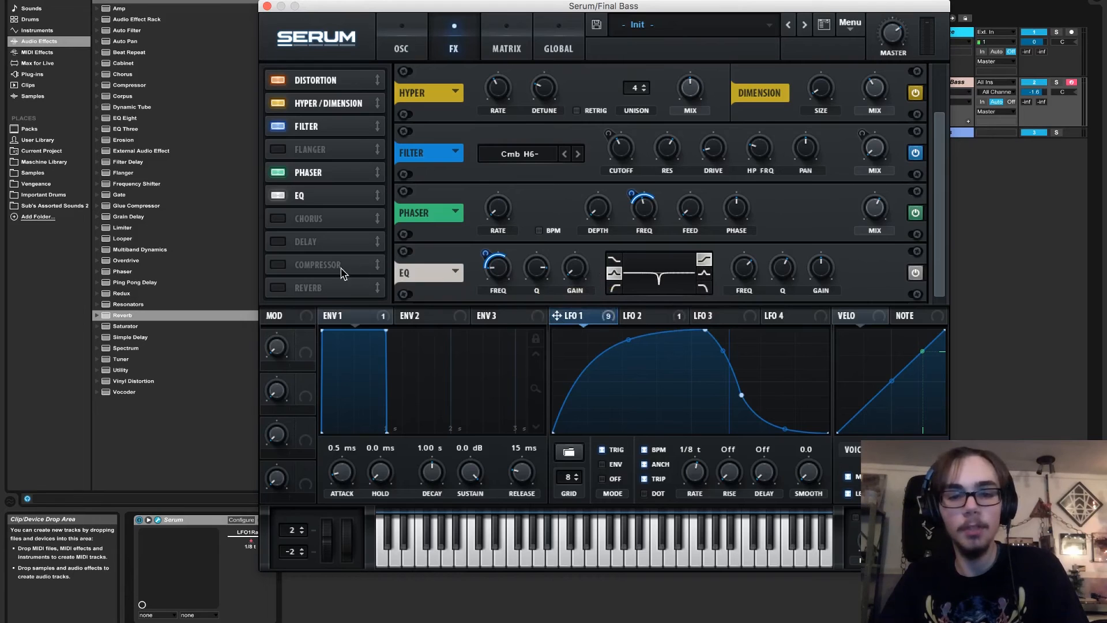
Step: Enable the Compressor in multiband mode and raise its gain to about 4.7 dB
left_click(288, 271)
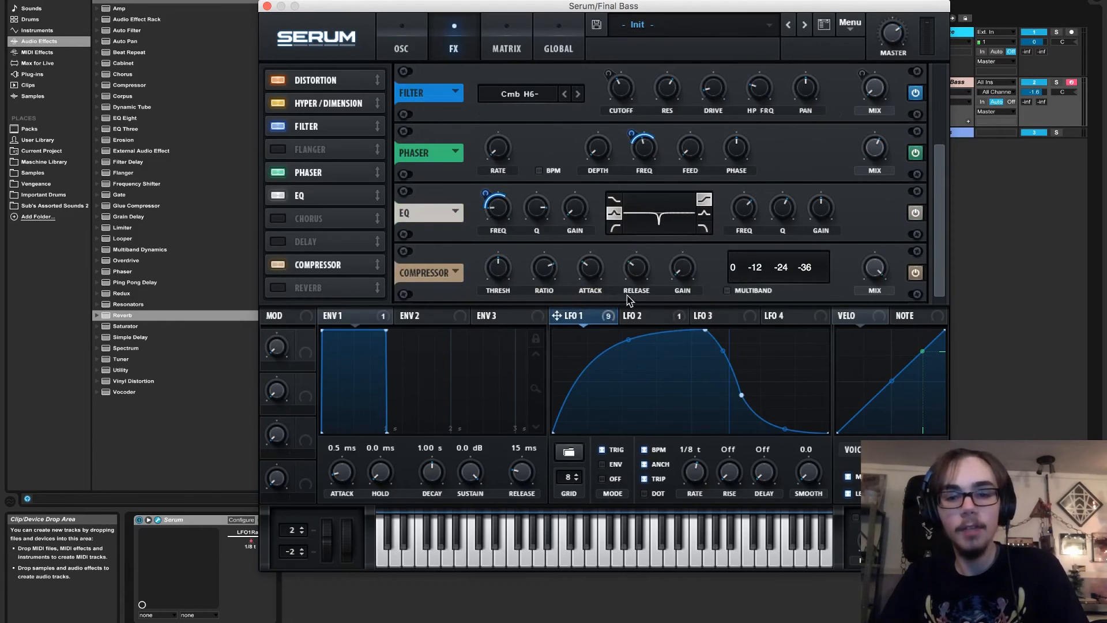
left_click(737, 292)
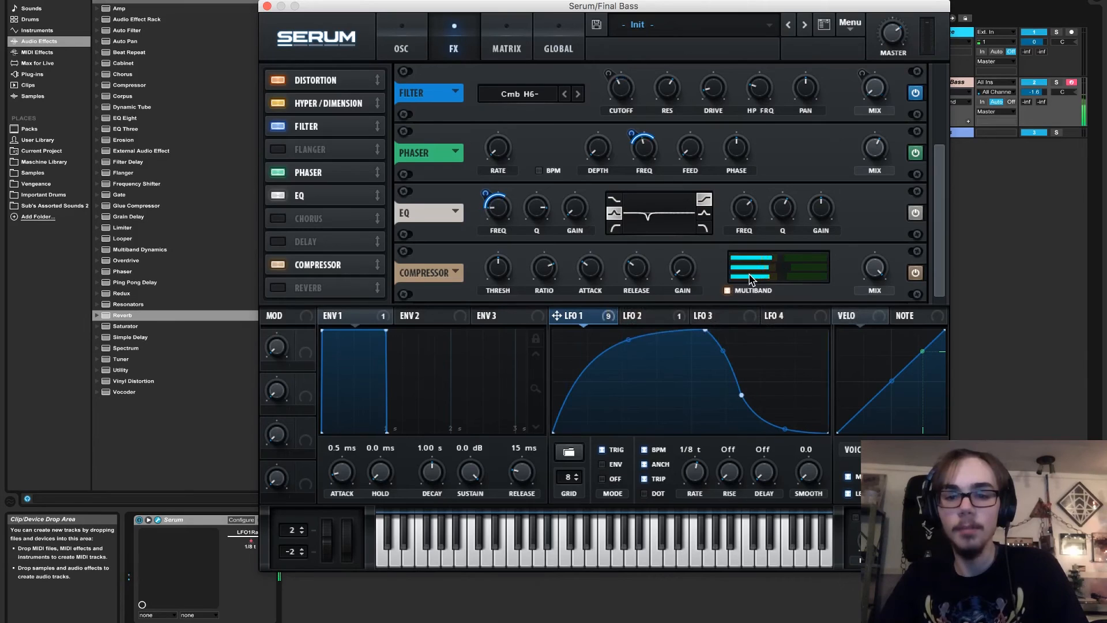
left_click_drag(687, 273, 685, 238)
scroll(689, 267, "up", 1)
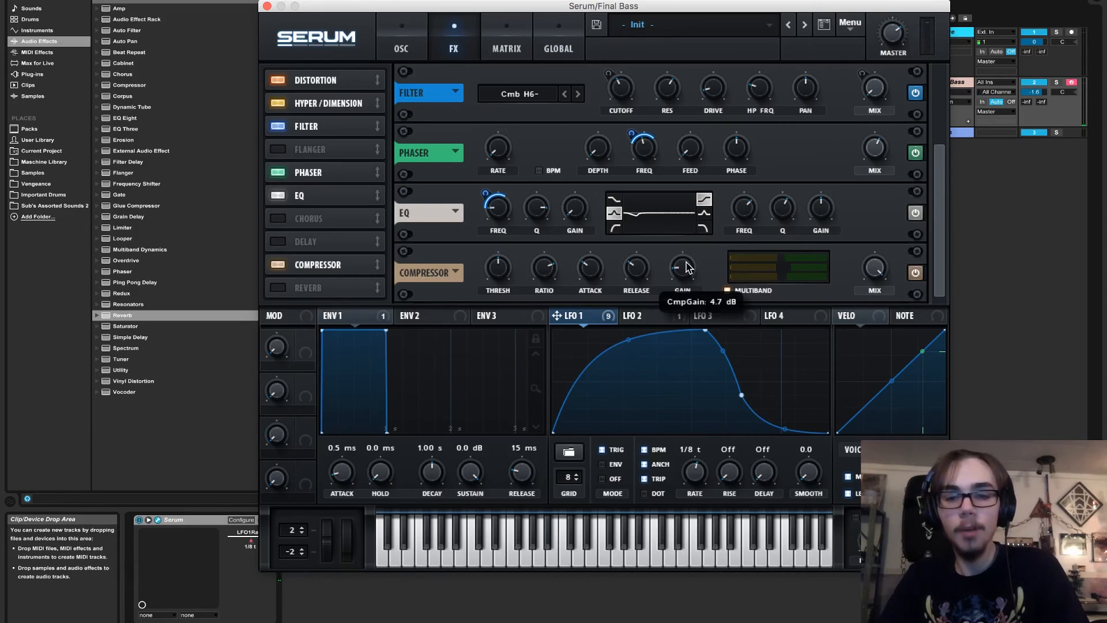
scroll(687, 268, "down", 3)
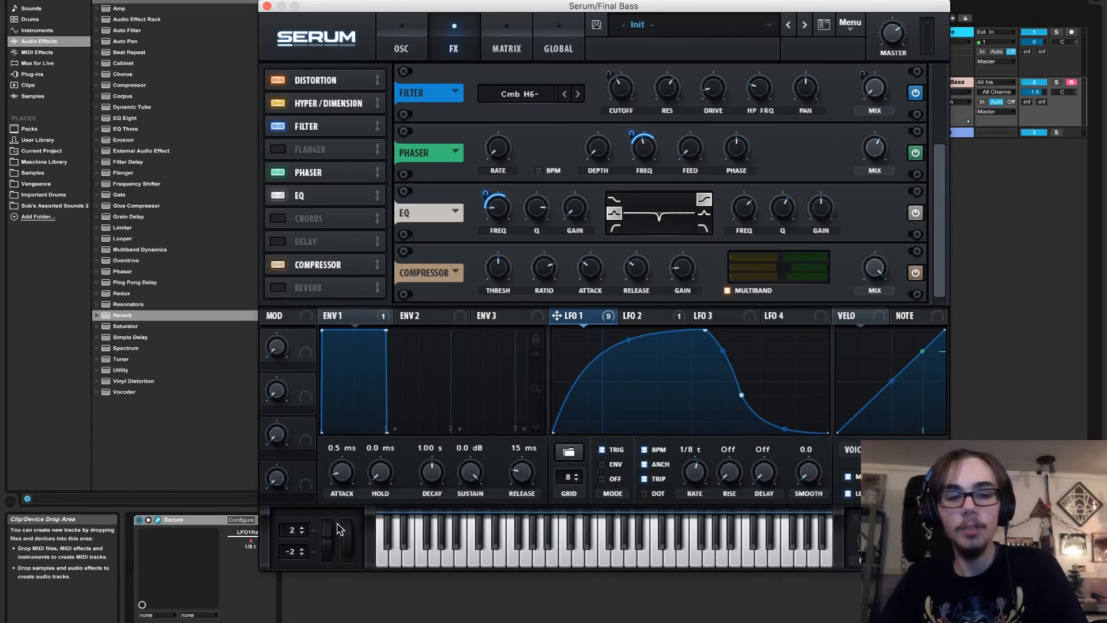
left_click_drag(328, 541, 333, 527)
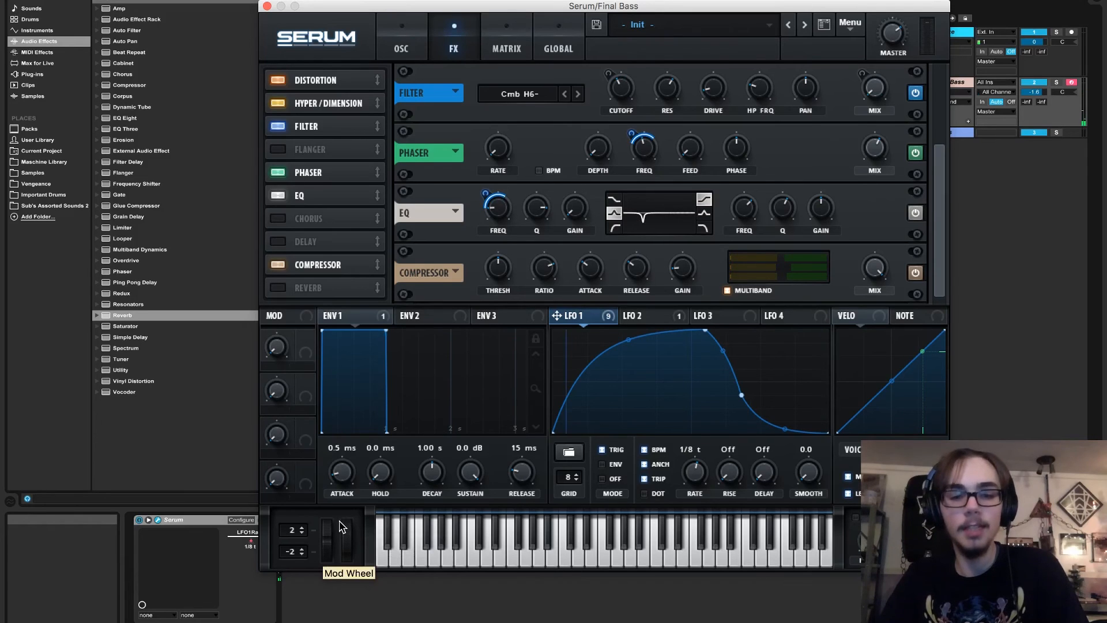
left_click_drag(326, 543, 339, 572)
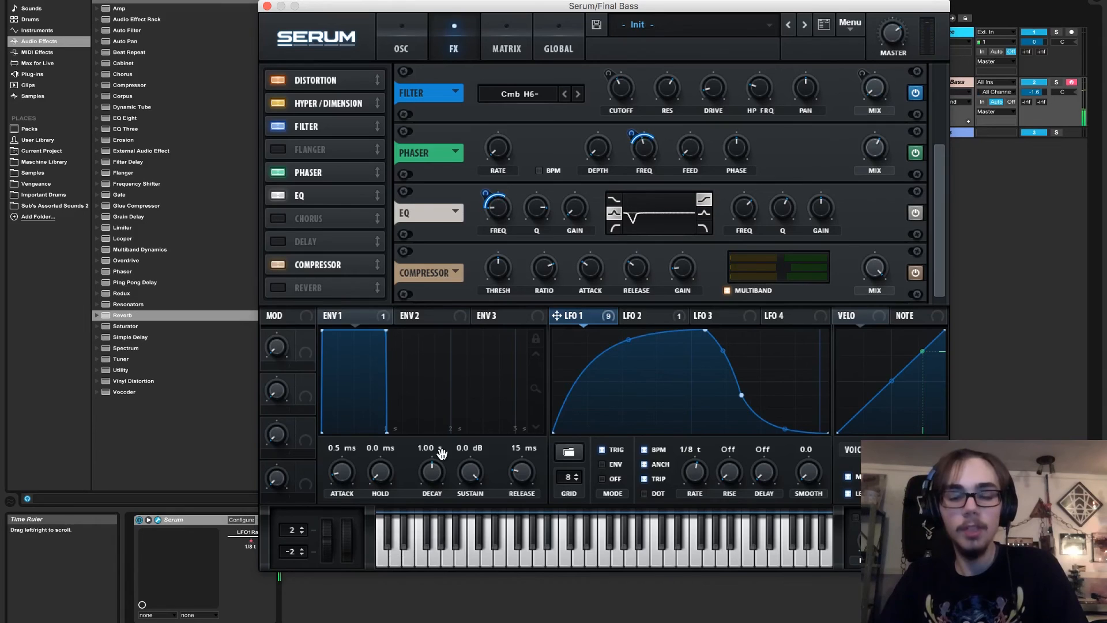
Step: Route LFO 2 to the master tuning in the first free modulation matrix row and keep its amount slightly positive
left_click(500, 53)
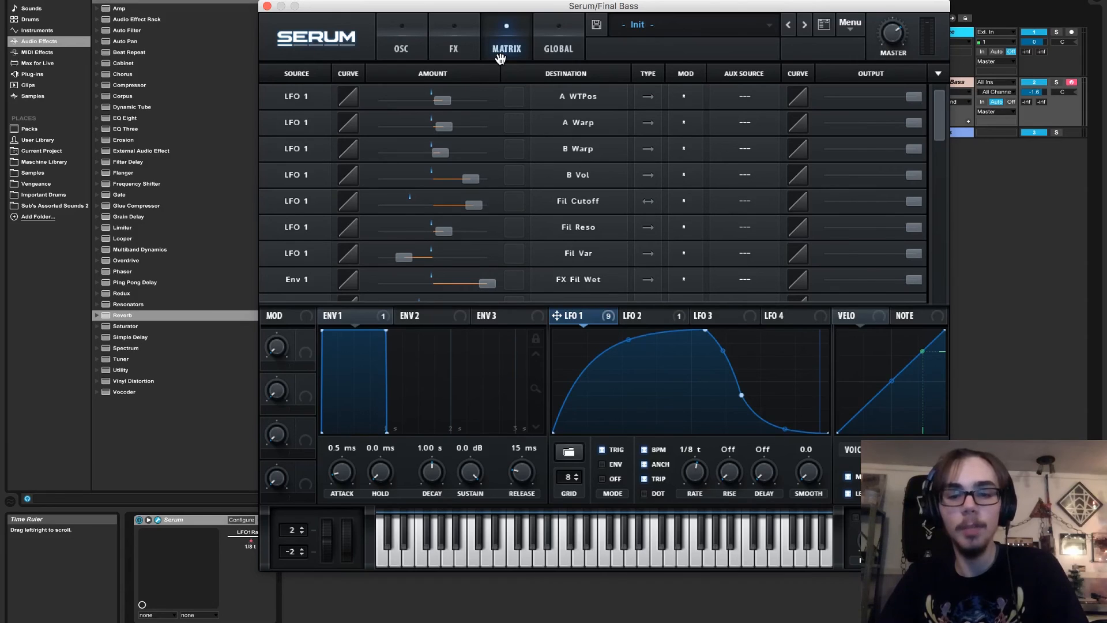
left_click(634, 317)
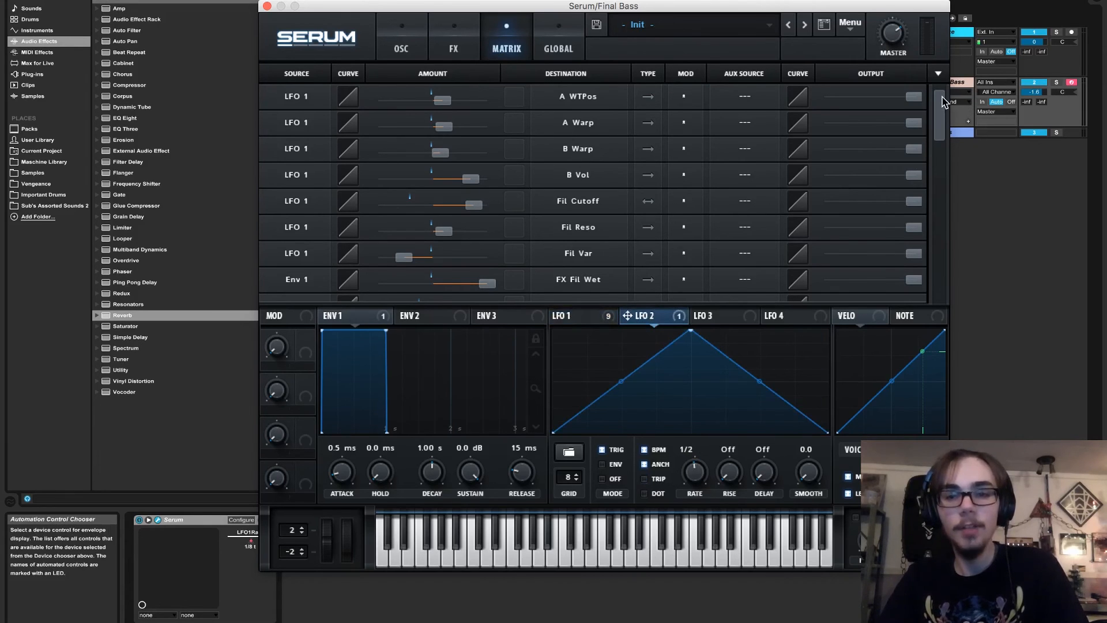
scroll(609, 201, "down", 8)
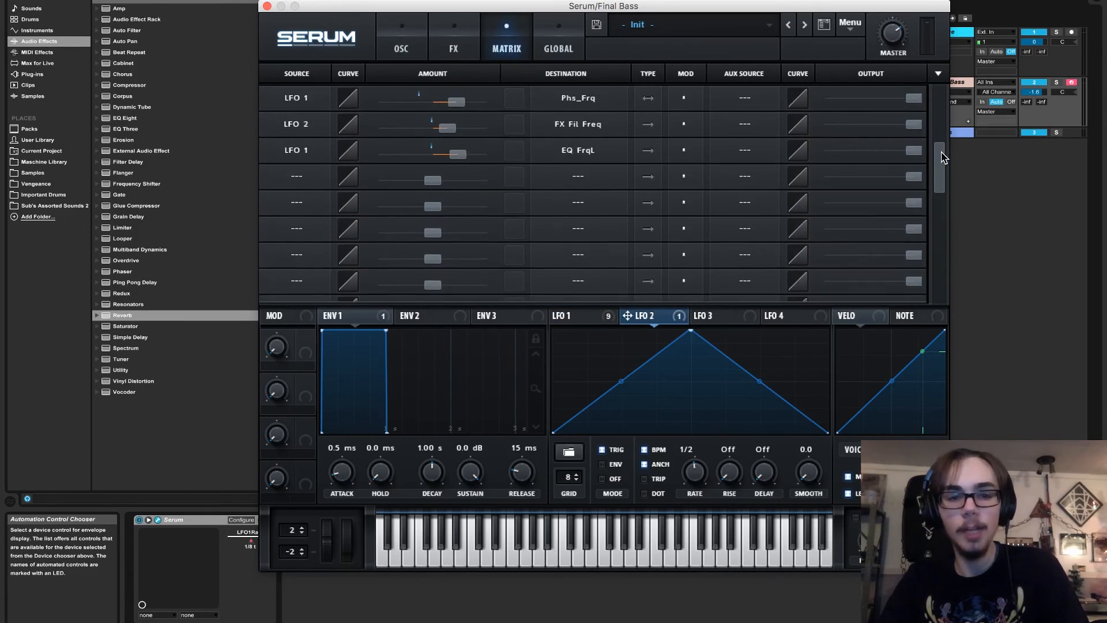
left_click(285, 177)
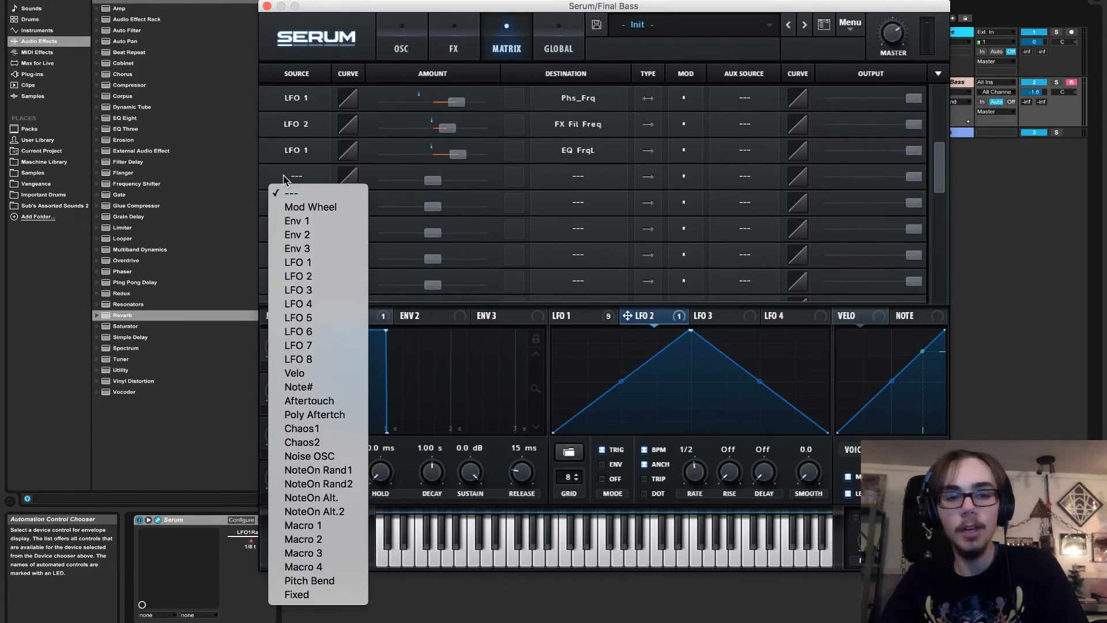
left_click(319, 275)
left_click(592, 176)
mouse_move(589, 290)
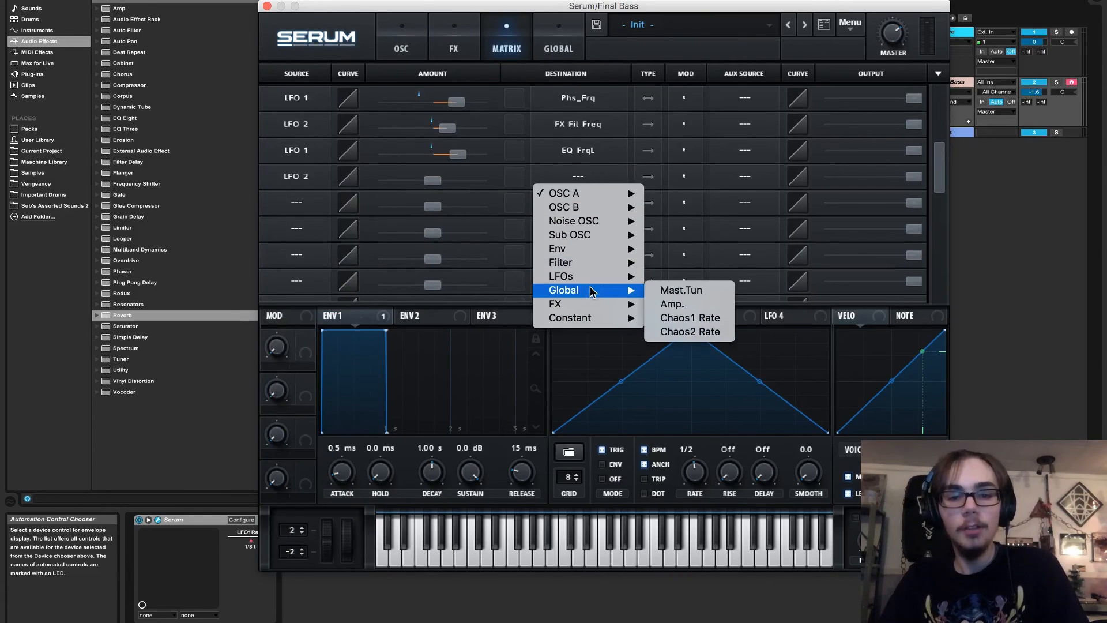
left_click(665, 295)
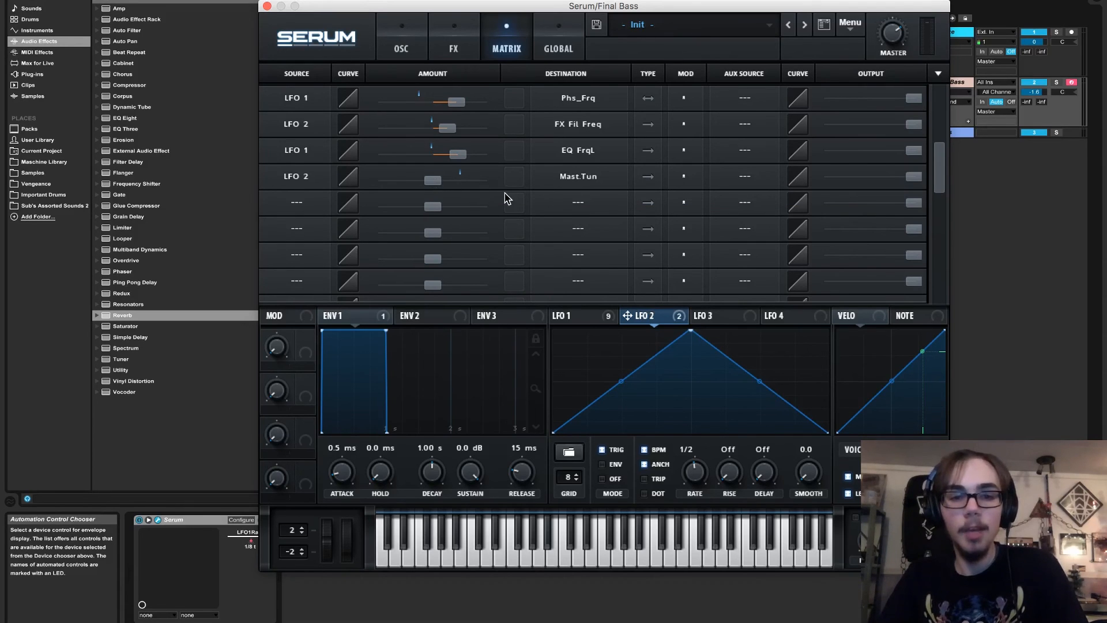
left_click_drag(435, 183, 468, 181)
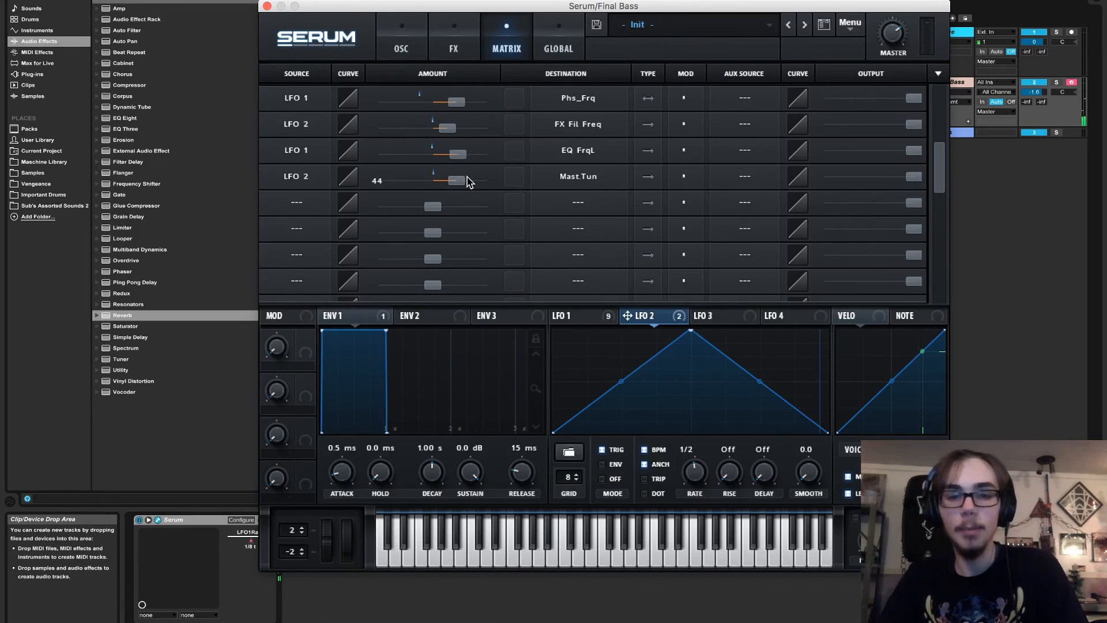
left_click_drag(467, 184, 437, 186)
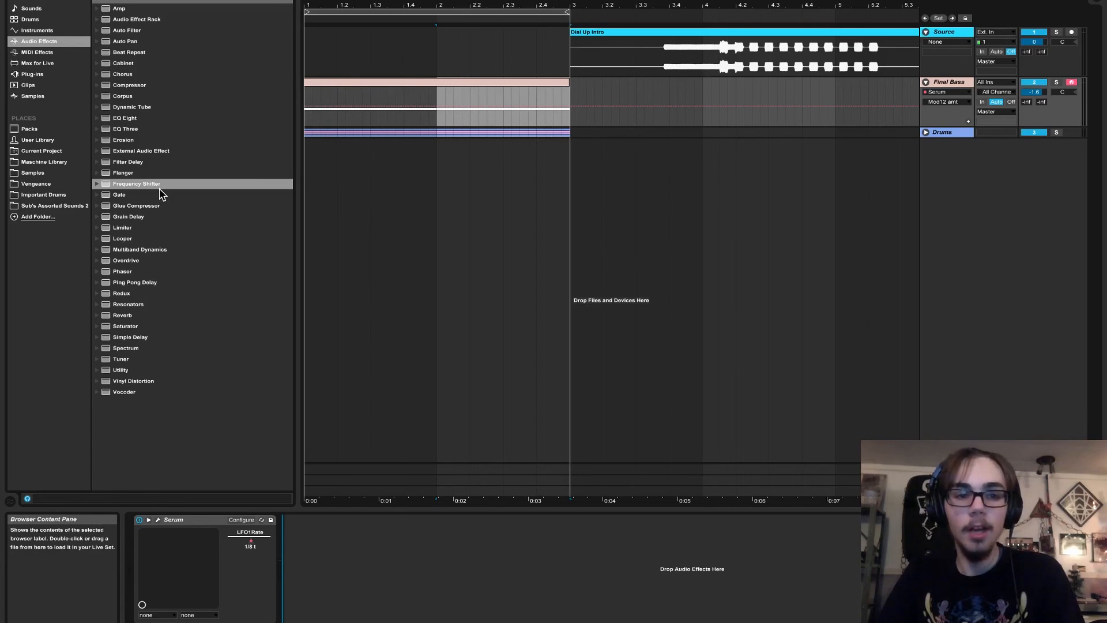
Step: Add a Frequency Shifter after Serum on the Final Bass track and set its coarse frequency to -10 Hz
left_click(117, 185)
left_click_drag(117, 185, 358, 562)
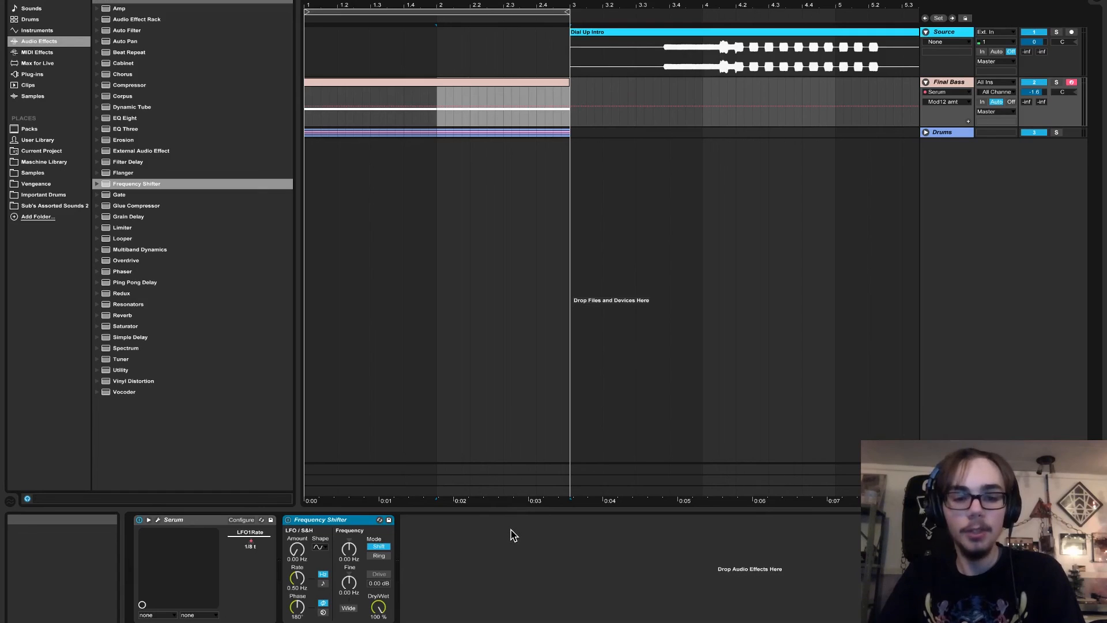
left_click(349, 552)
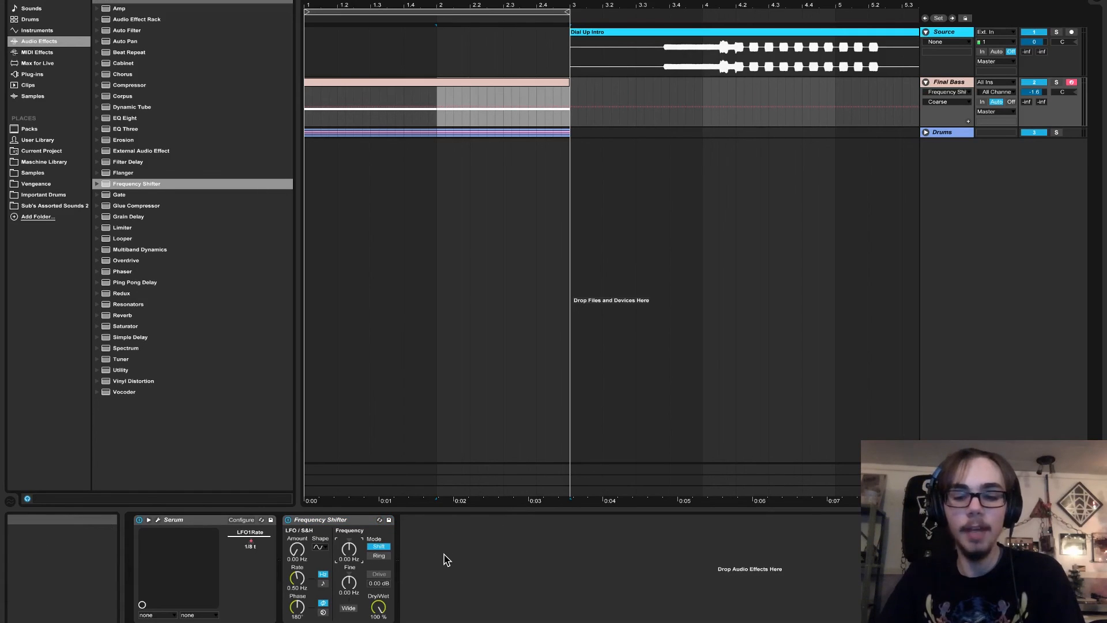
type("-10")
key("Return")
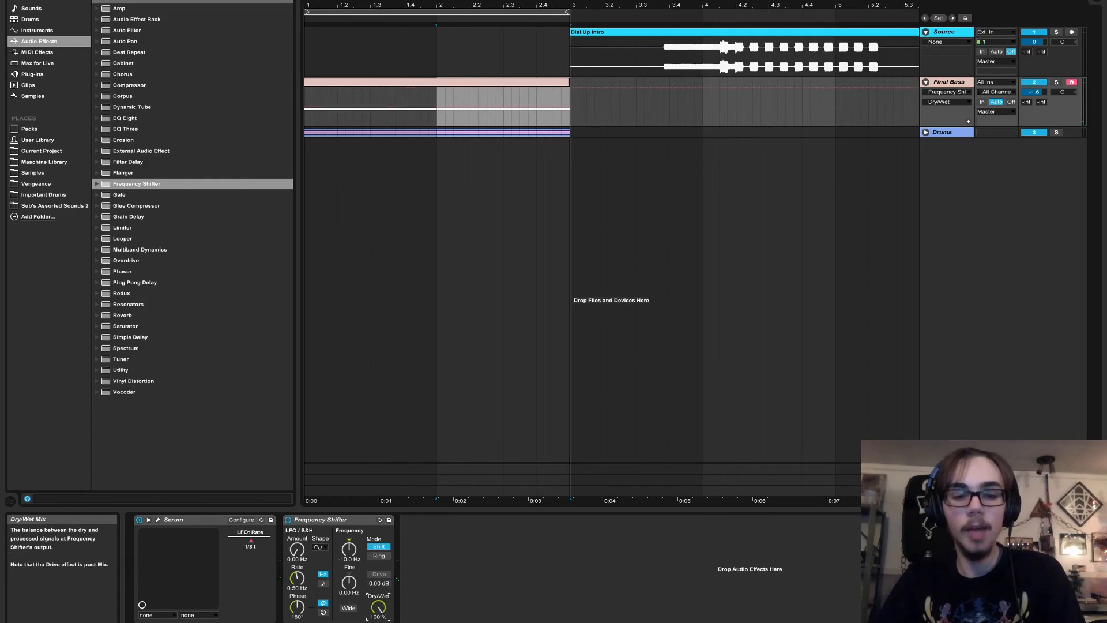
Step: Lower the Frequency Shifter's dry/wet mix to about 30%
left_click_drag(385, 615, 382, 609)
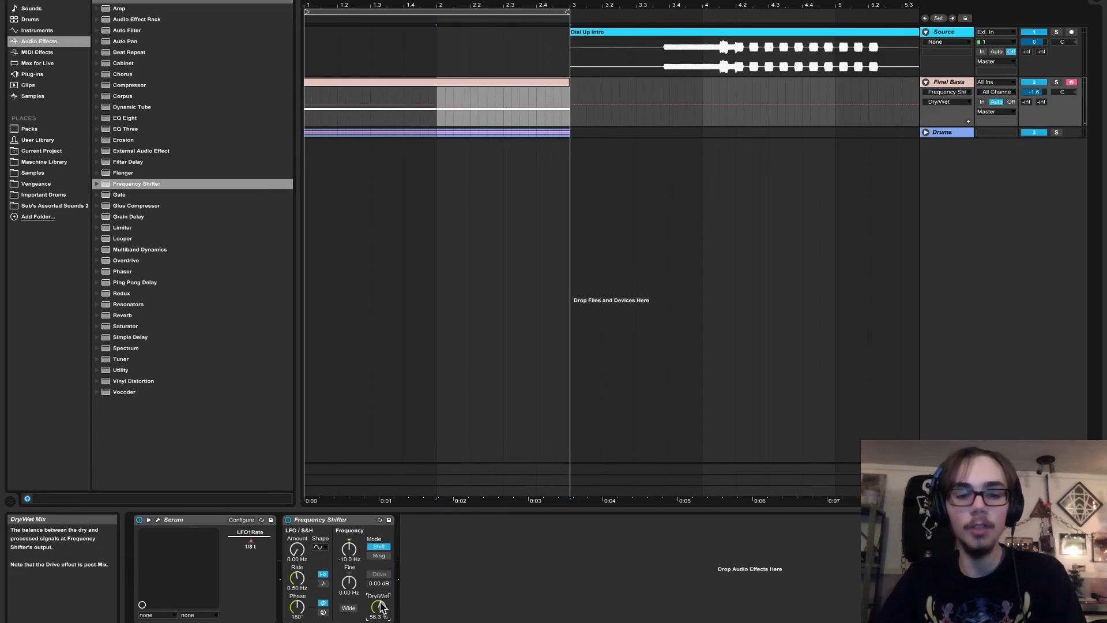
left_click_drag(382, 609, 385, 600)
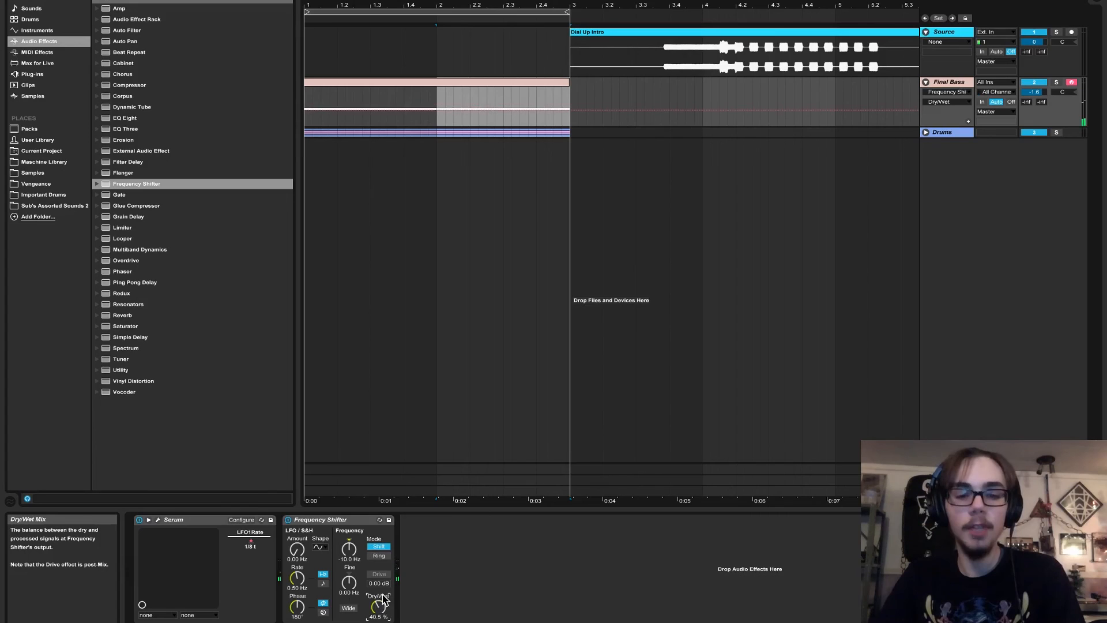
left_click_drag(378, 606, 378, 607)
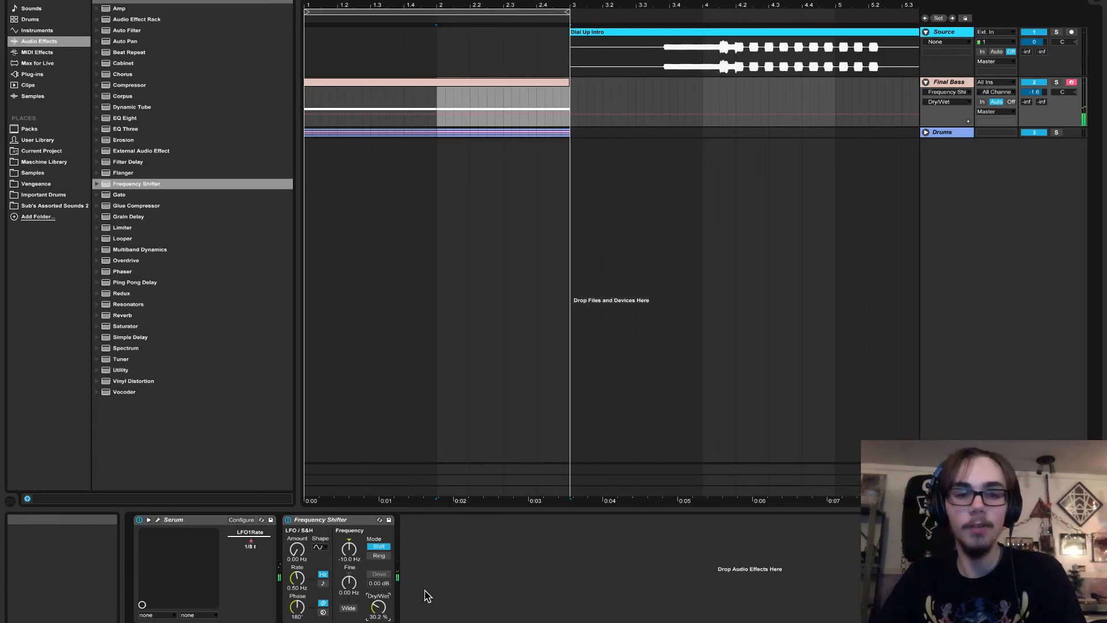
Step: Add a Reverb after the Frequency Shifter with Chorus off and Lo Cut on, filtering its input at about 2.12 kHz with a 4.40 bandwidth
left_click_drag(122, 315, 477, 554)
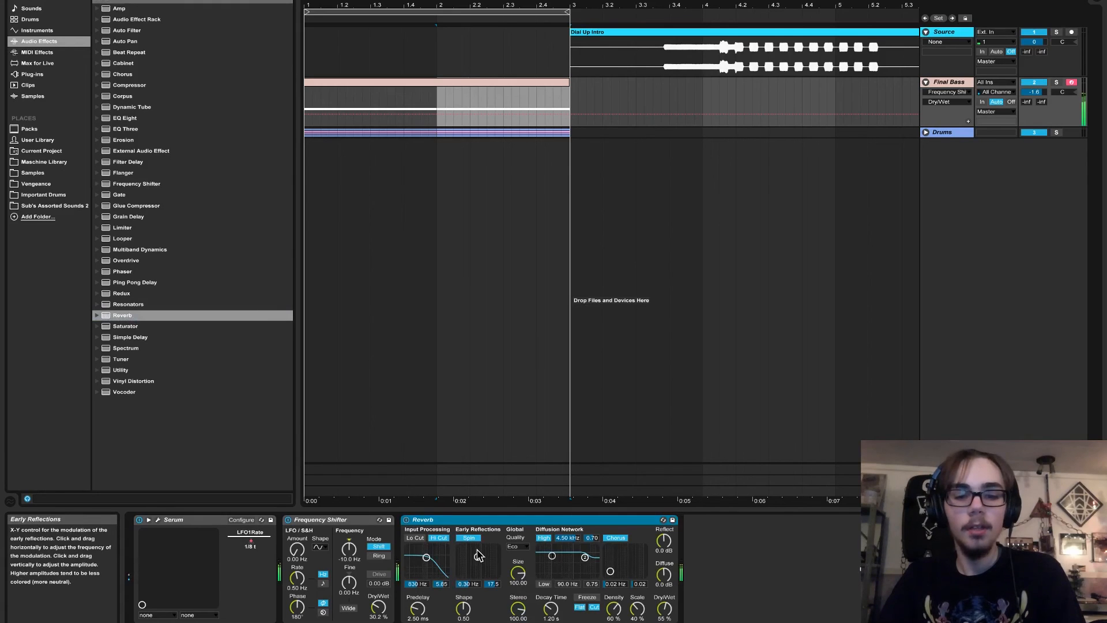
left_click(606, 537)
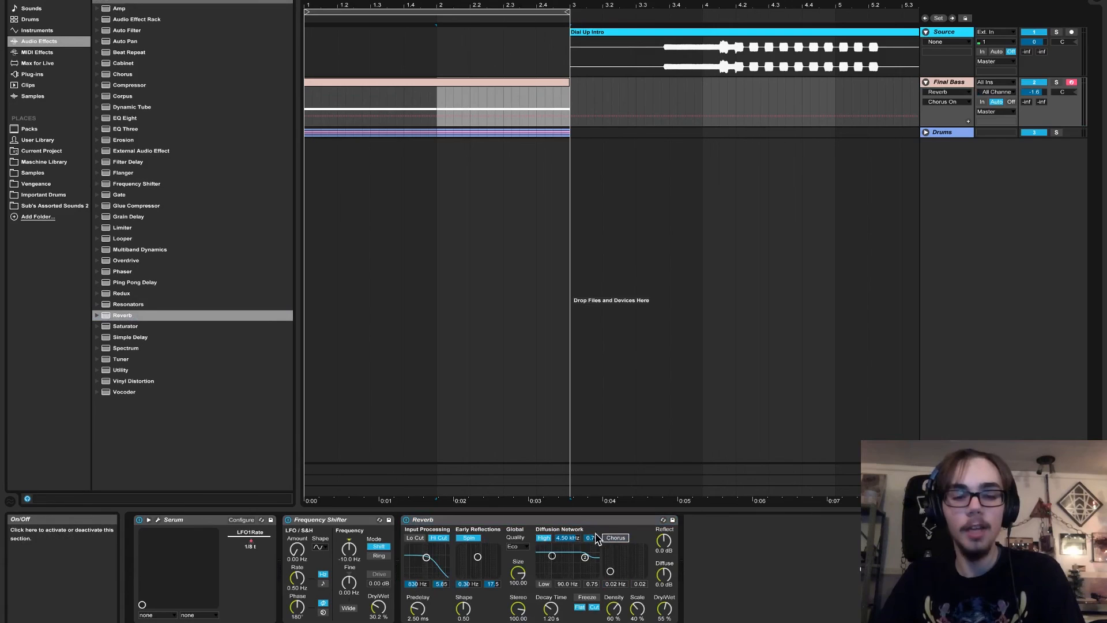
left_click(415, 537)
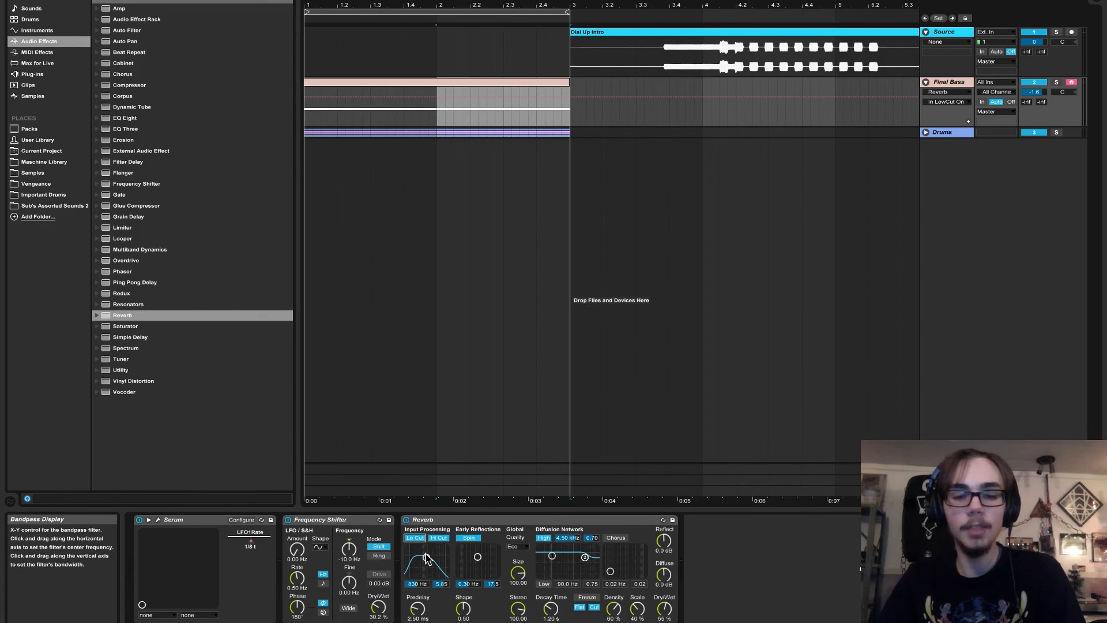
left_click_drag(426, 558, 432, 562)
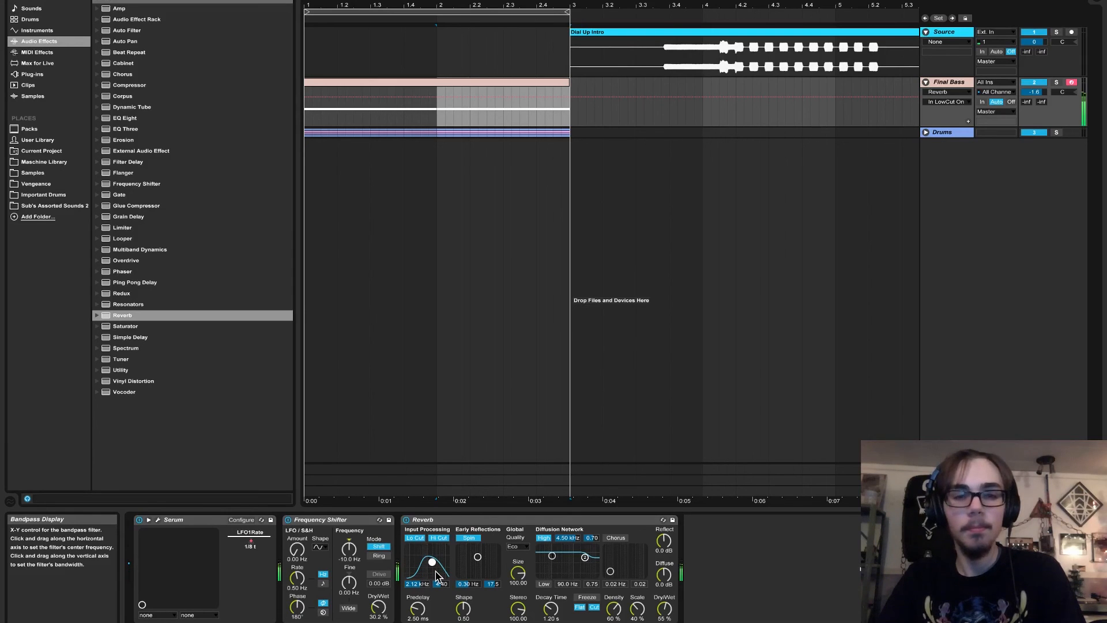
Step: Shorten the Reverb's decay time to about 851 ms and lower its dry/wet mix to 25%
left_click(550, 609)
left_click_drag(551, 609, 567, 616)
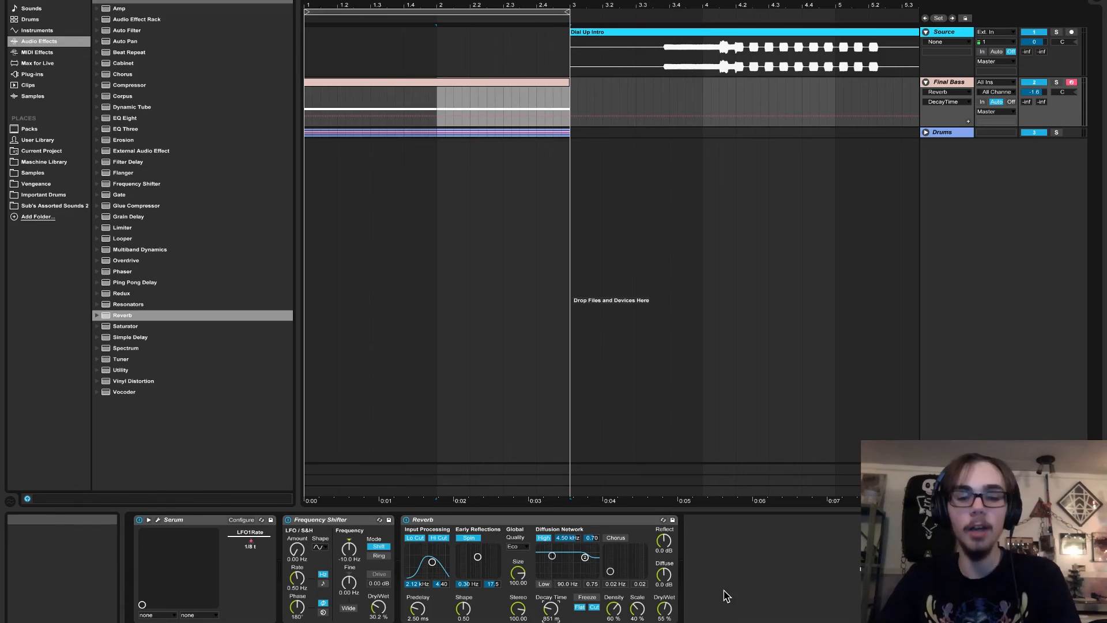
left_click_drag(664, 608, 664, 622)
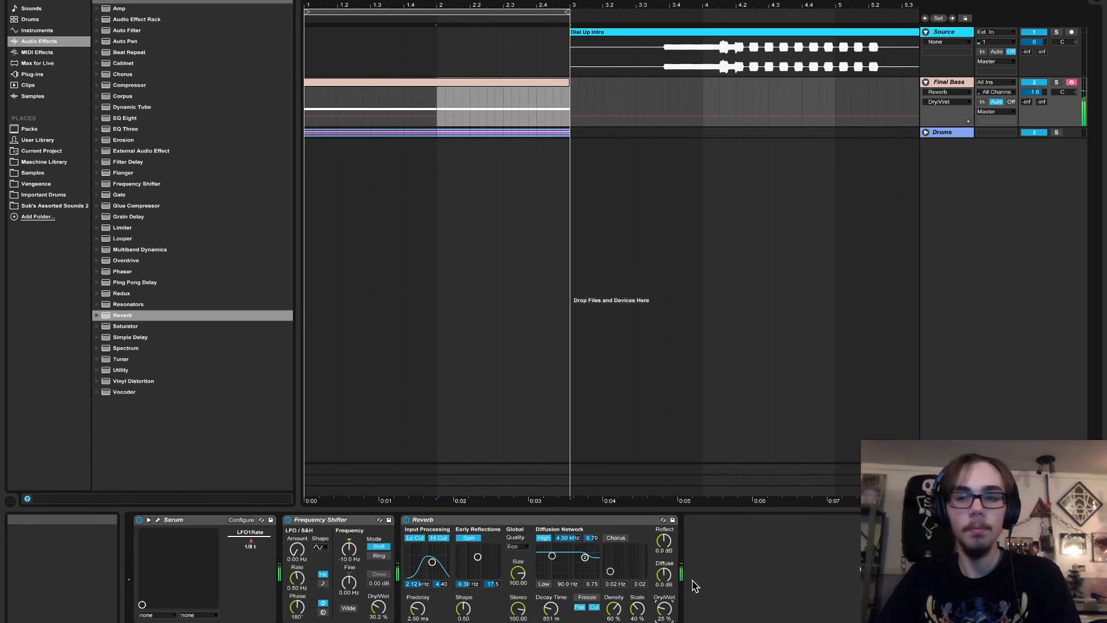
Step: Play the arrangement from the beginning to audition the processed bass with the drums
left_click(490, 1)
key("space")
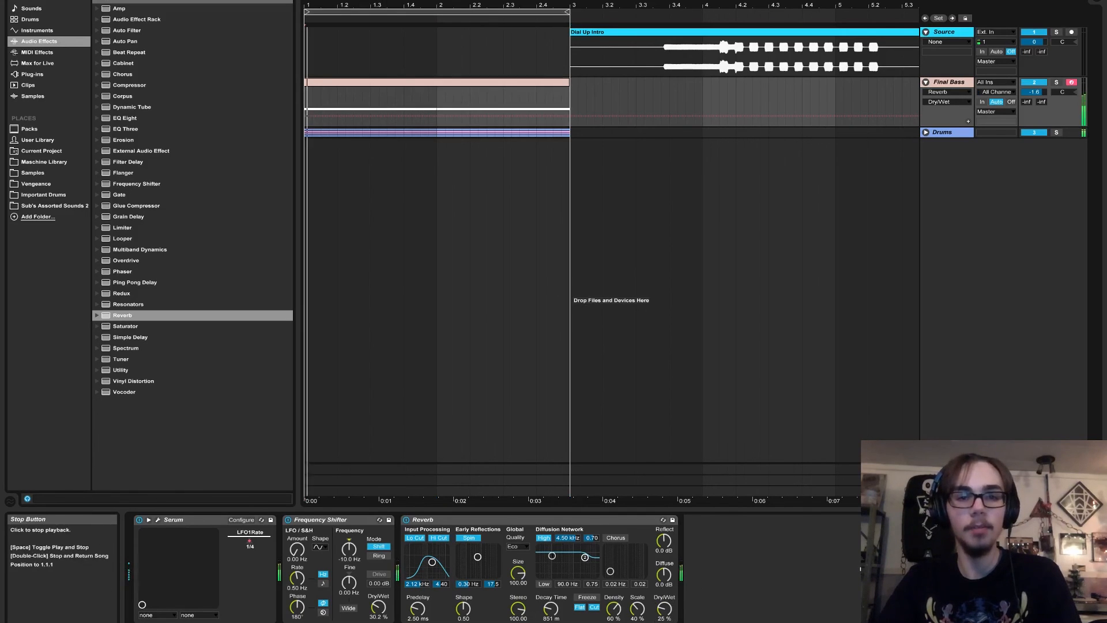